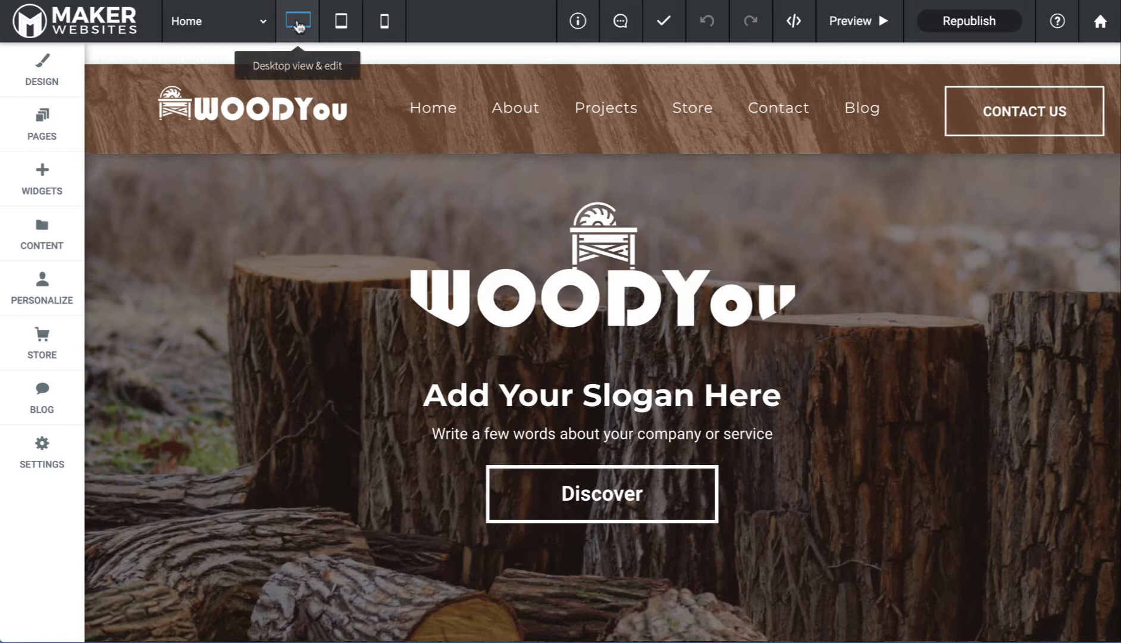
Step through tablet and phone views, then preview the WOODYou home page at phone size
left_click(343, 23)
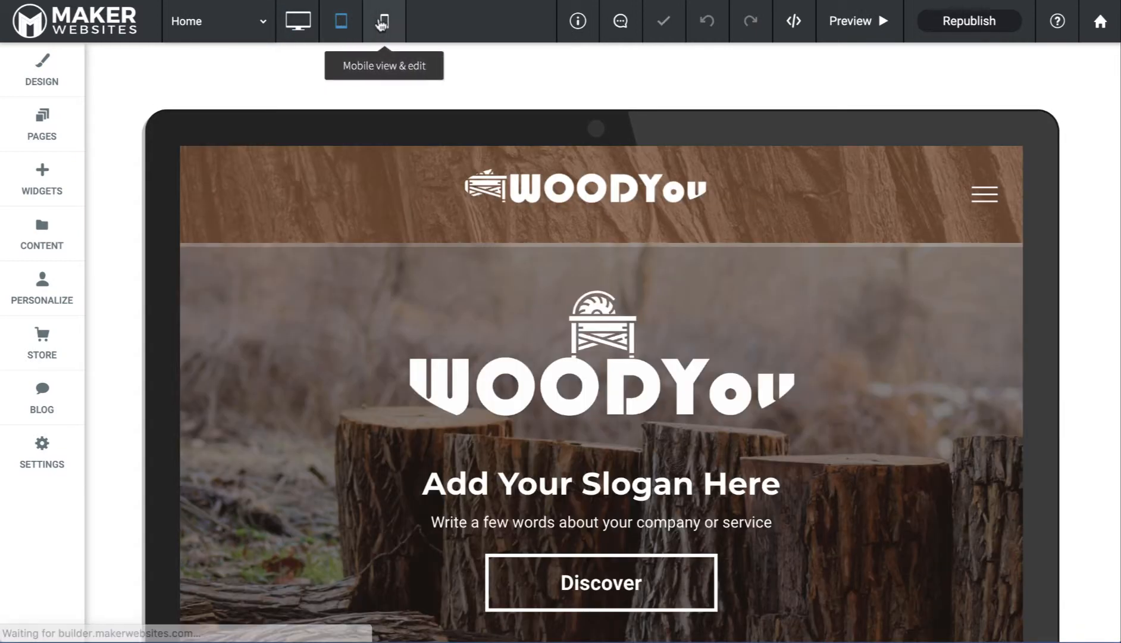
left_click(384, 23)
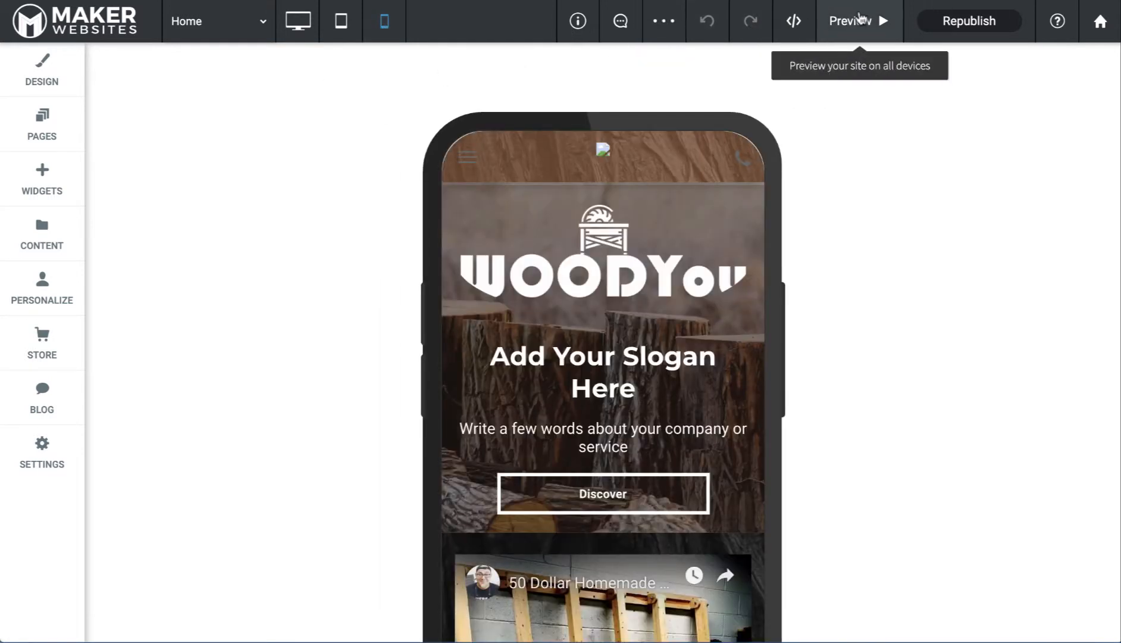
left_click(858, 34)
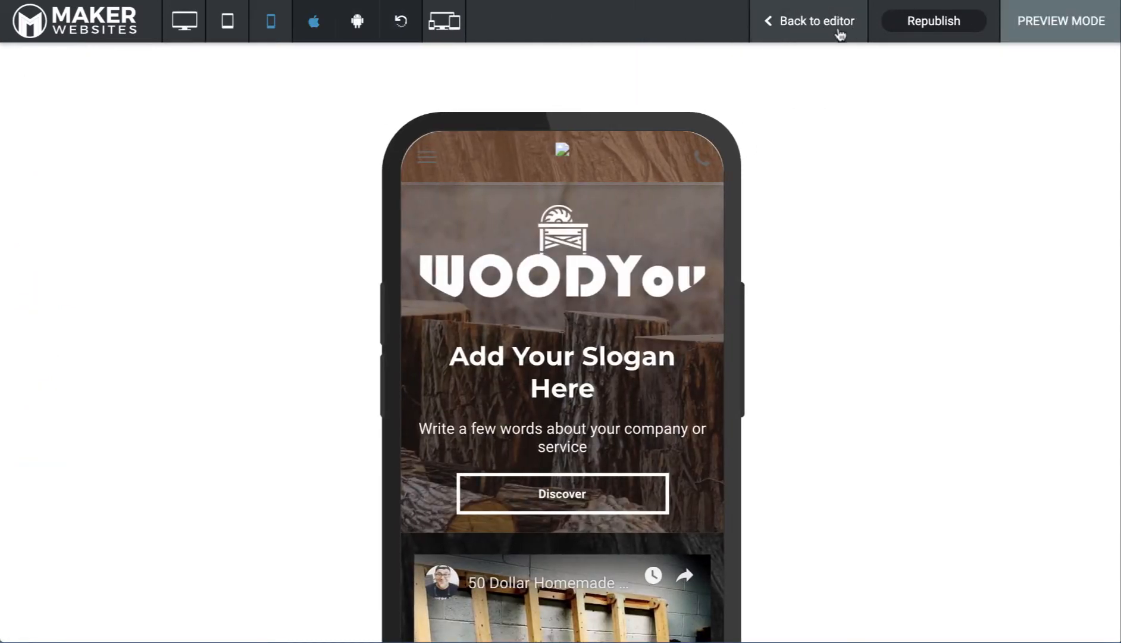
Preview the site at tablet, desktop and all-device sizes, then return to the editor
left_click(230, 33)
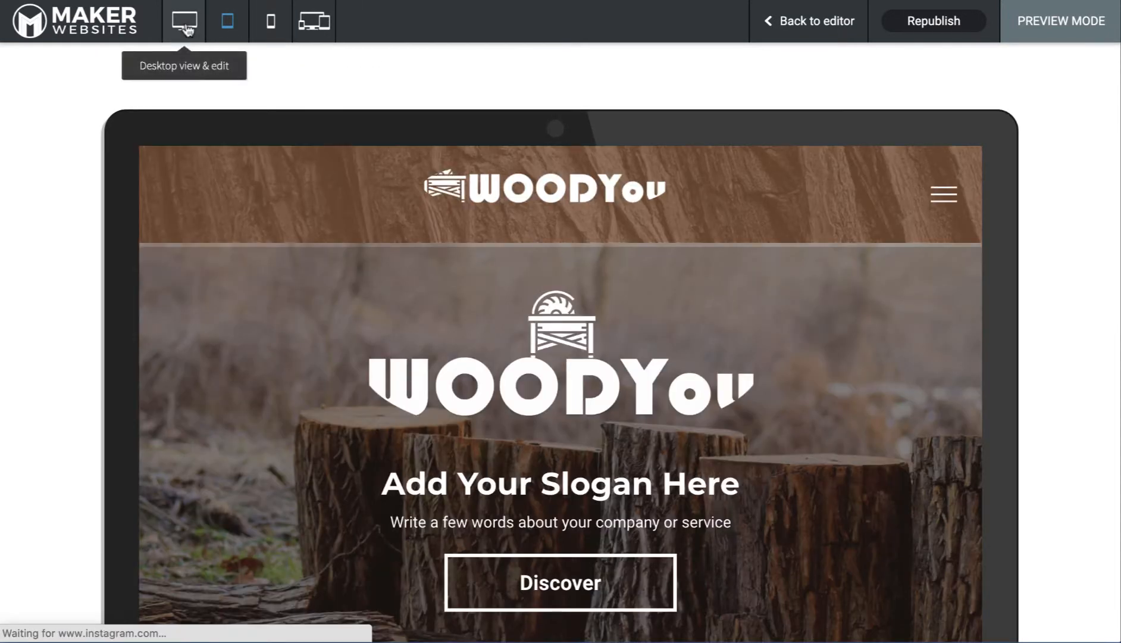
left_click(185, 26)
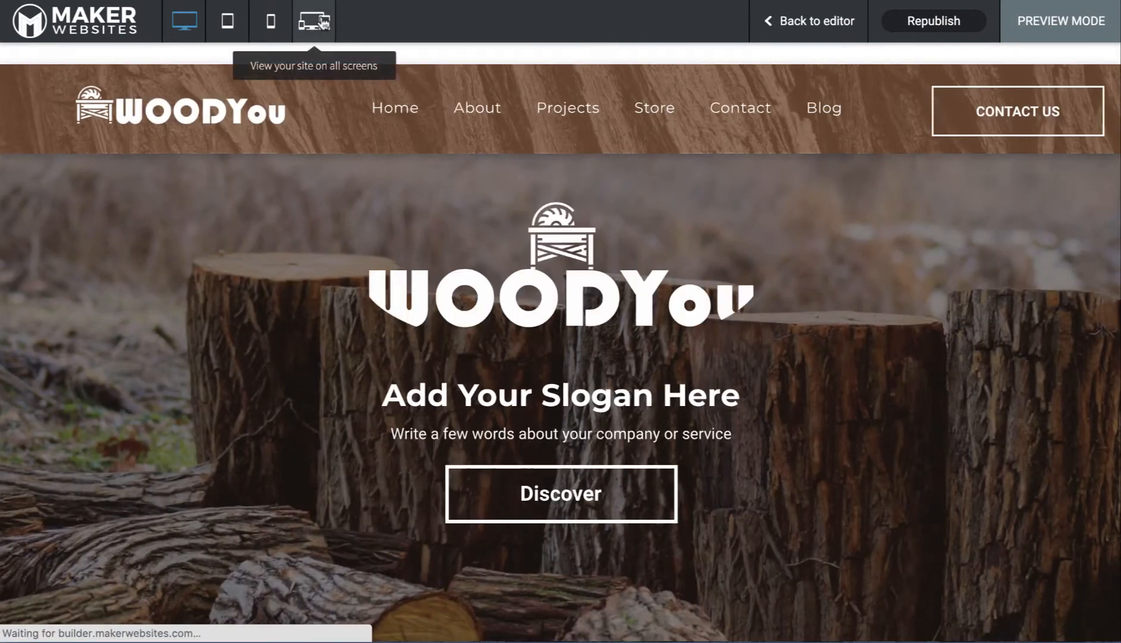
left_click(315, 22)
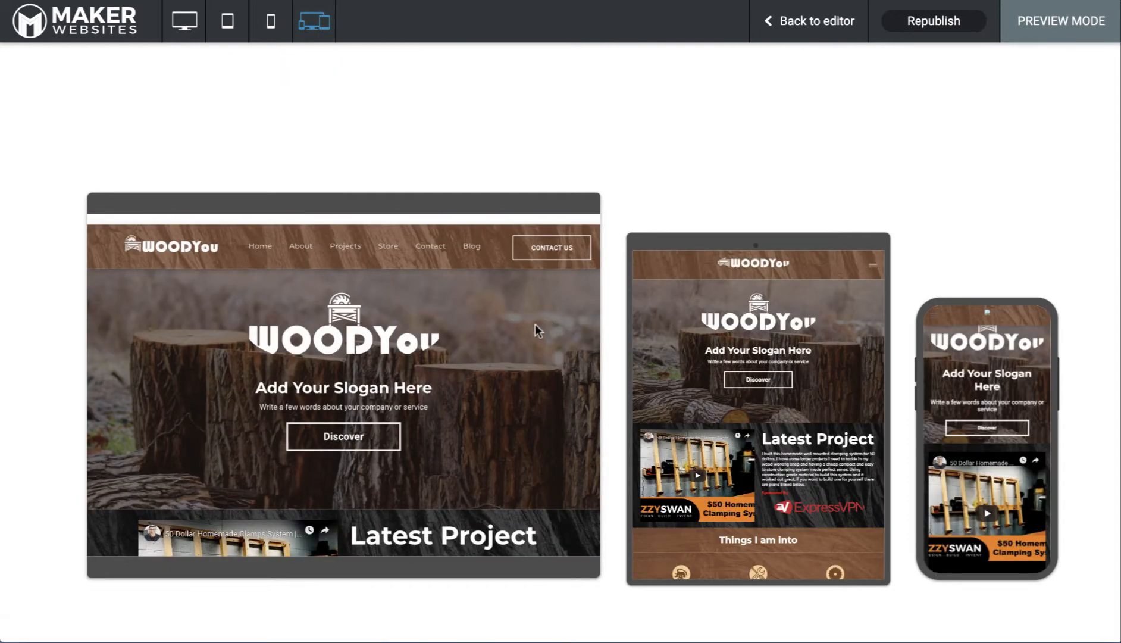
left_click(821, 24)
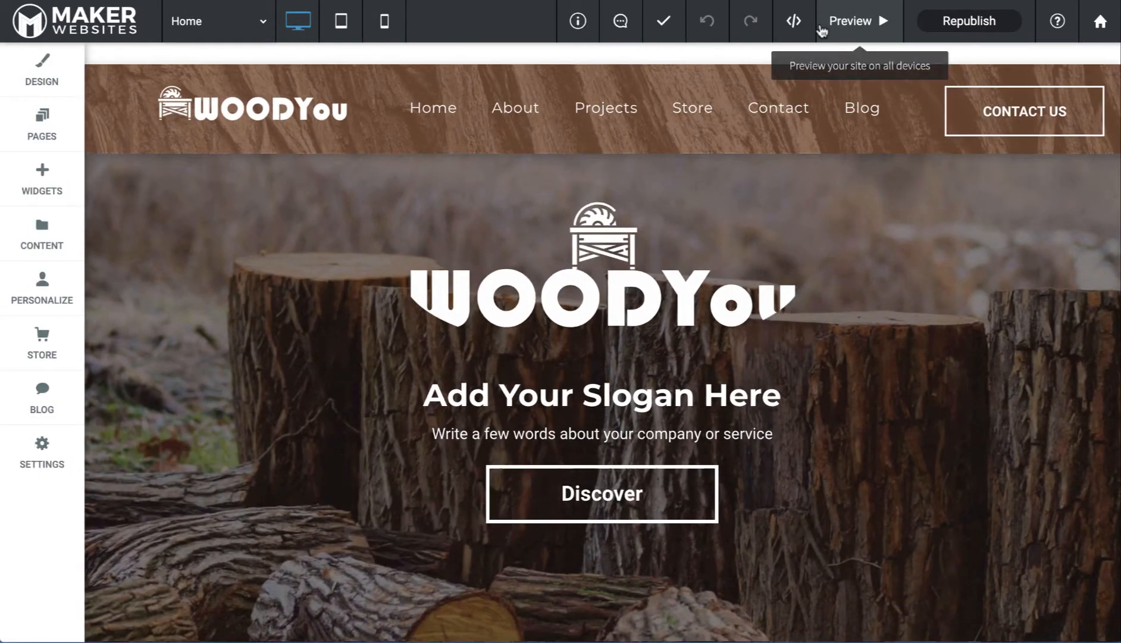
Switch the editor to tablet view and scroll down to the pricing row
left_click(340, 31)
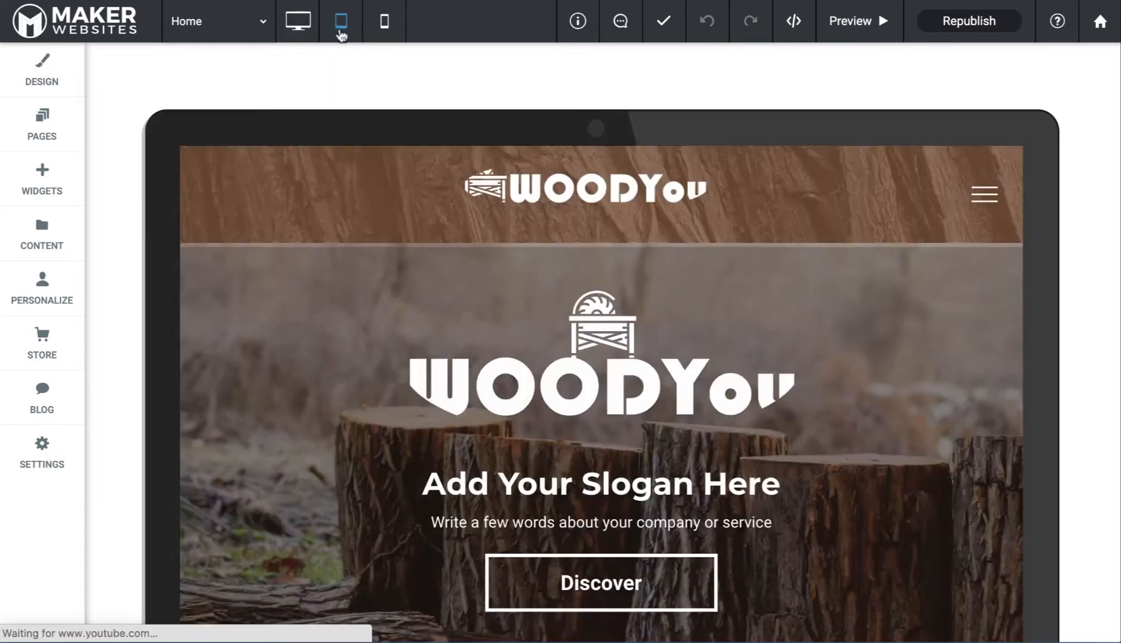
scroll(450, 242, "down", 2)
scroll(450, 242, "down", 2)
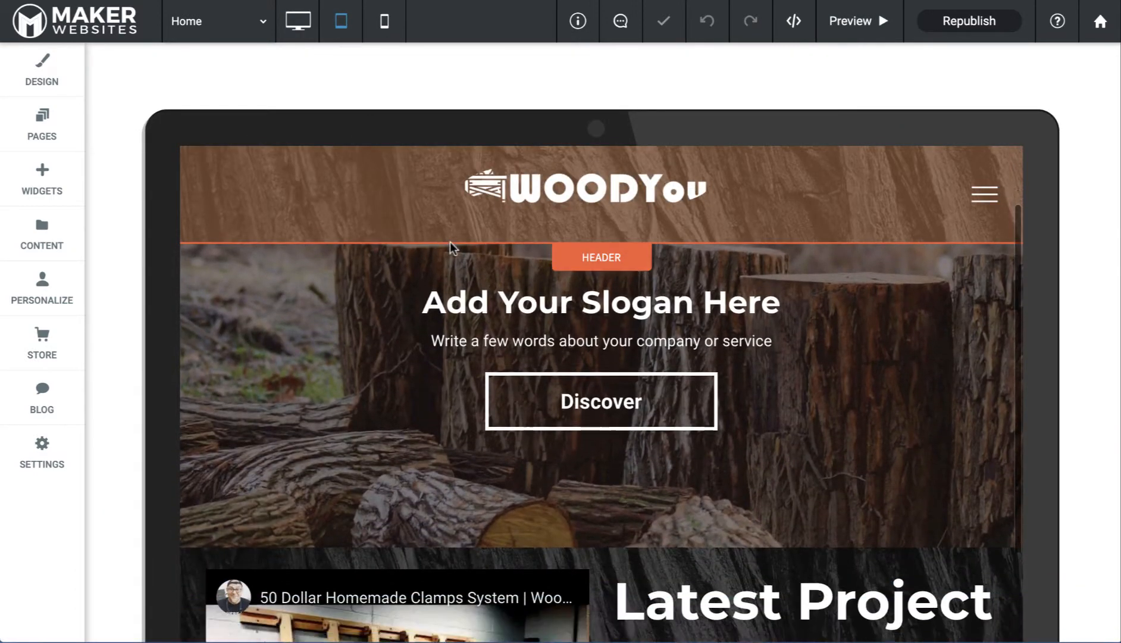
scroll(450, 242, "down", 3)
scroll(451, 241, "down", 5)
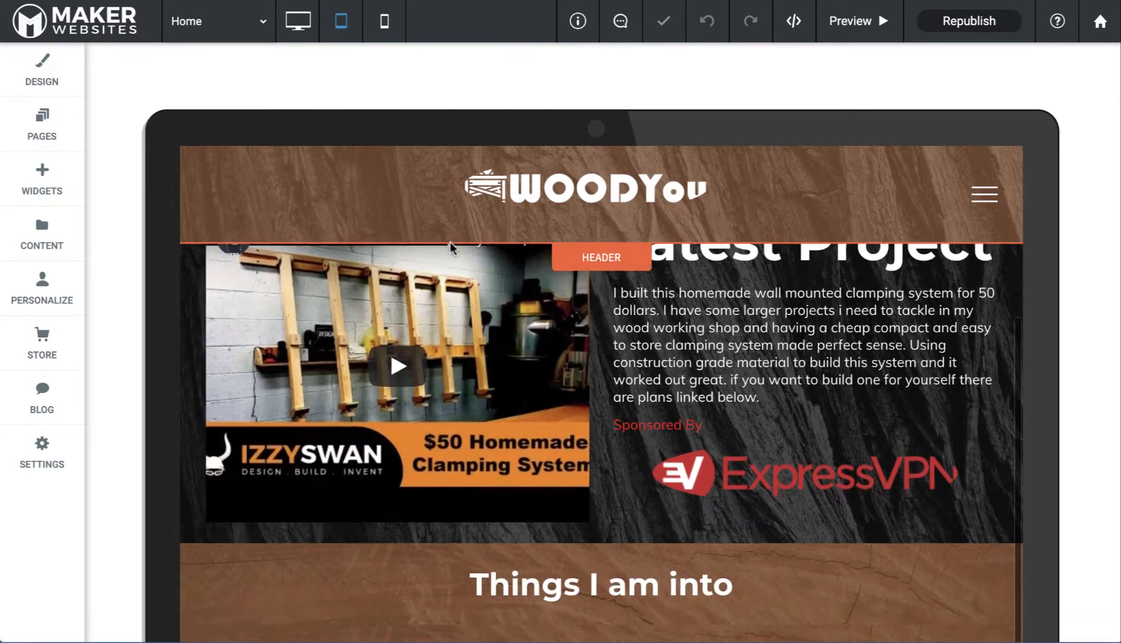
scroll(450, 241, "down", 4)
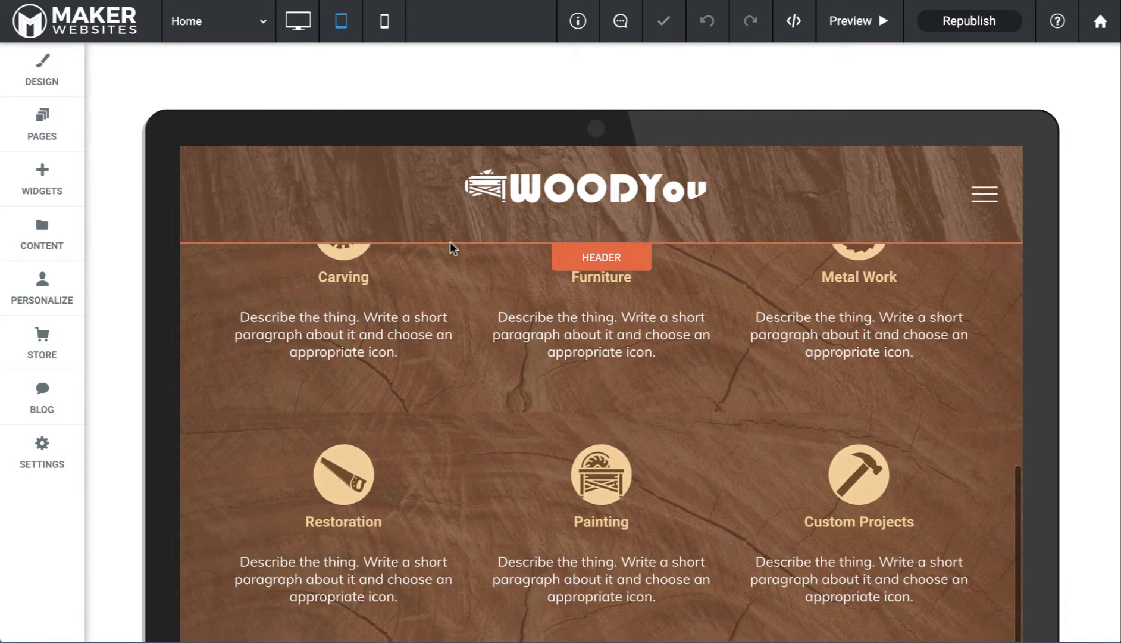
scroll(451, 242, "down", 6)
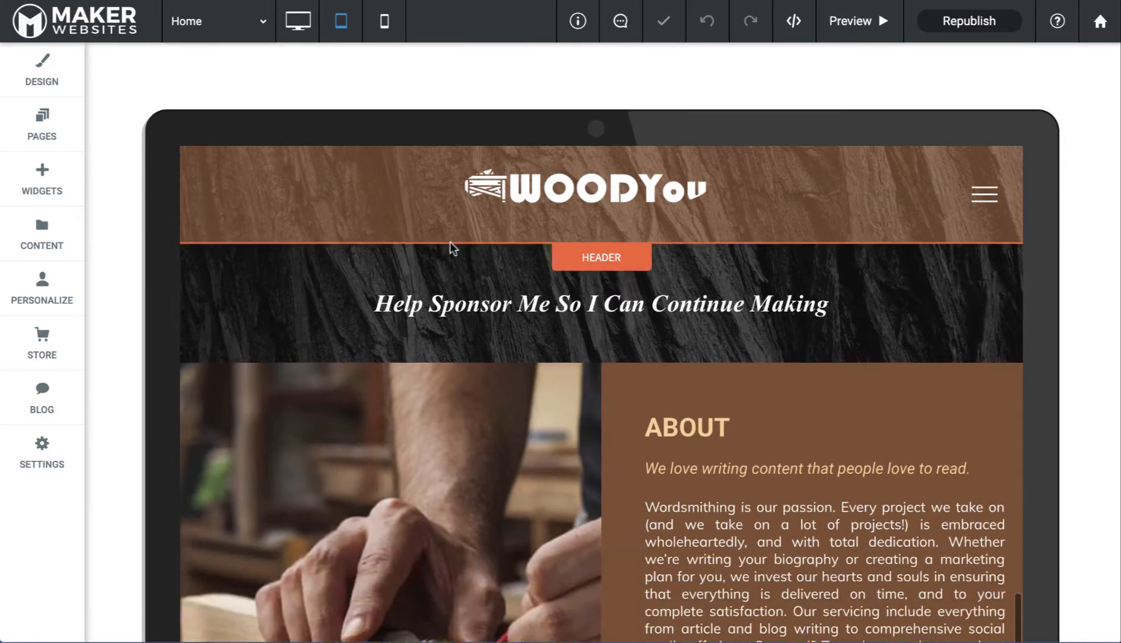
scroll(451, 241, "down", 6)
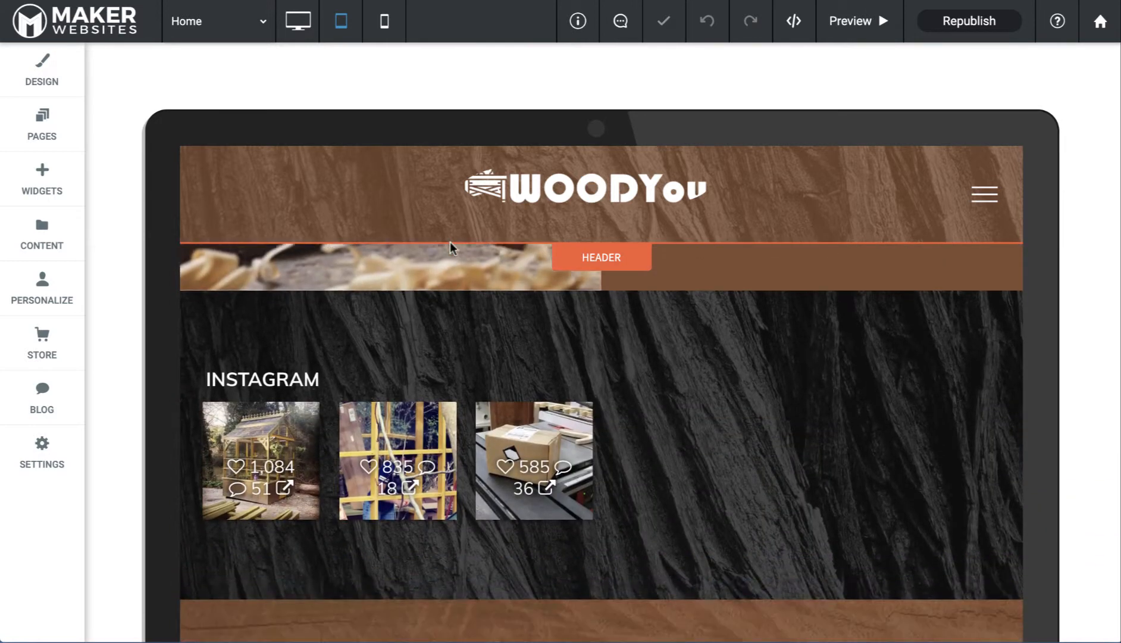
scroll(451, 242, "down", 3)
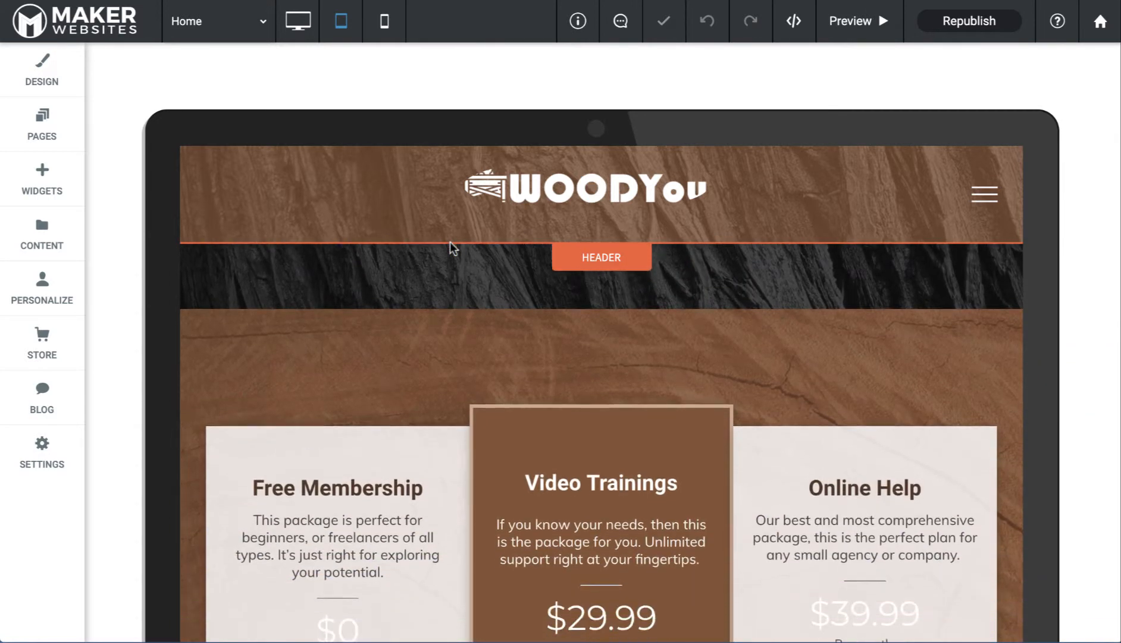
scroll(451, 241, "up", 1)
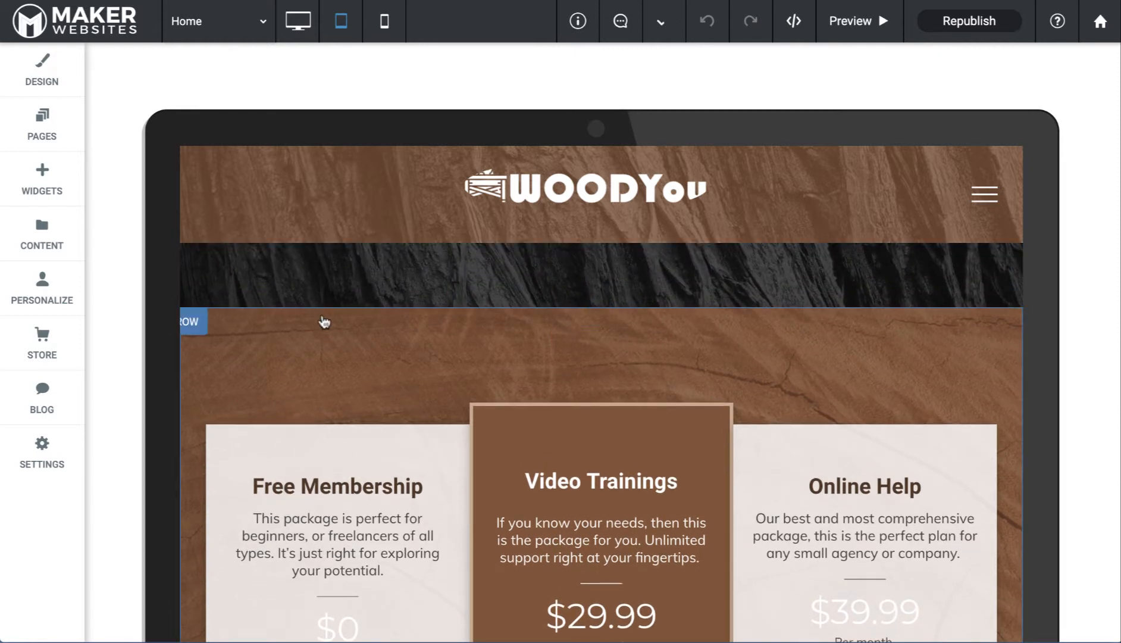
Hide the Free Membership pricing row on tablet and return the editor to desktop view
left_click(197, 330)
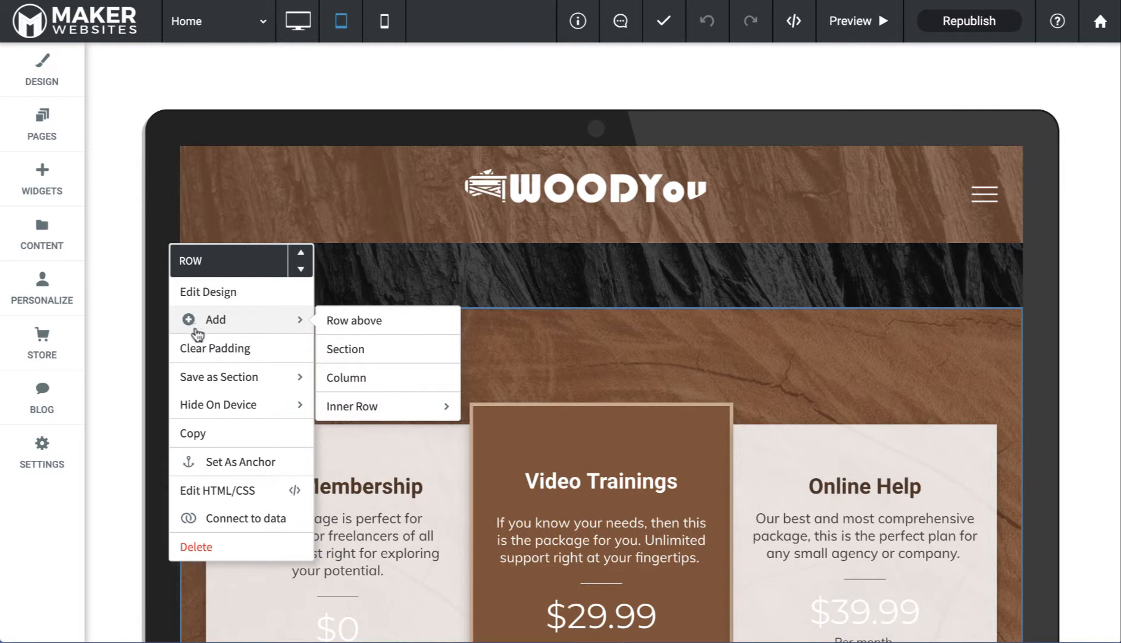
mouse_move(202, 410)
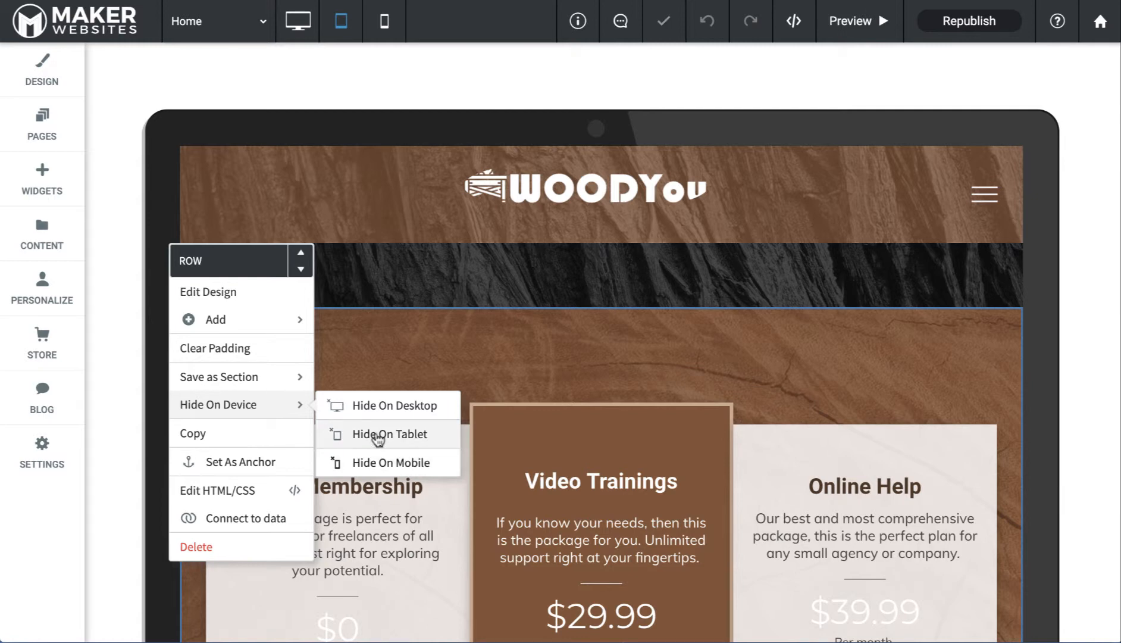
left_click(379, 440)
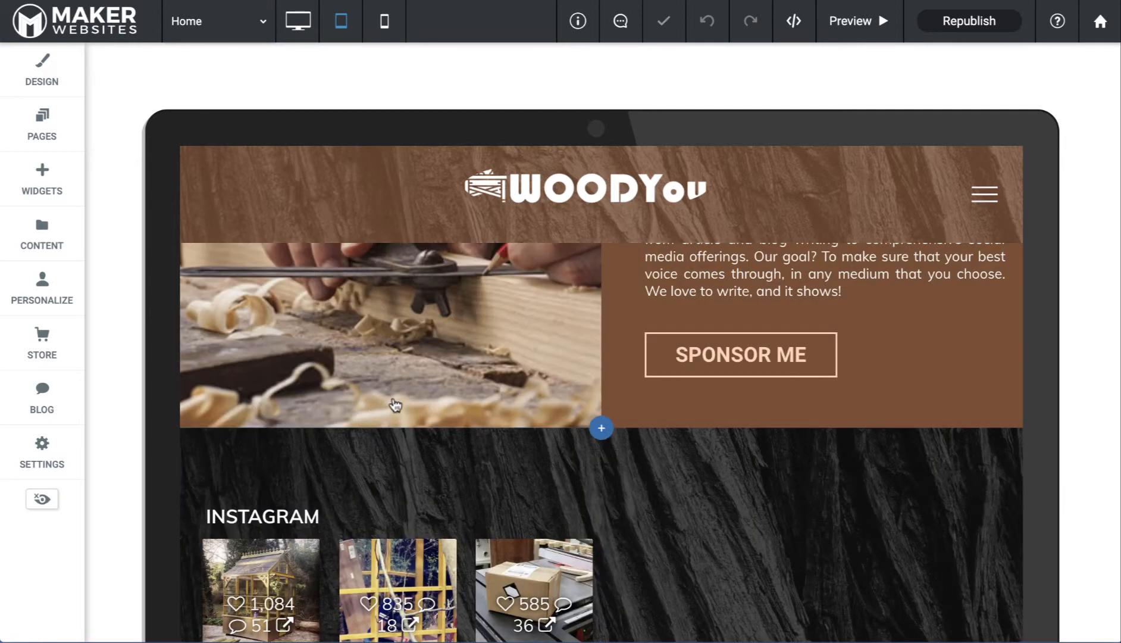
left_click(300, 26)
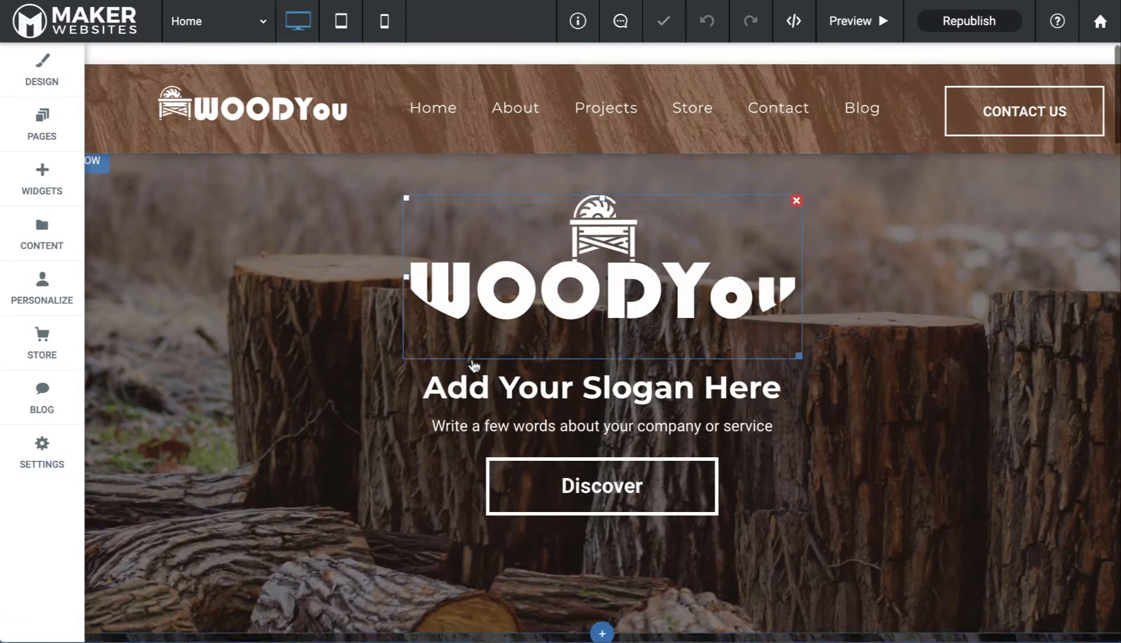
scroll(475, 365, "down", 5)
scroll(474, 366, "down", 20)
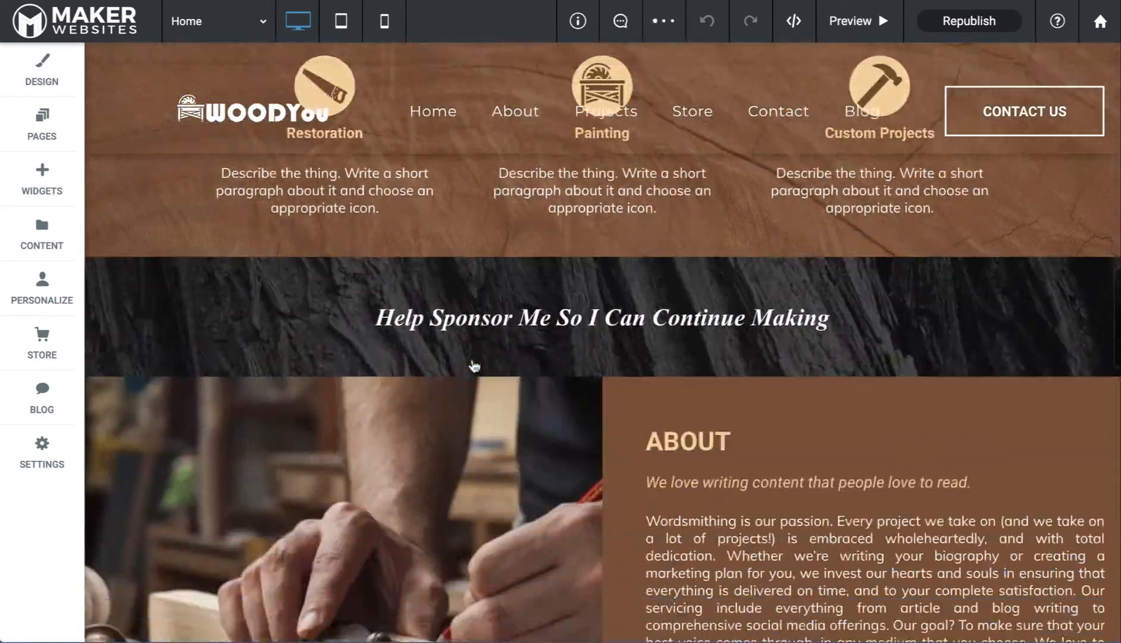
scroll(474, 365, "down", 12)
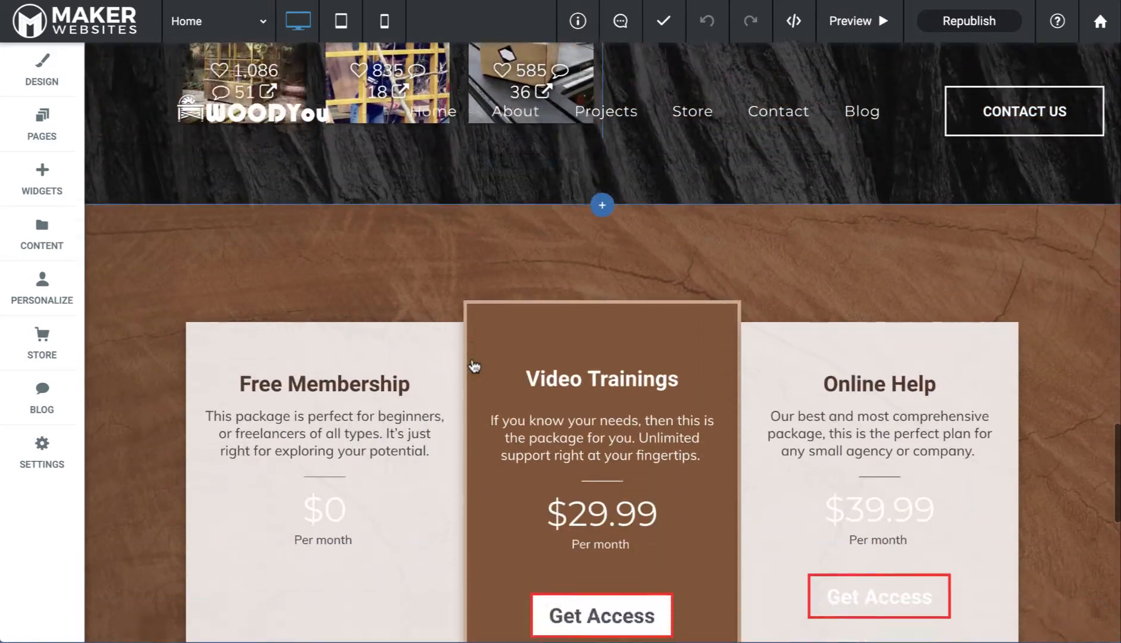
scroll(477, 363, "down", 3)
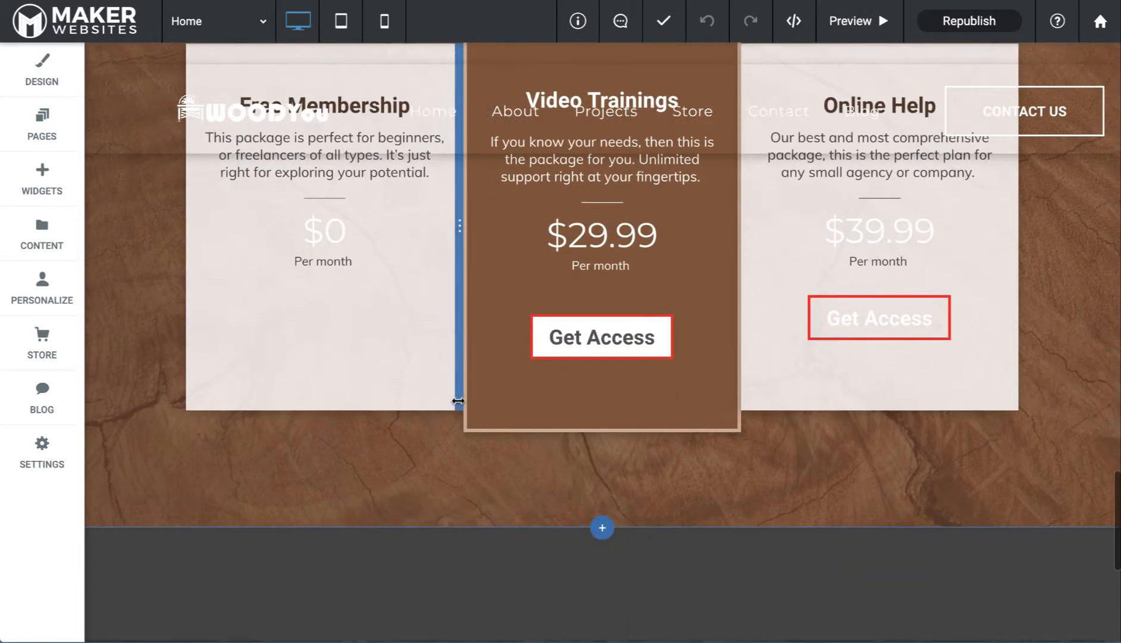
scroll(457, 400, "up", 7)
scroll(458, 400, "up", 11)
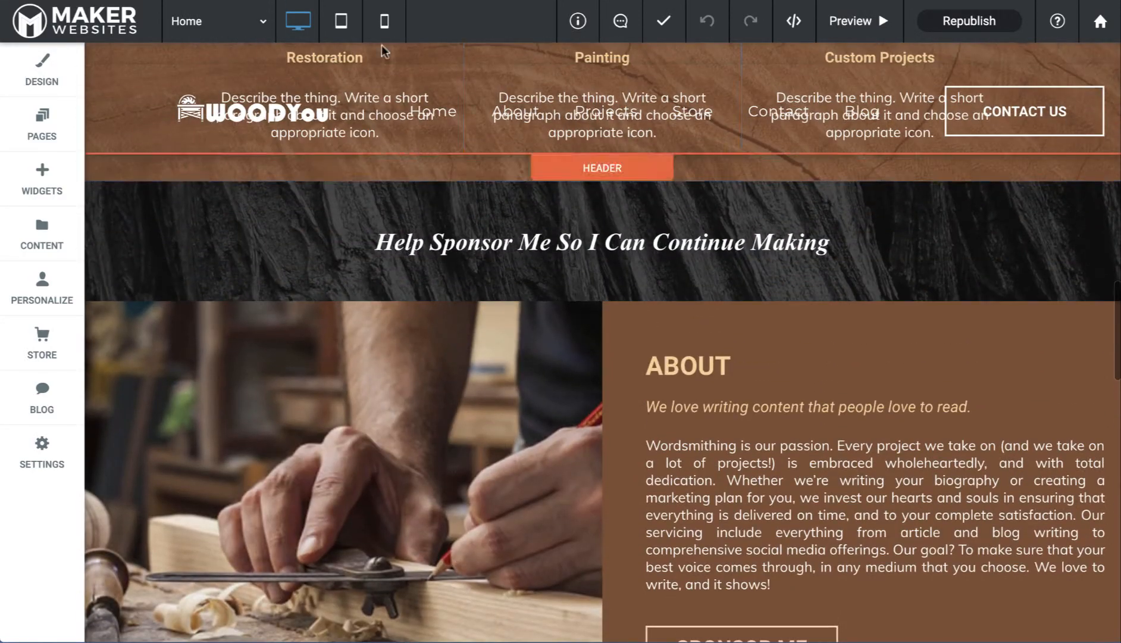
Switch the editor to phone view and bring the WOODYou hero row into view
left_click(384, 22)
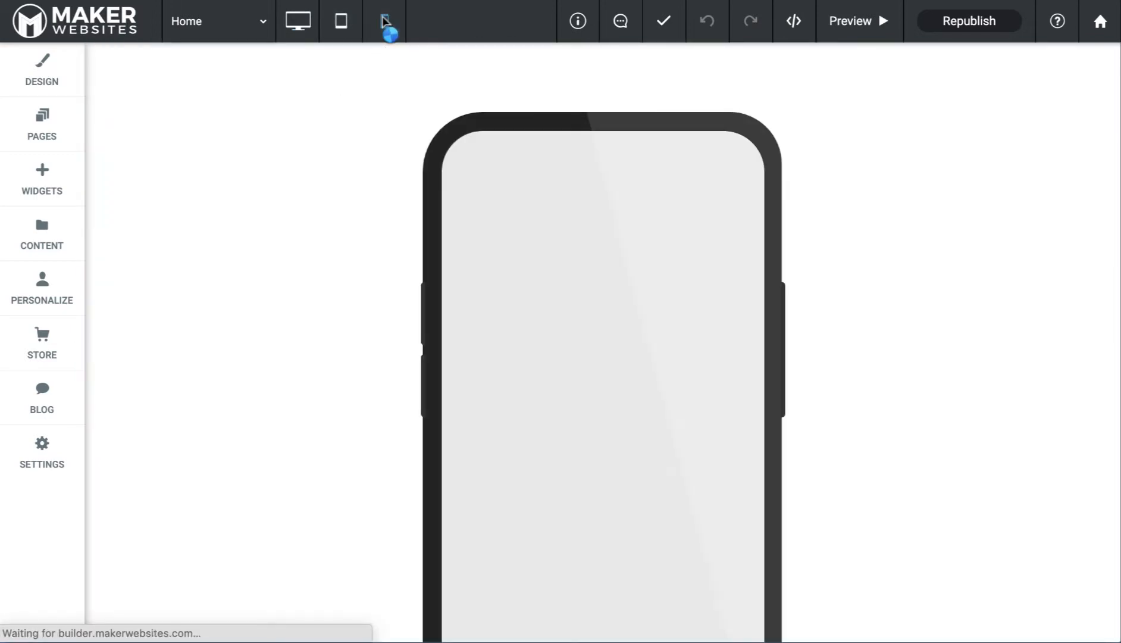
scroll(655, 383, "down", 3)
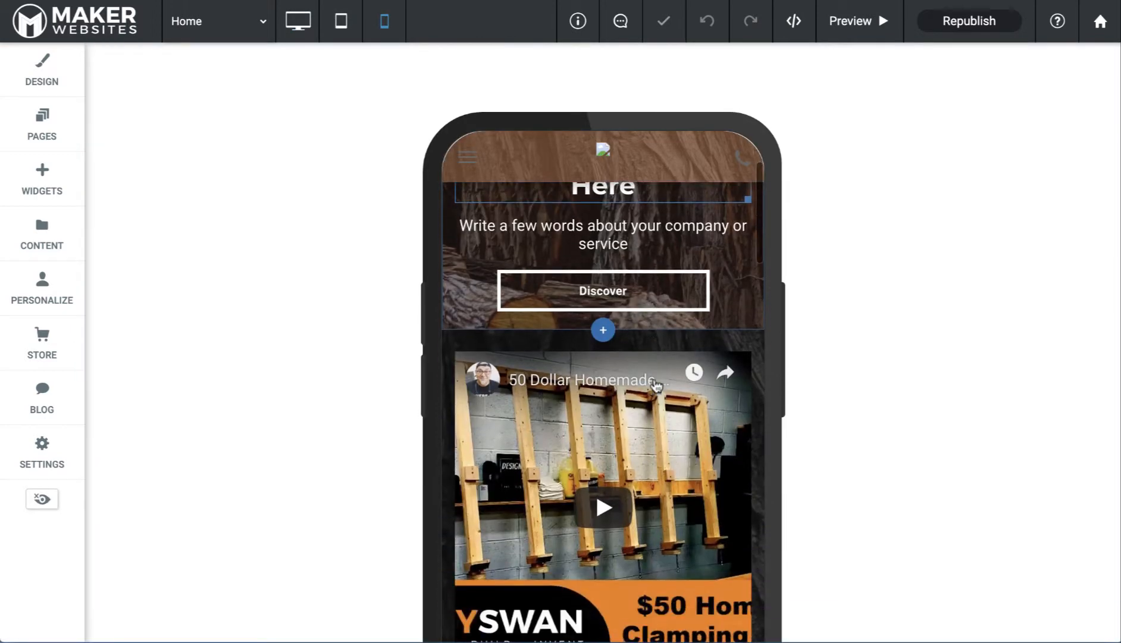
scroll(656, 387, "up", 3)
scroll(656, 387, "up", 1)
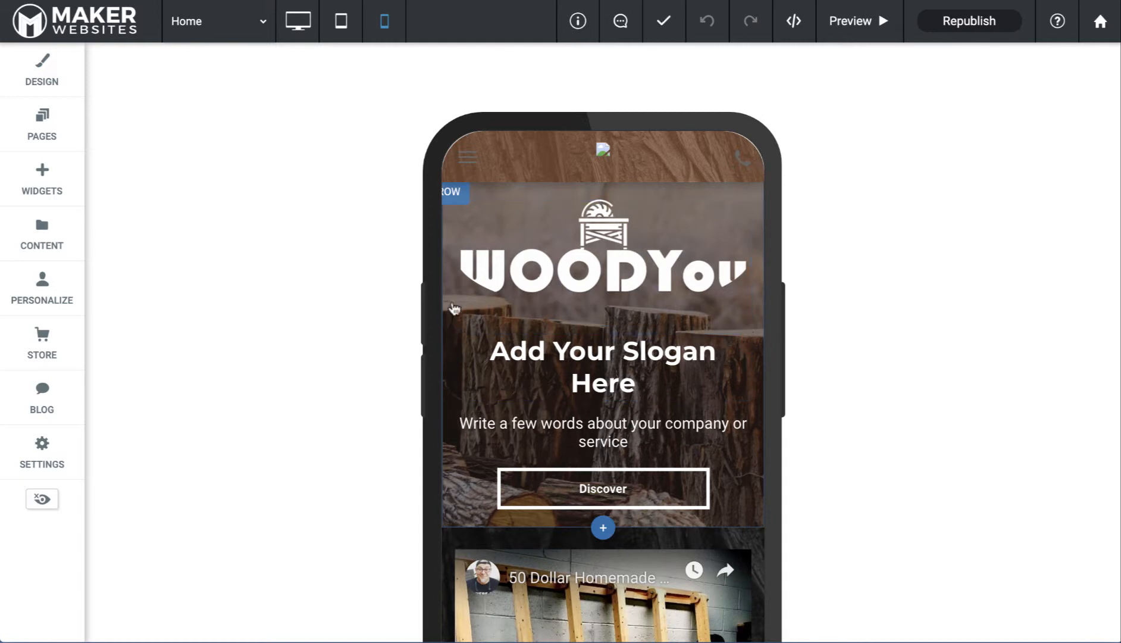
scroll(473, 281, "down", 2)
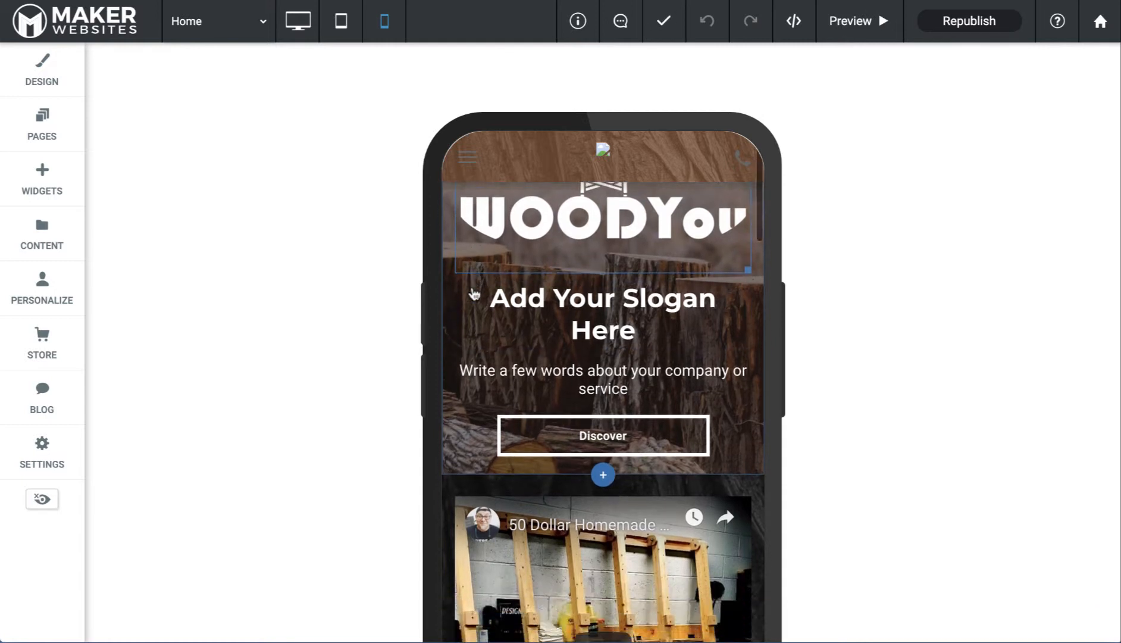
scroll(470, 291, "up", 2)
Copy the WOODYou hero row and paste a duplicate directly below it
left_click(455, 203)
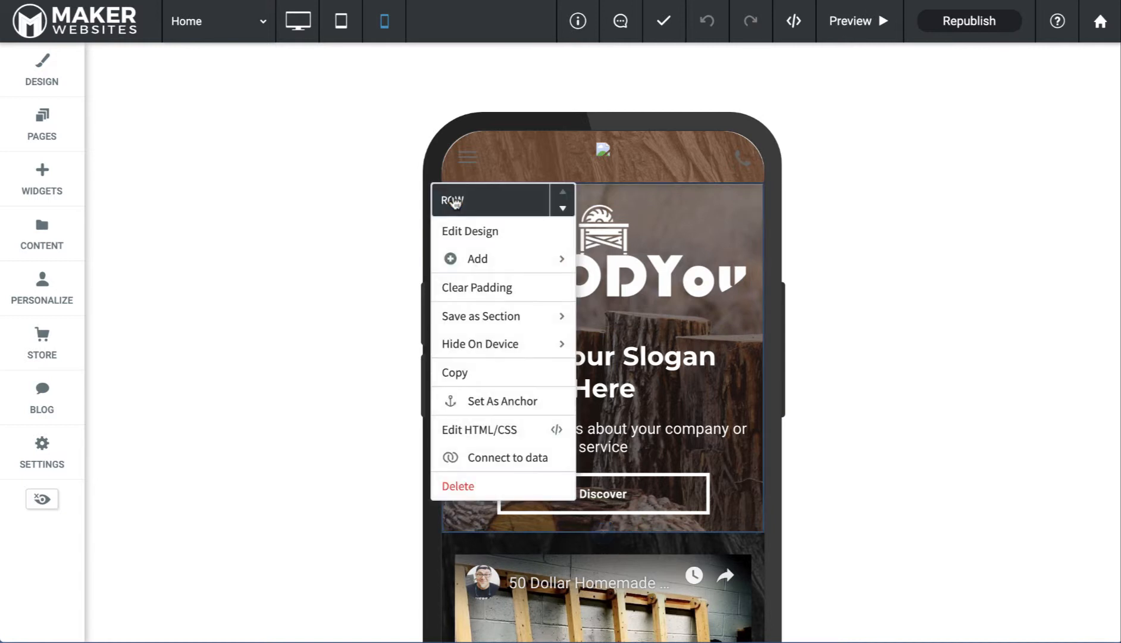
mouse_move(493, 351)
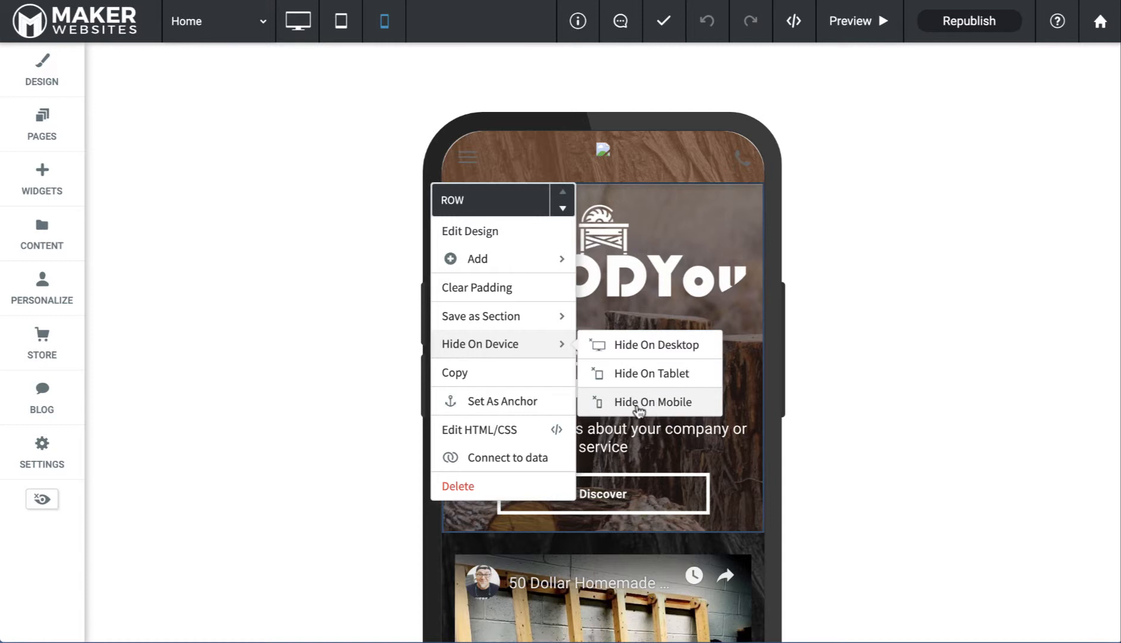
left_click(483, 377)
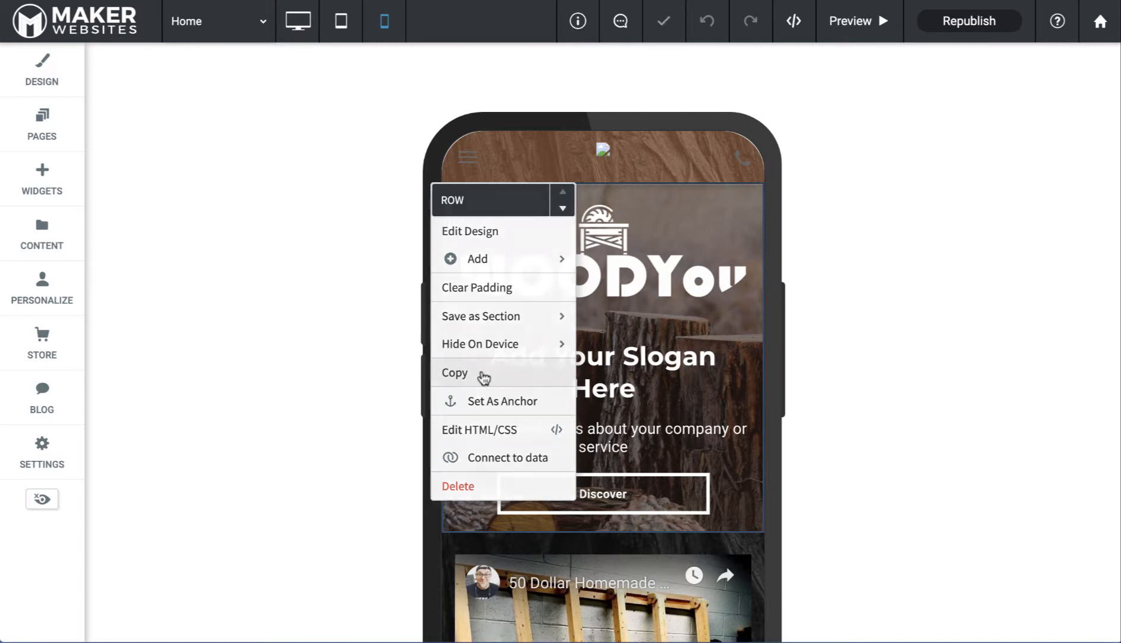
left_click(450, 199)
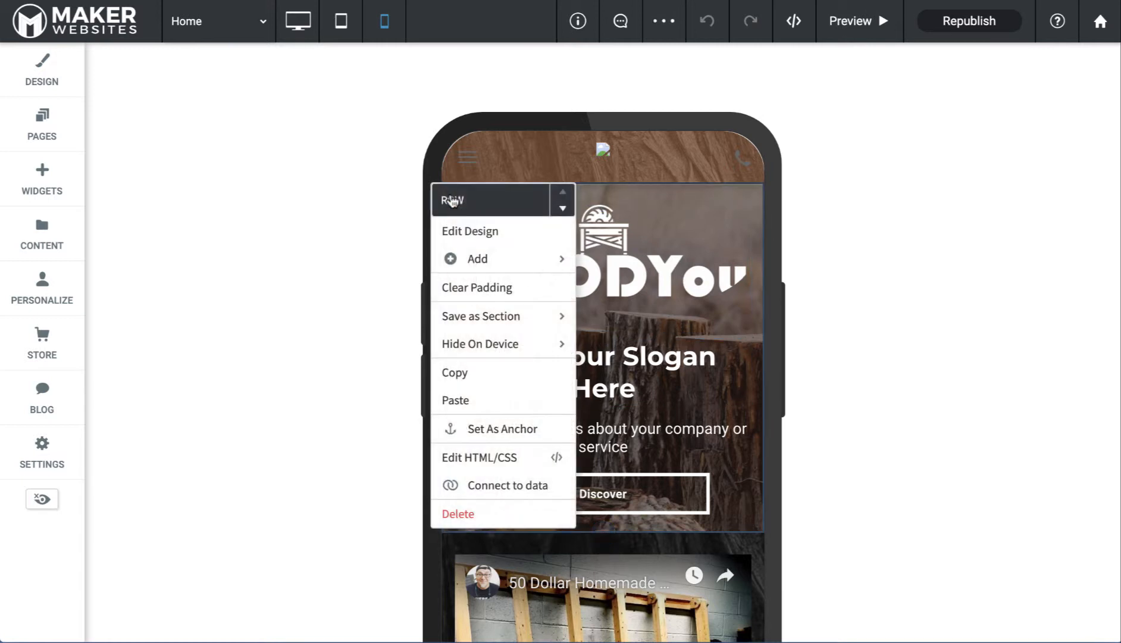
left_click(464, 400)
Hide the duplicate hero row on tablet and the original hero row on mobile
scroll(464, 407, "down", 8)
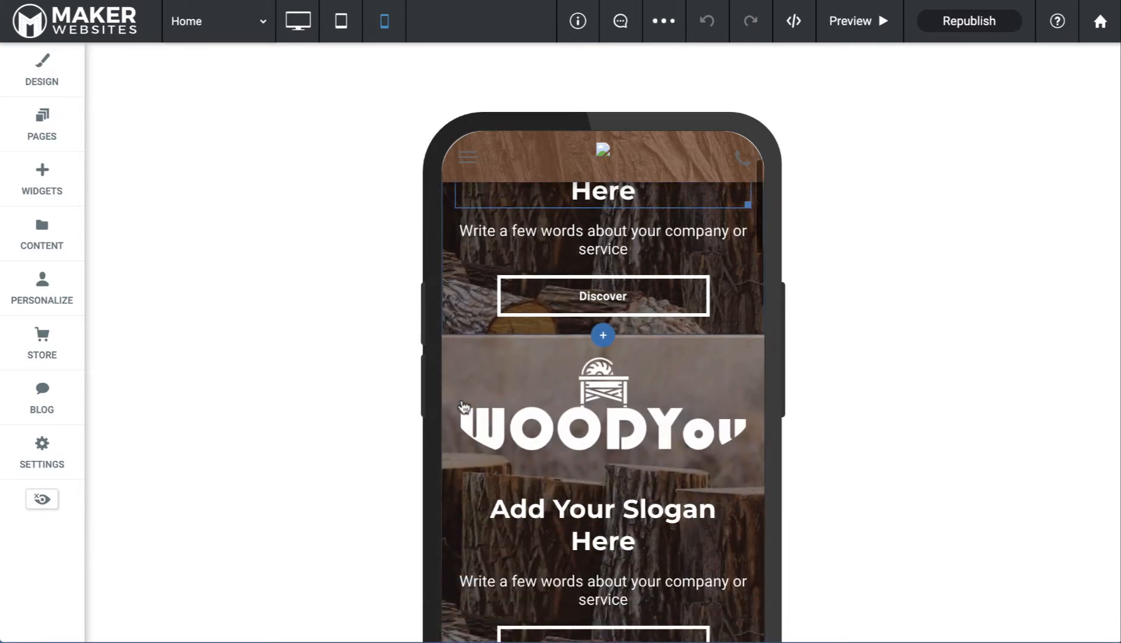
scroll(464, 407, "up", 4)
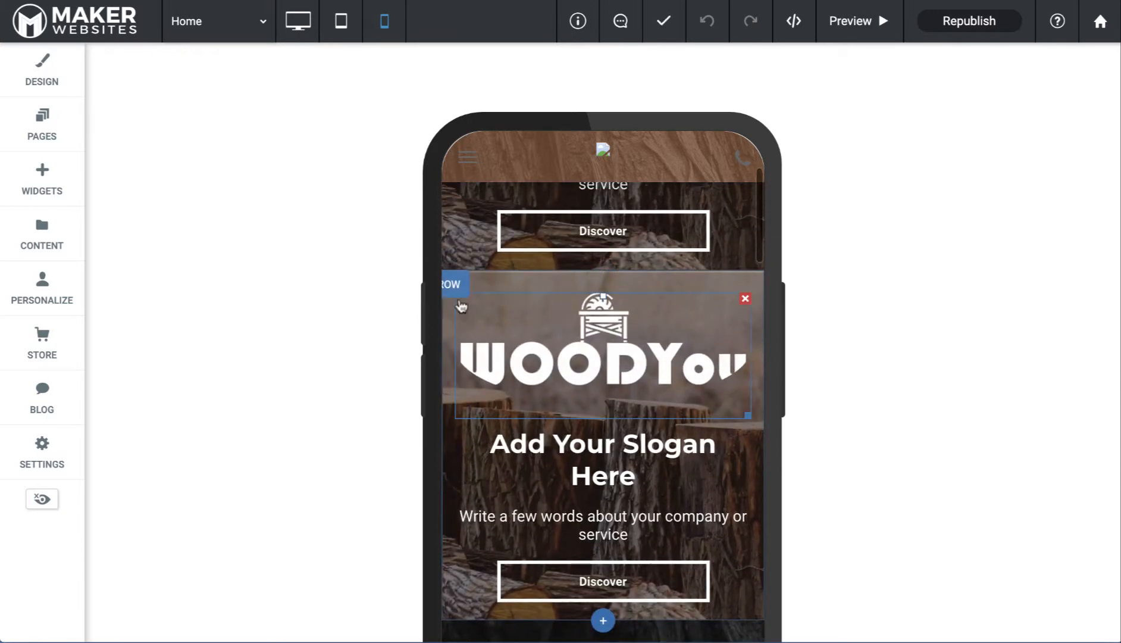
left_click(454, 290)
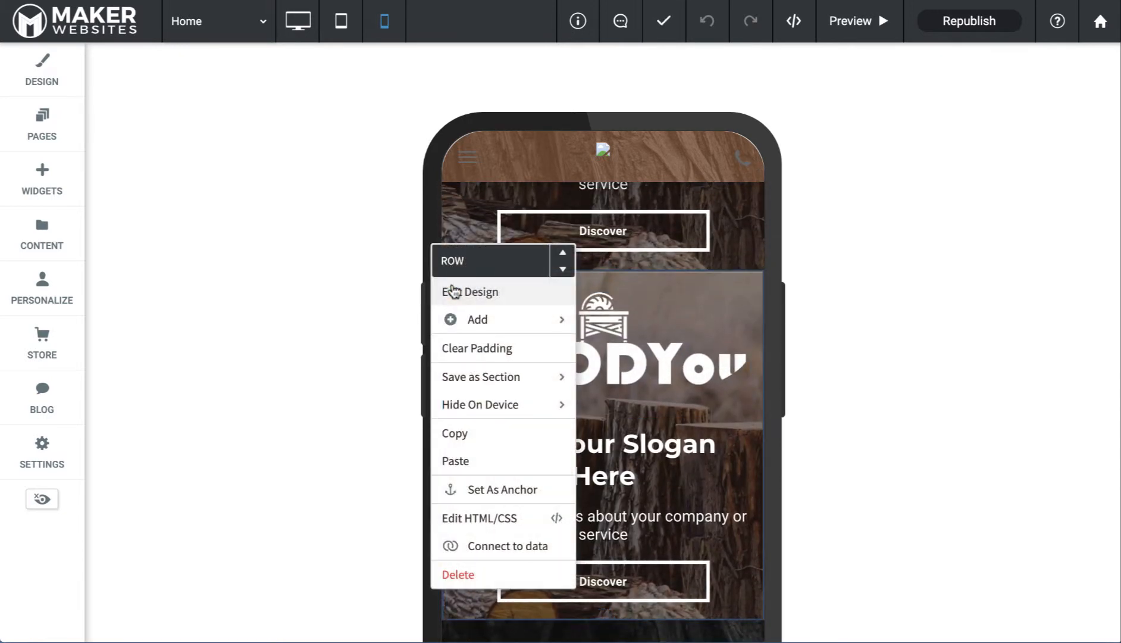
mouse_move(487, 408)
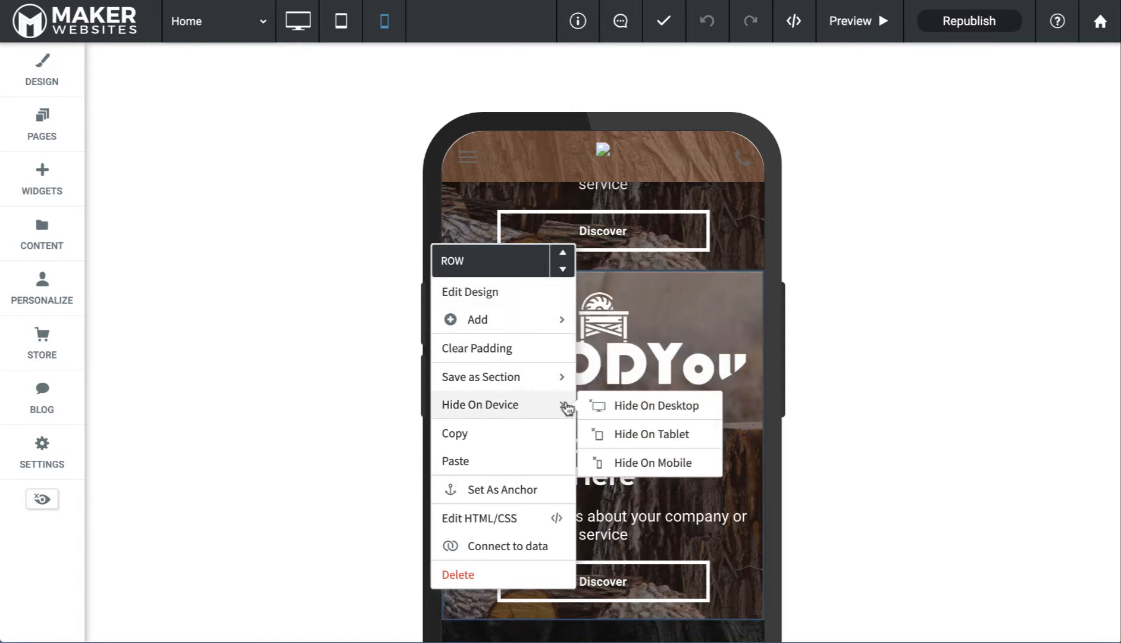
left_click(634, 430)
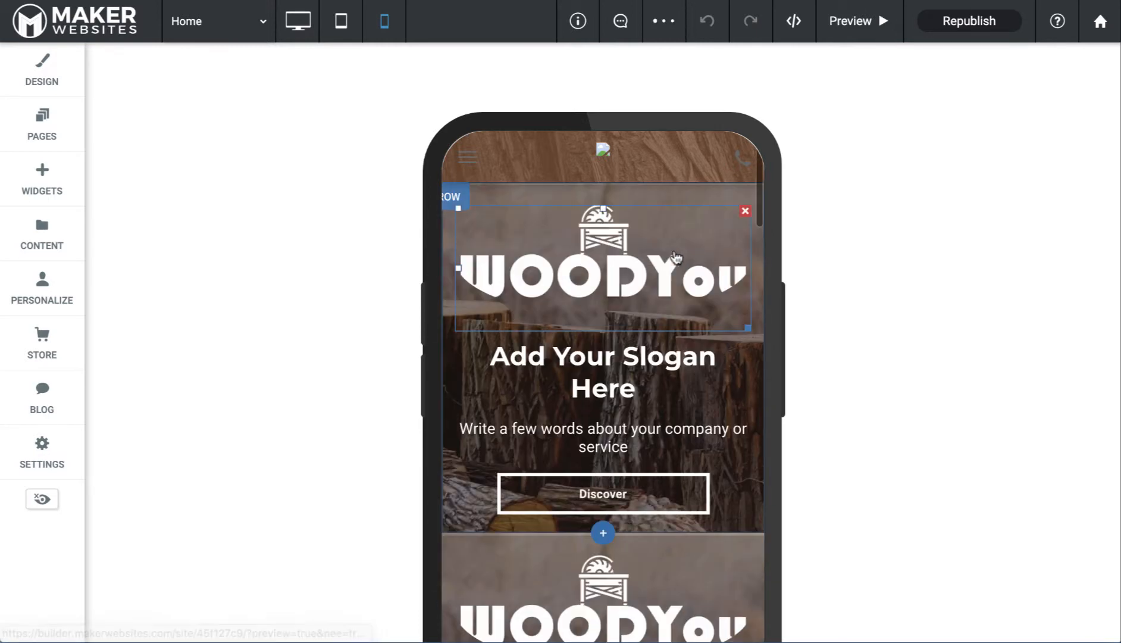
left_click(449, 203)
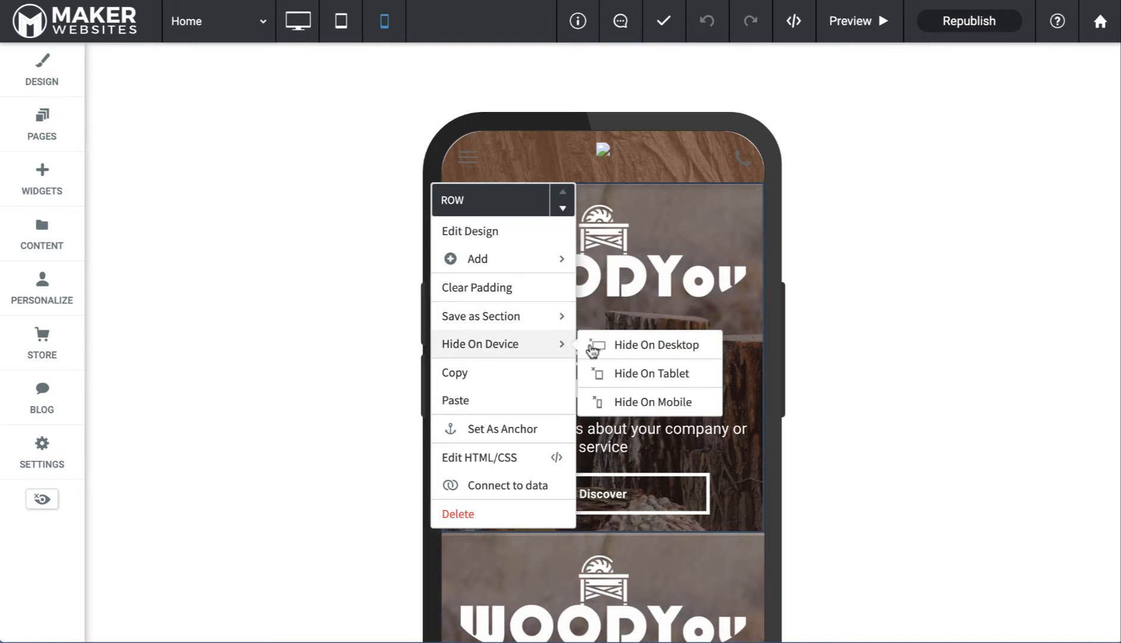
left_click(592, 403)
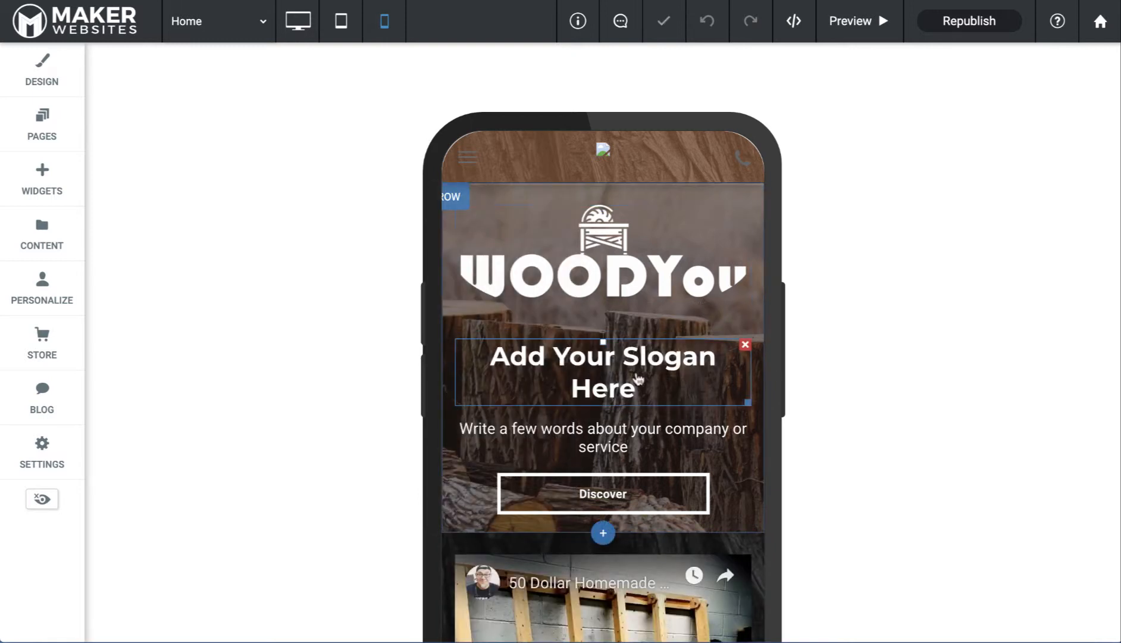
Make the mobile slogan a white H3 heading
left_click(631, 387)
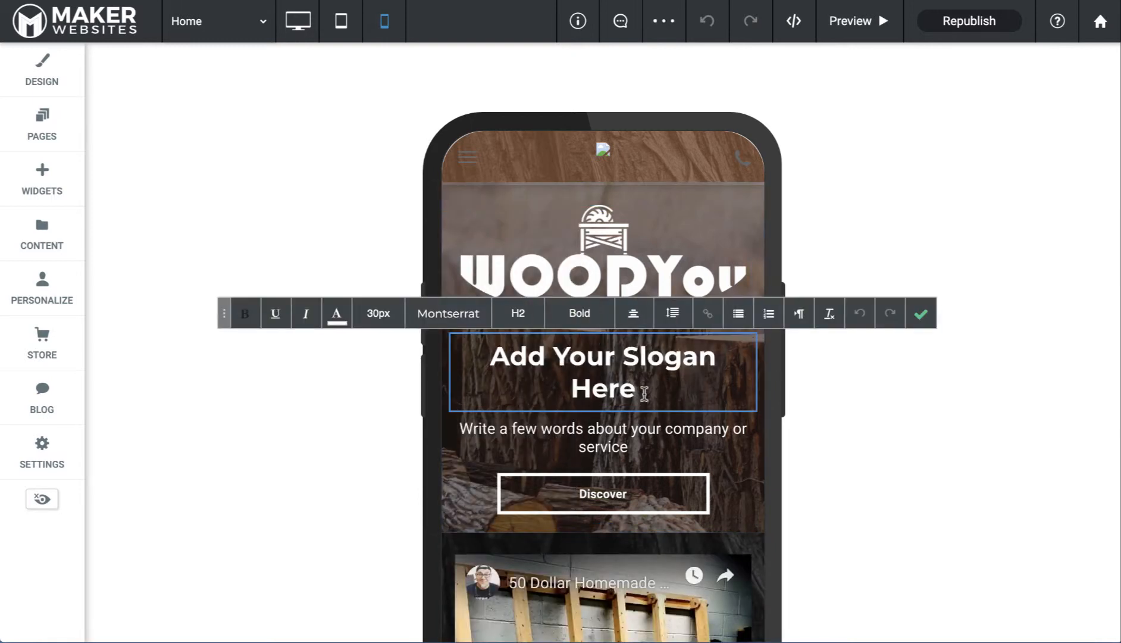
left_click_drag(644, 393, 495, 360)
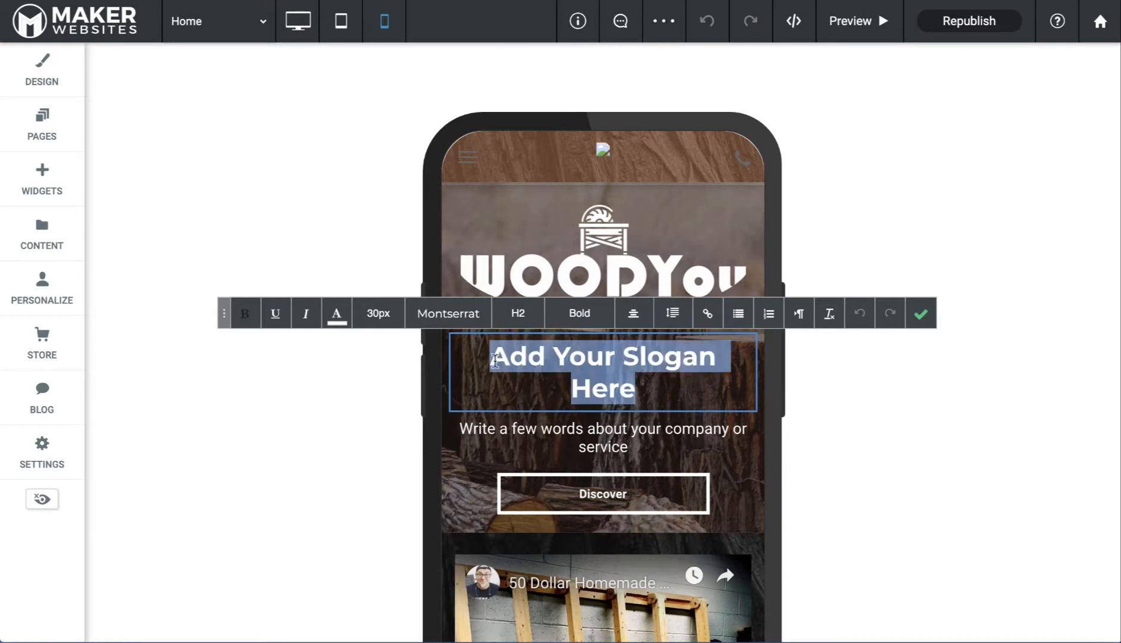
left_click(518, 313)
left_click(518, 402)
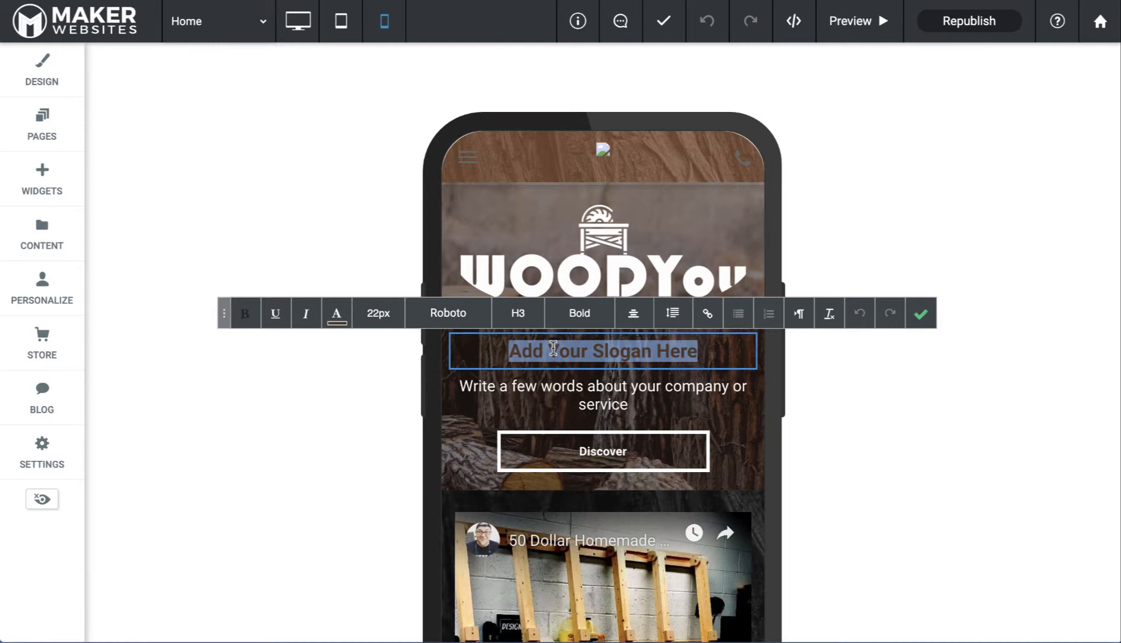
left_click(339, 322)
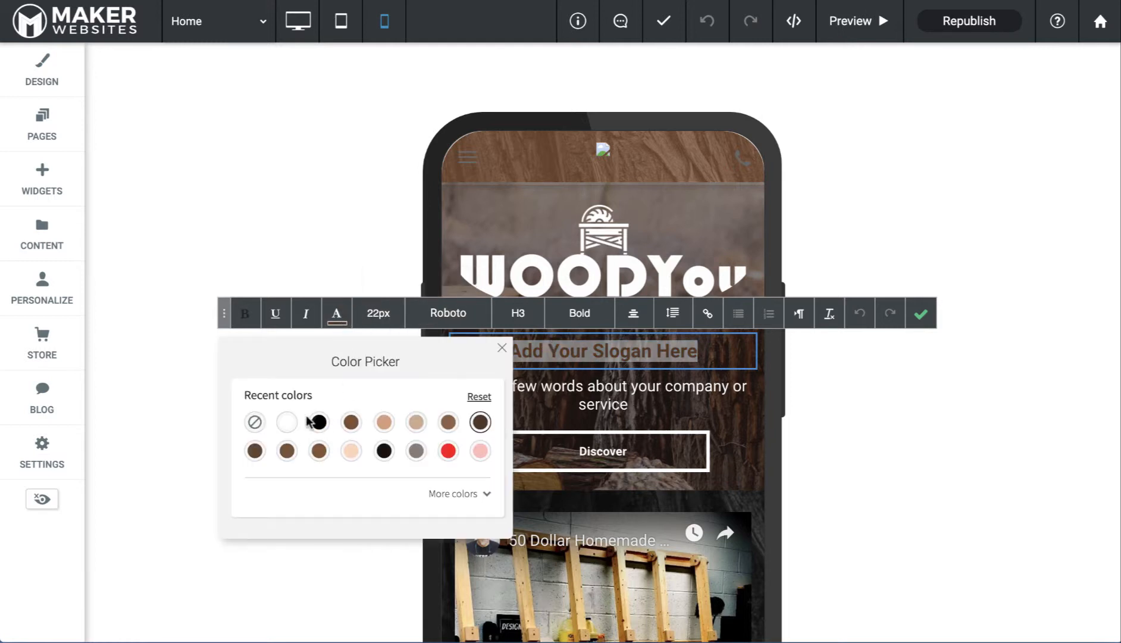
left_click(290, 425)
left_click(697, 393)
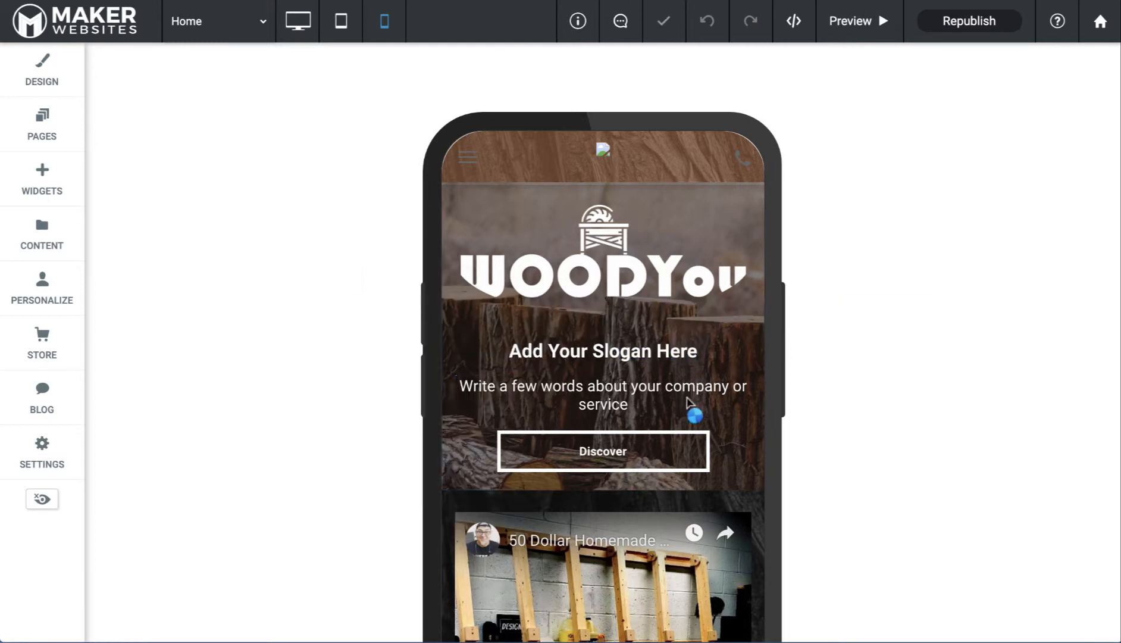
Set the description text below the slogan to 14px
double_click(633, 404)
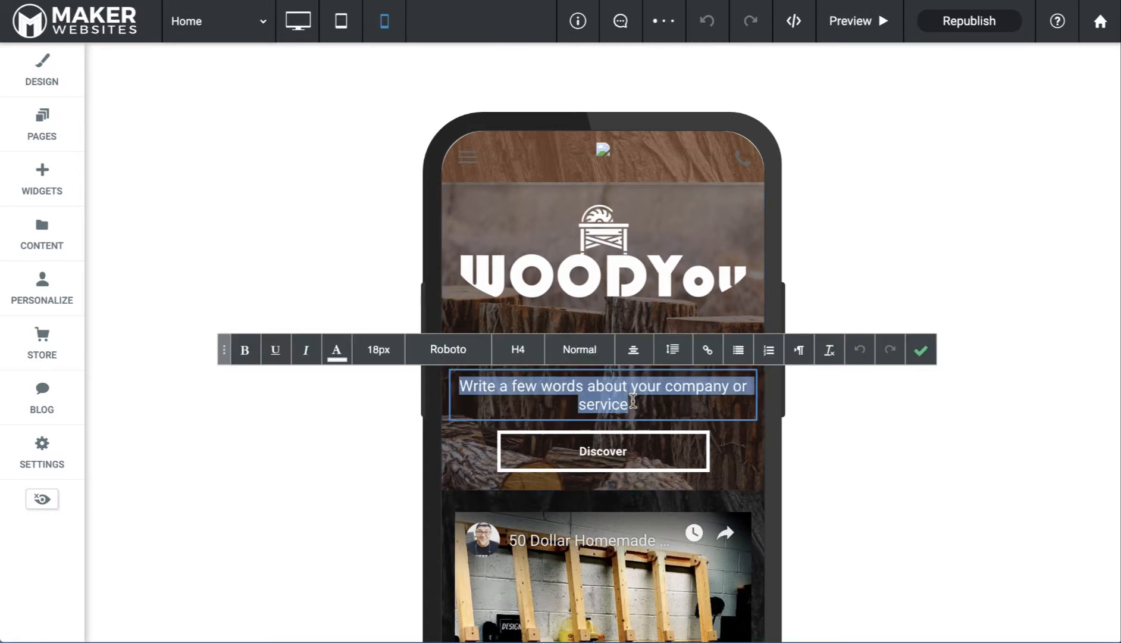
left_click(519, 351)
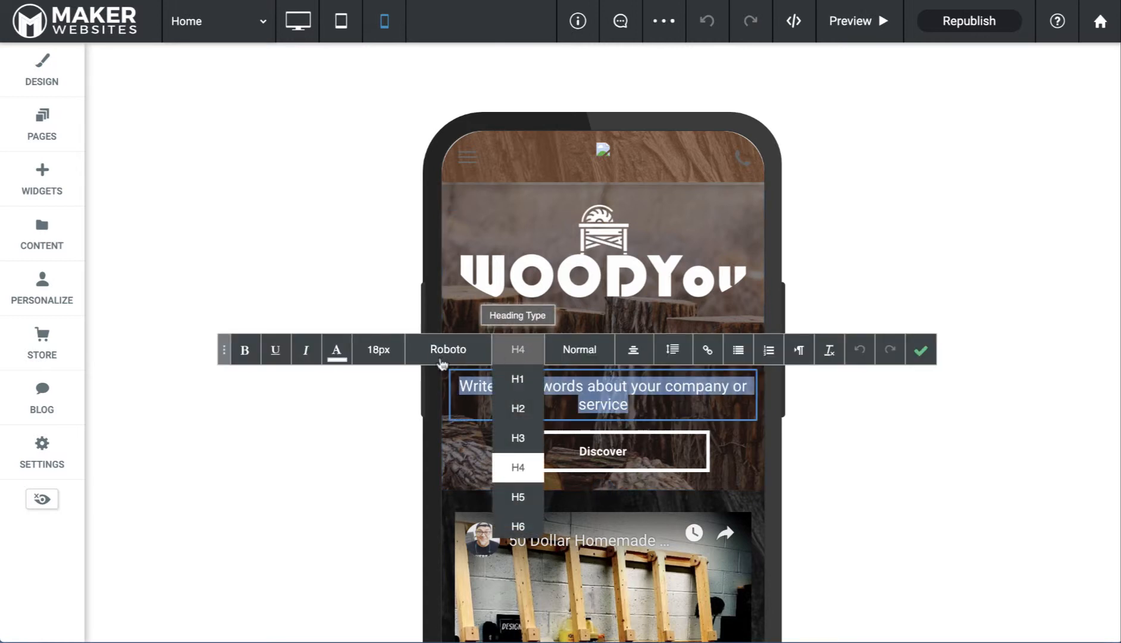
left_click(392, 357)
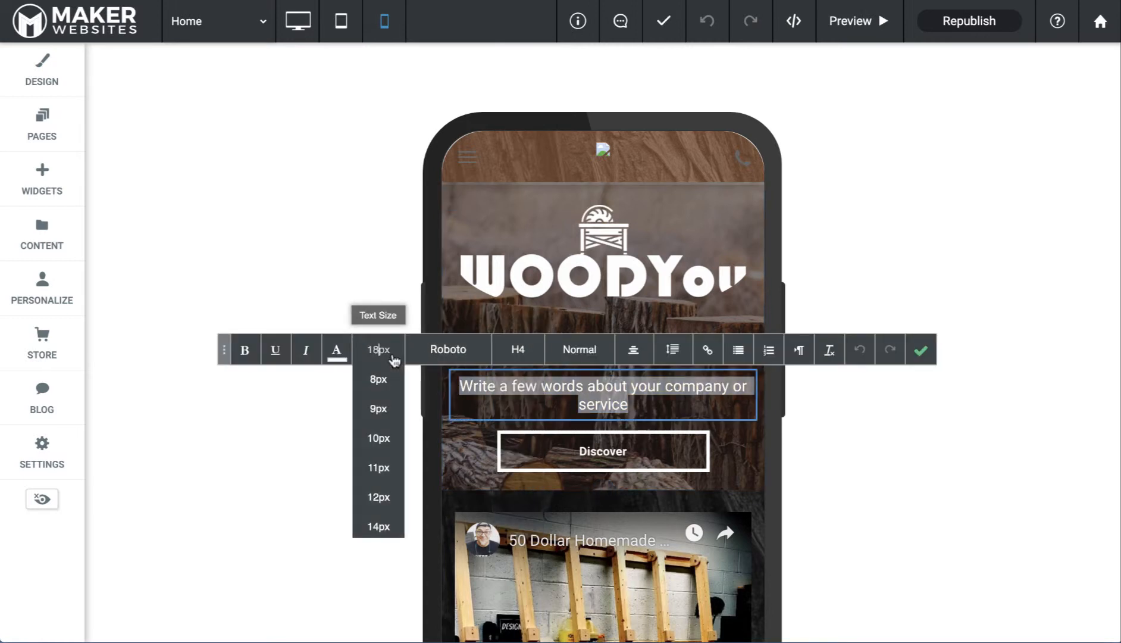
left_click(375, 526)
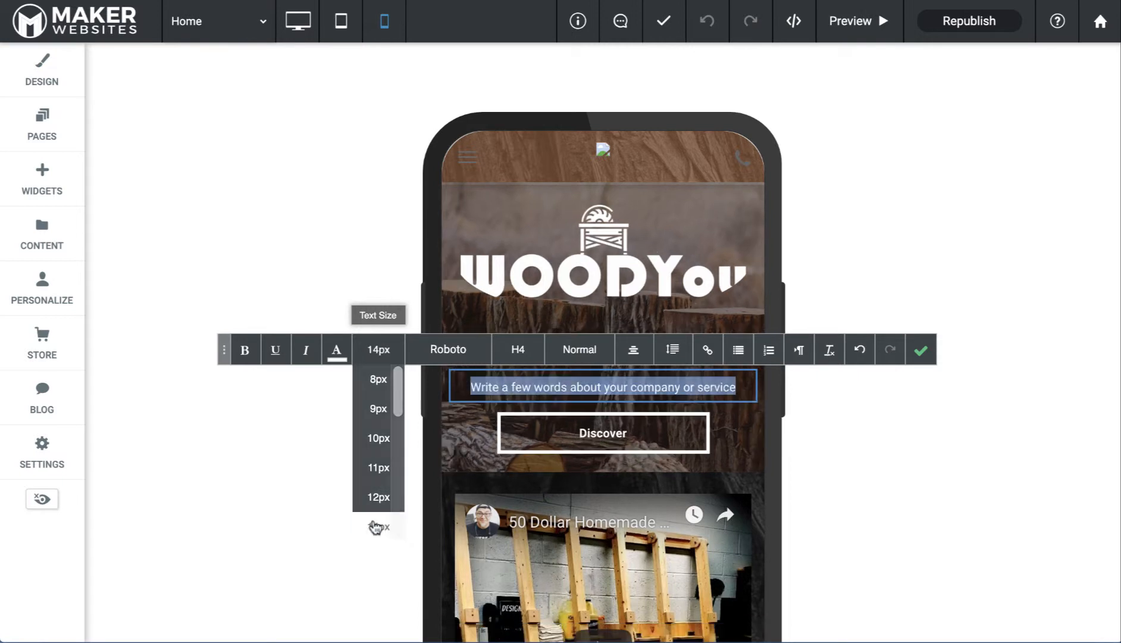
left_click(921, 357)
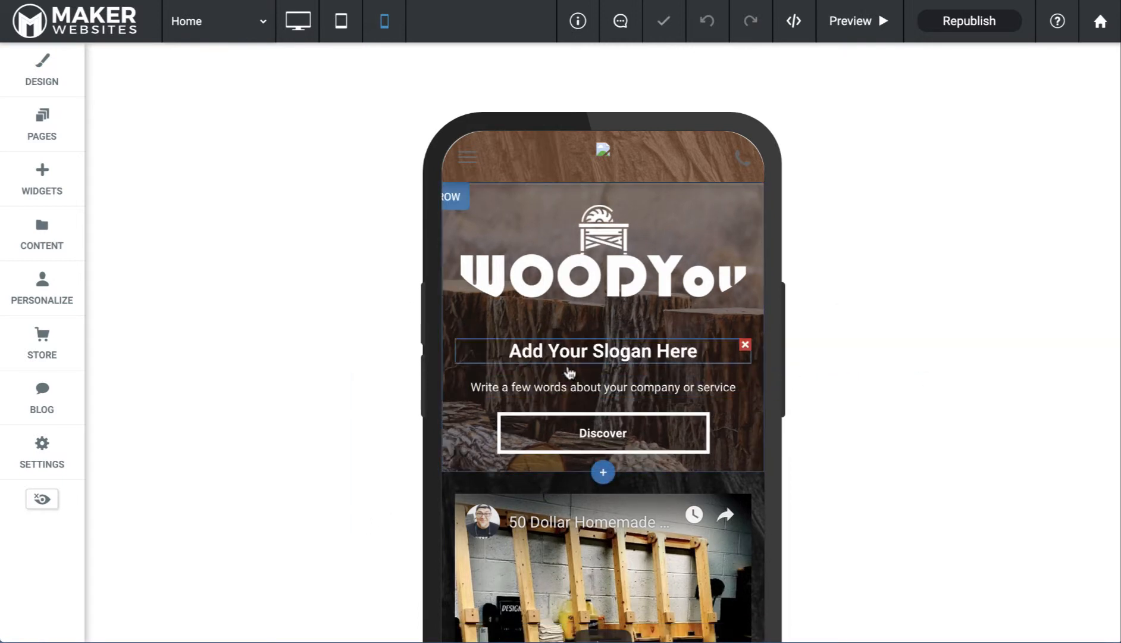
Shrink the mobile hero's WOODYou logo to about 184 by 78
left_click(649, 274)
left_click_drag(744, 325, 679, 287)
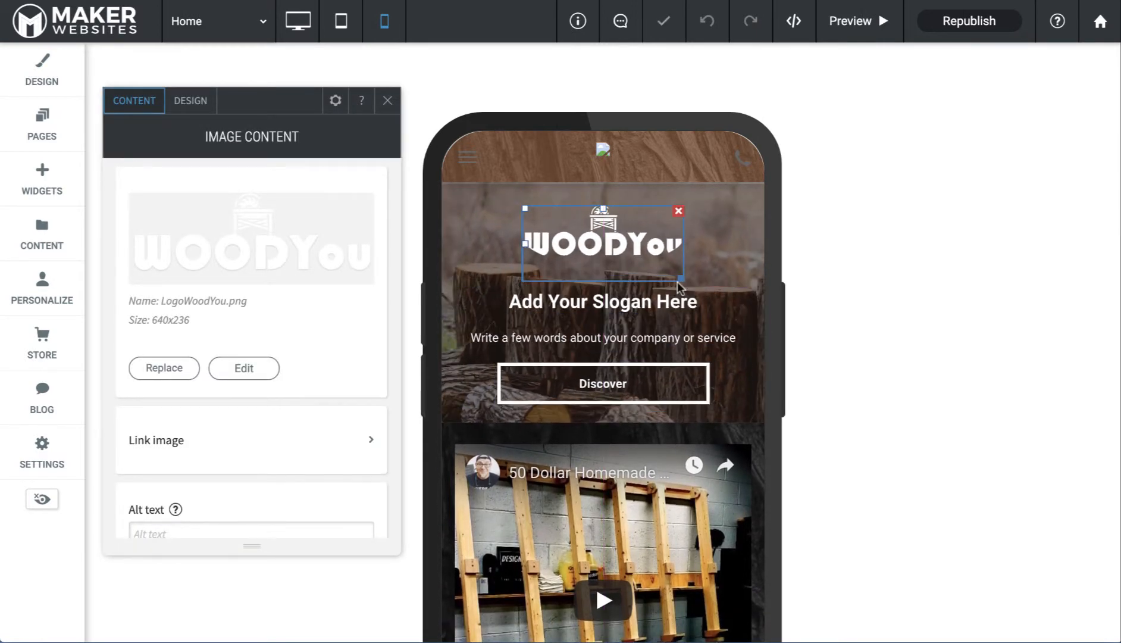
left_click(388, 103)
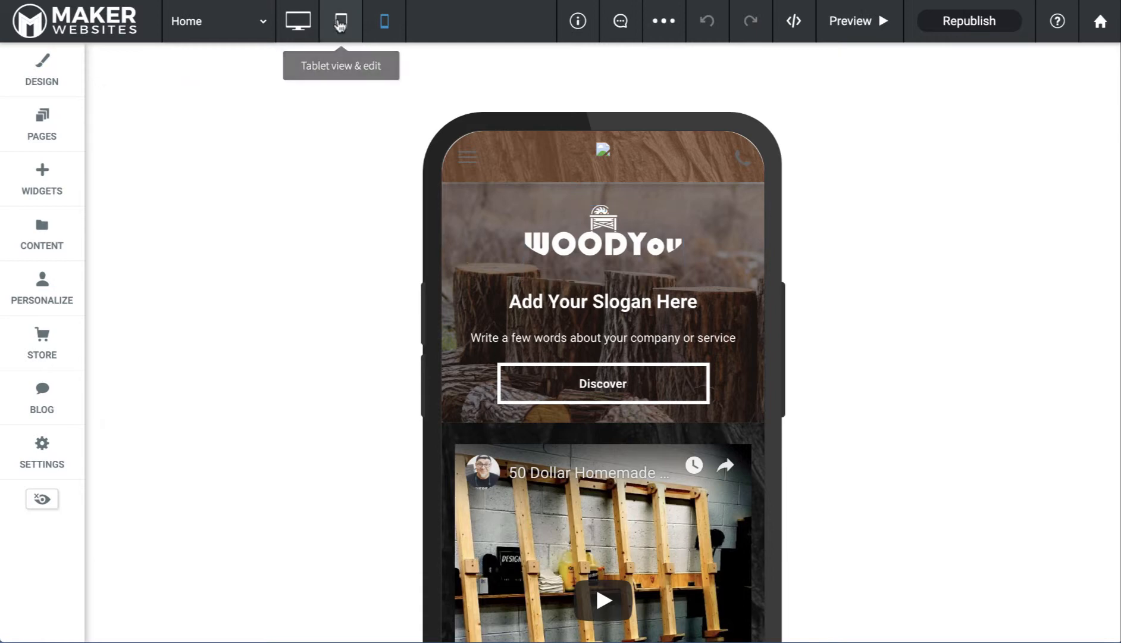
Review the page in tablet view, then return to the desktop layout
left_click(341, 21)
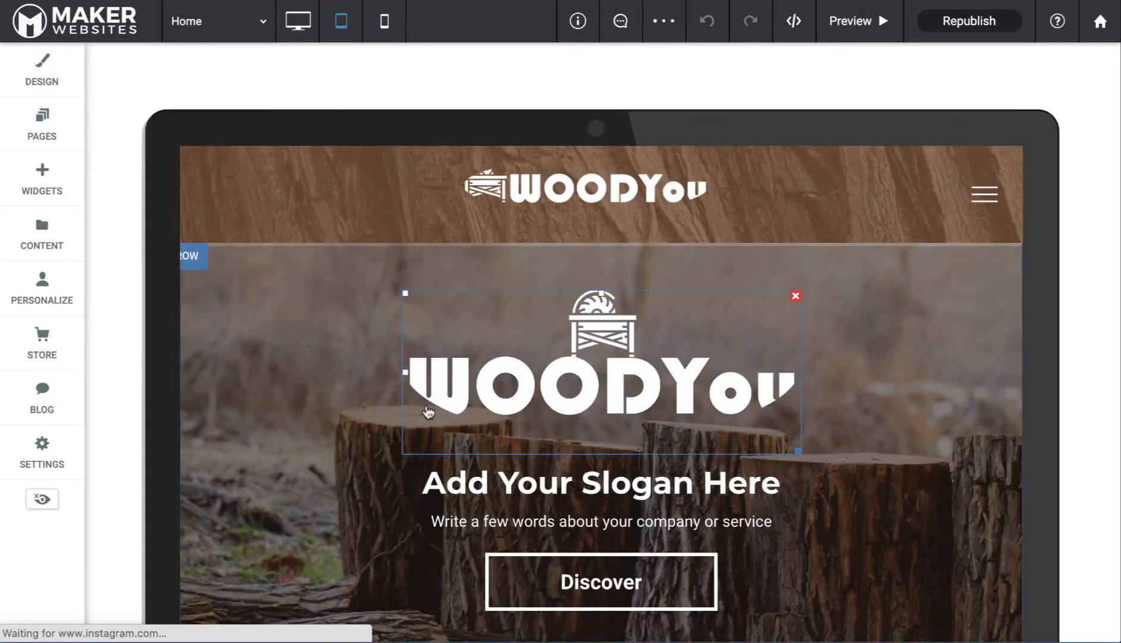
scroll(425, 407, "down", 5)
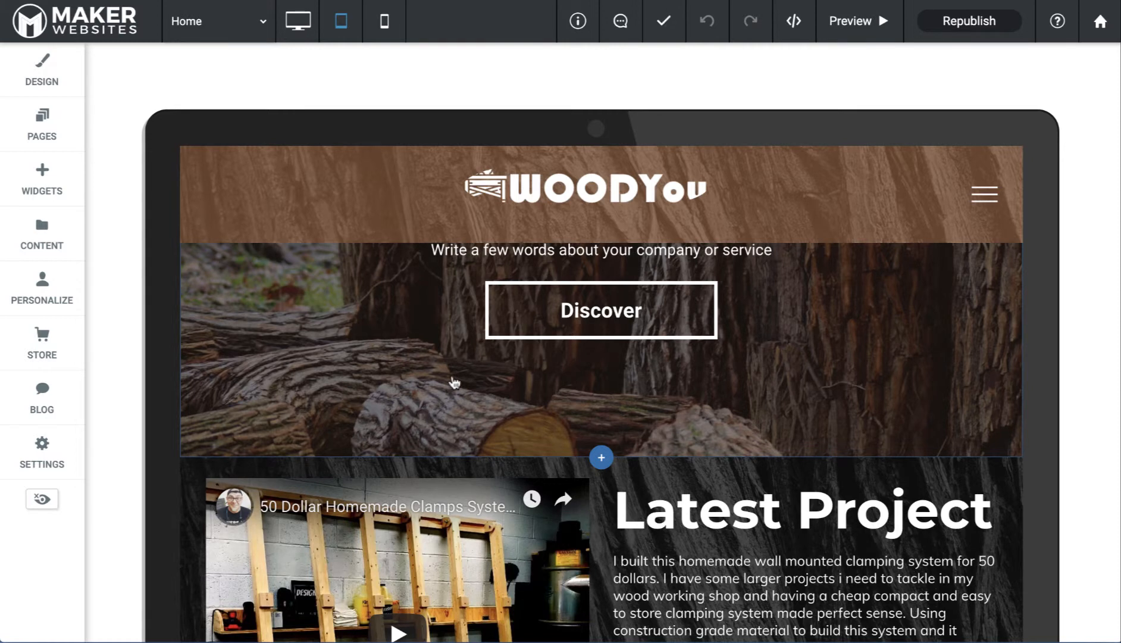
scroll(454, 383, "up", 5)
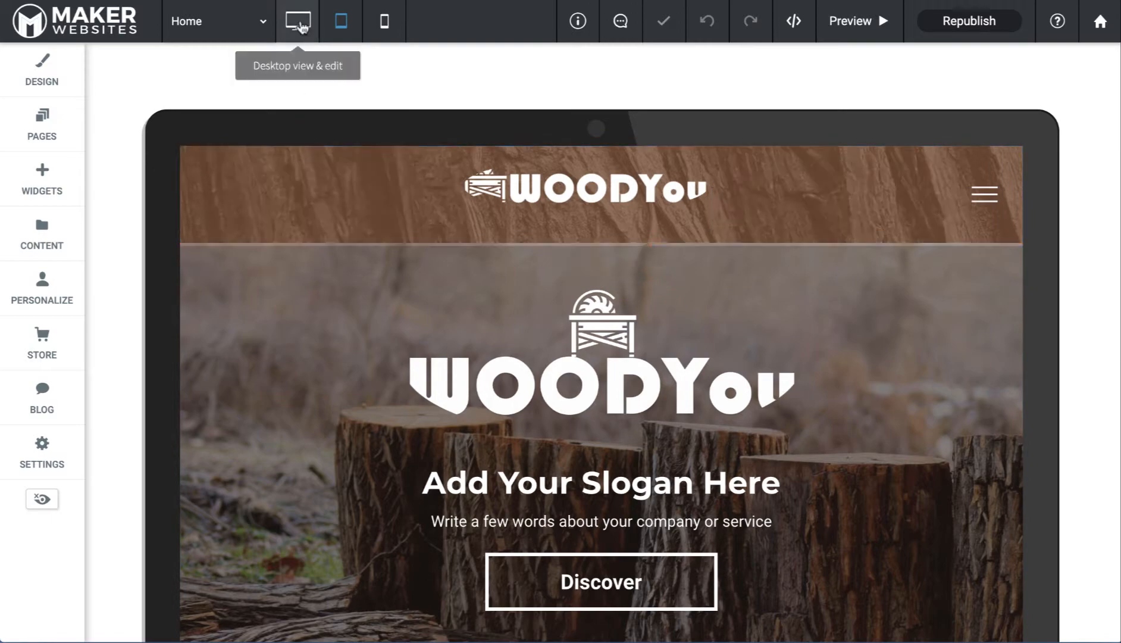
left_click(300, 24)
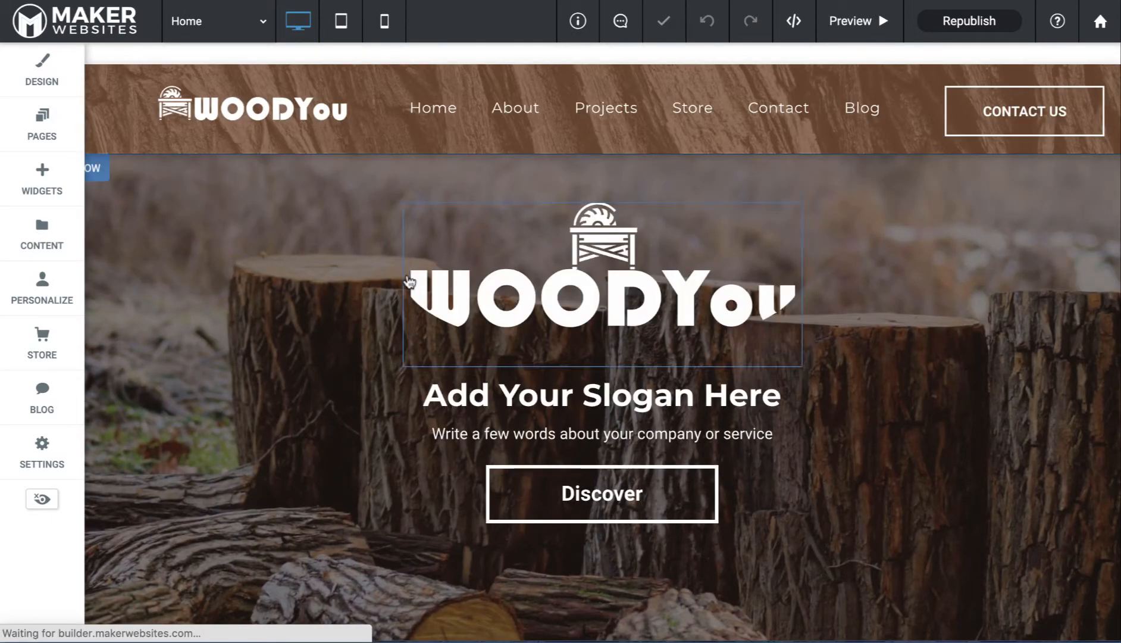
scroll(410, 281, "down", 10)
scroll(371, 374, "up", 7)
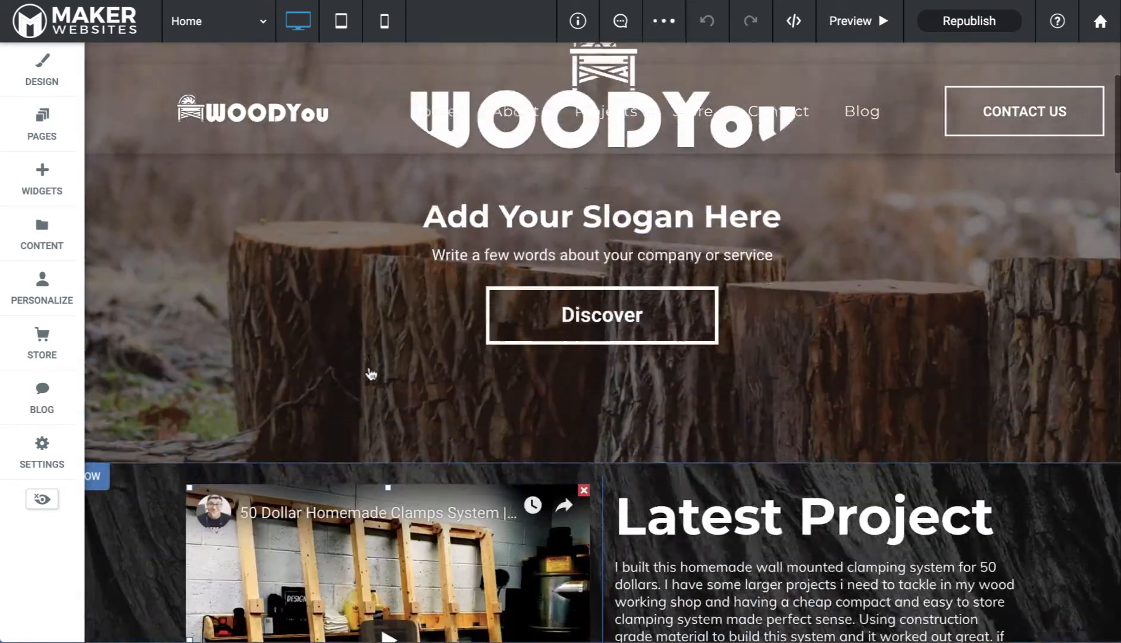
scroll(371, 374, "up", 3)
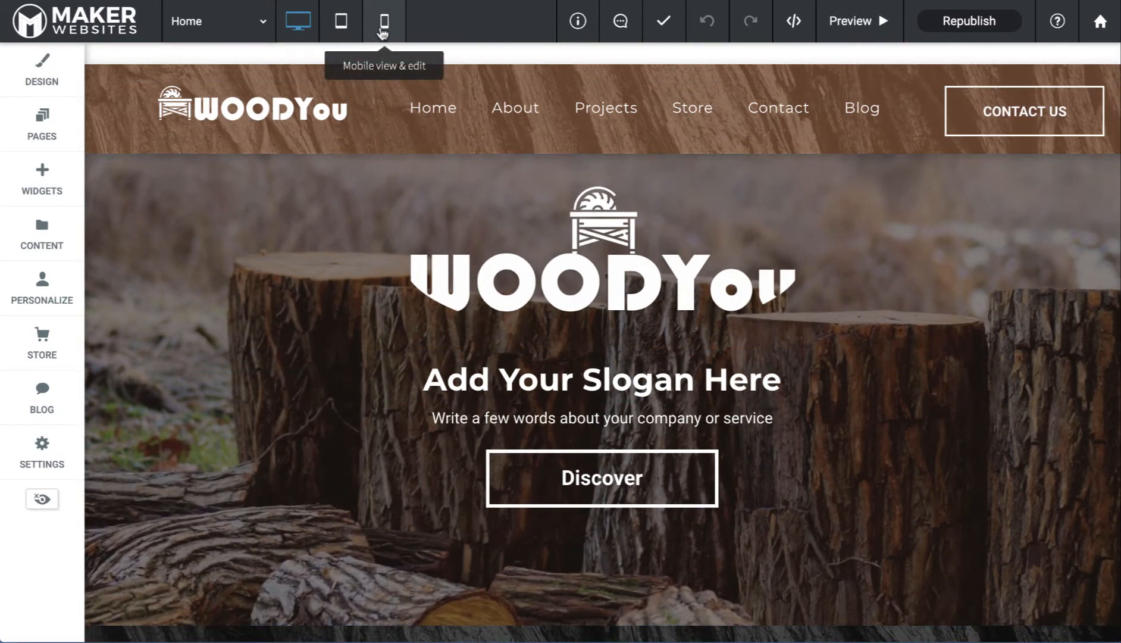
In mobile view, copy the 'Things I am into' heading row and paste a duplicate below it
left_click(384, 22)
scroll(517, 264, "down", 3)
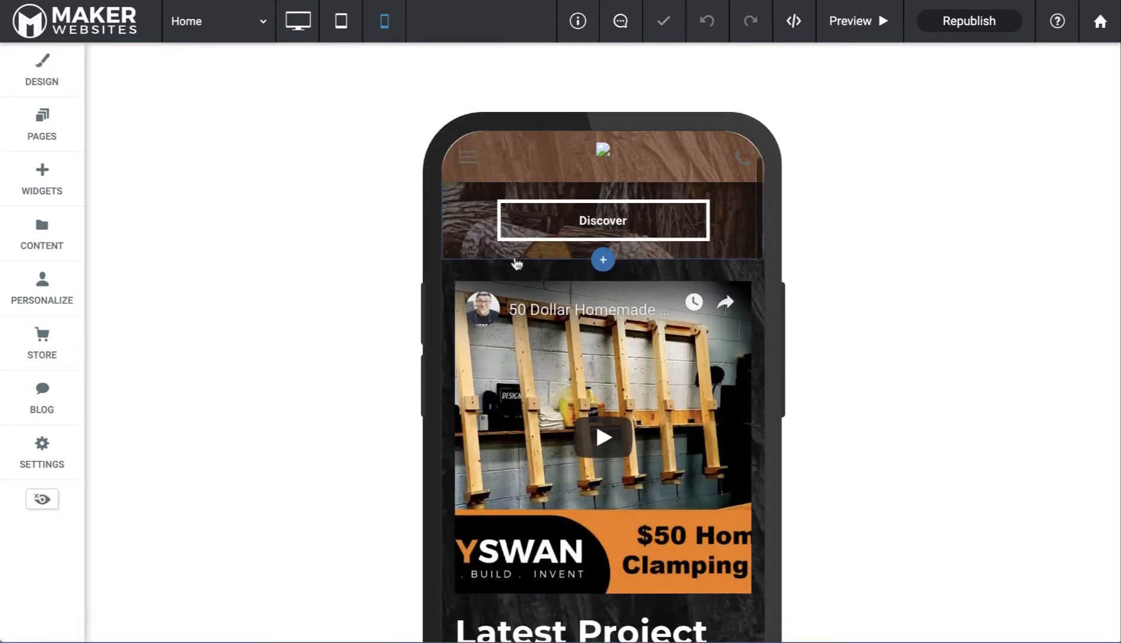
scroll(516, 263, "down", 8)
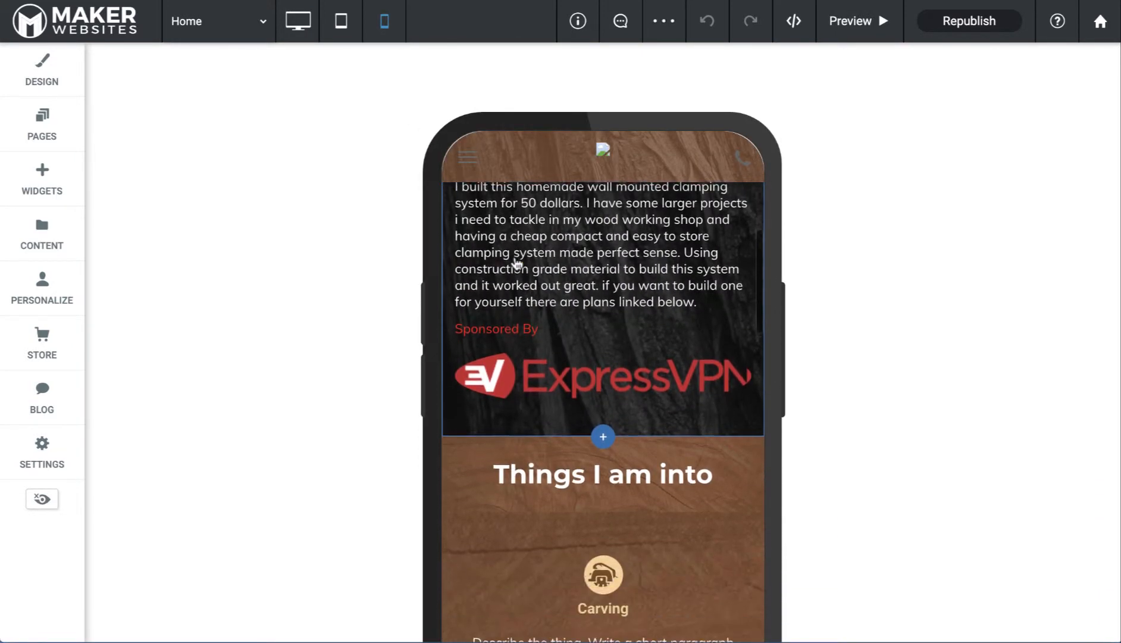
scroll(517, 263, "down", 1)
scroll(517, 263, "down", 6)
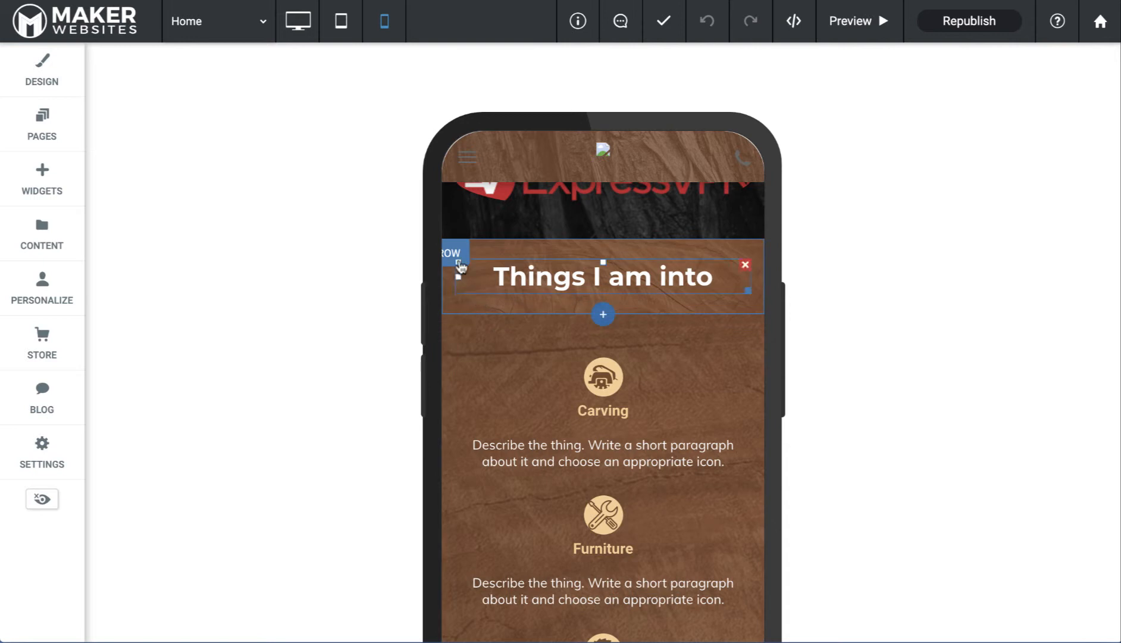
left_click(454, 256)
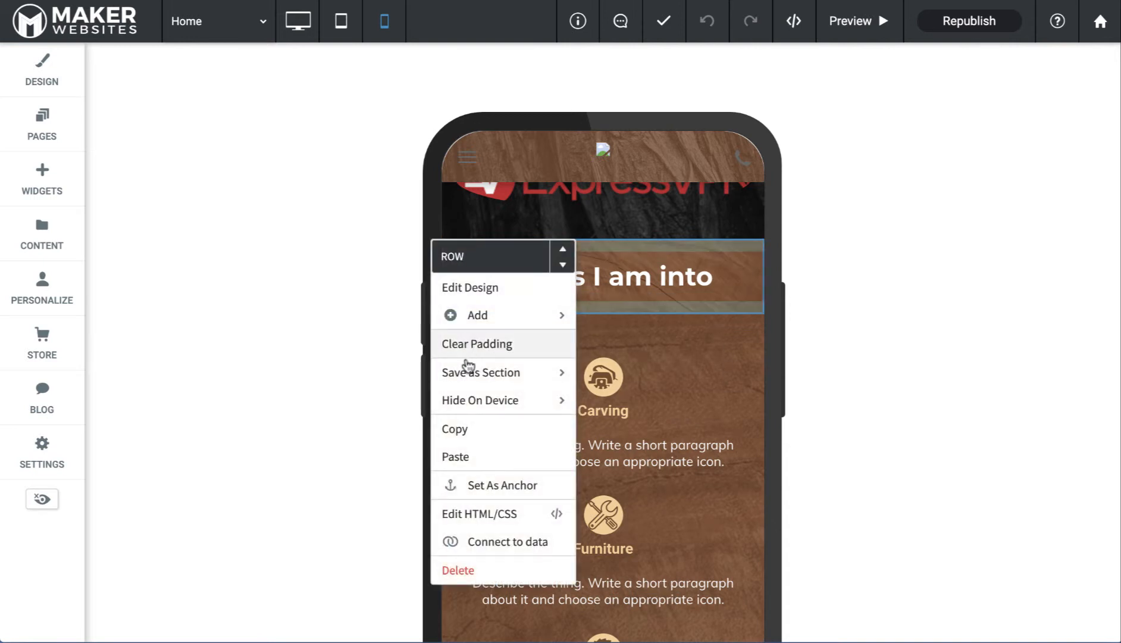
left_click(459, 438)
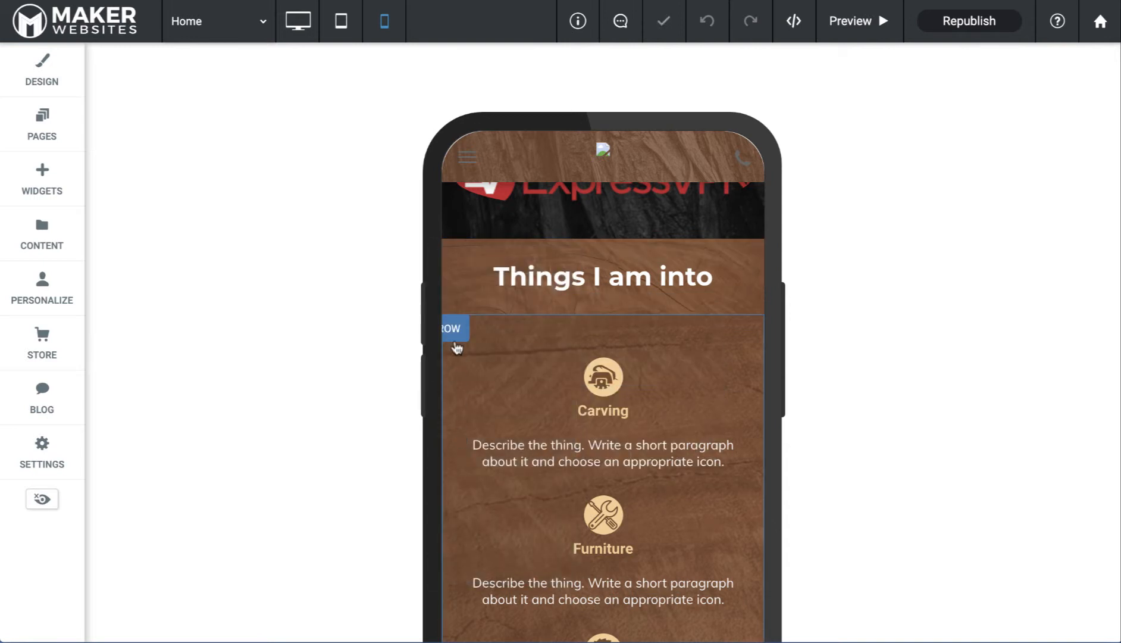
left_click(452, 257)
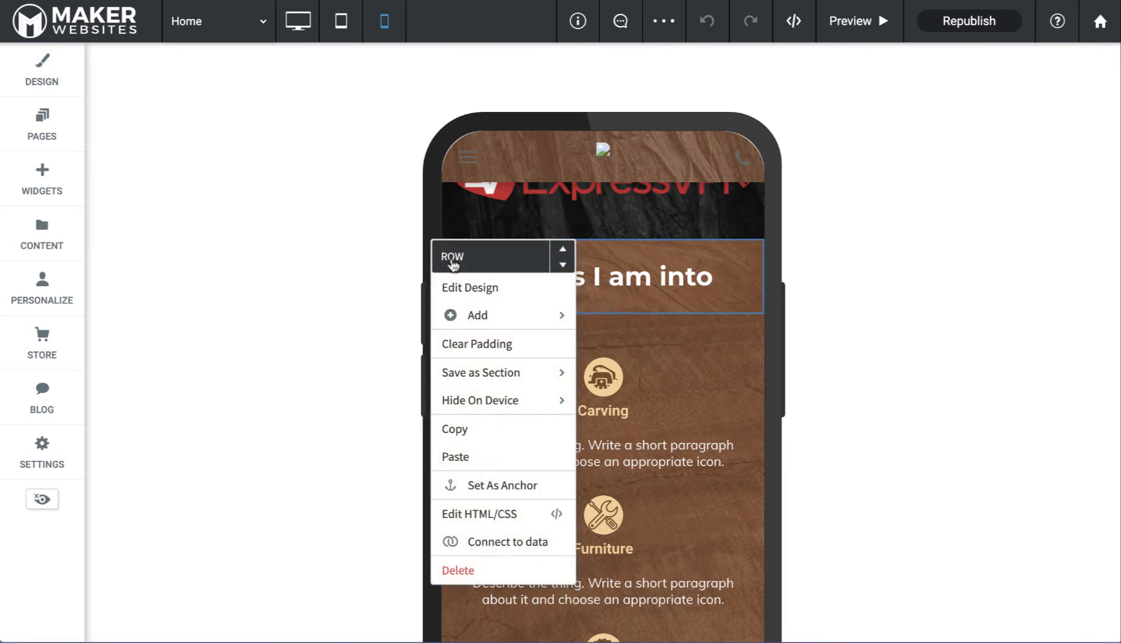
left_click(461, 458)
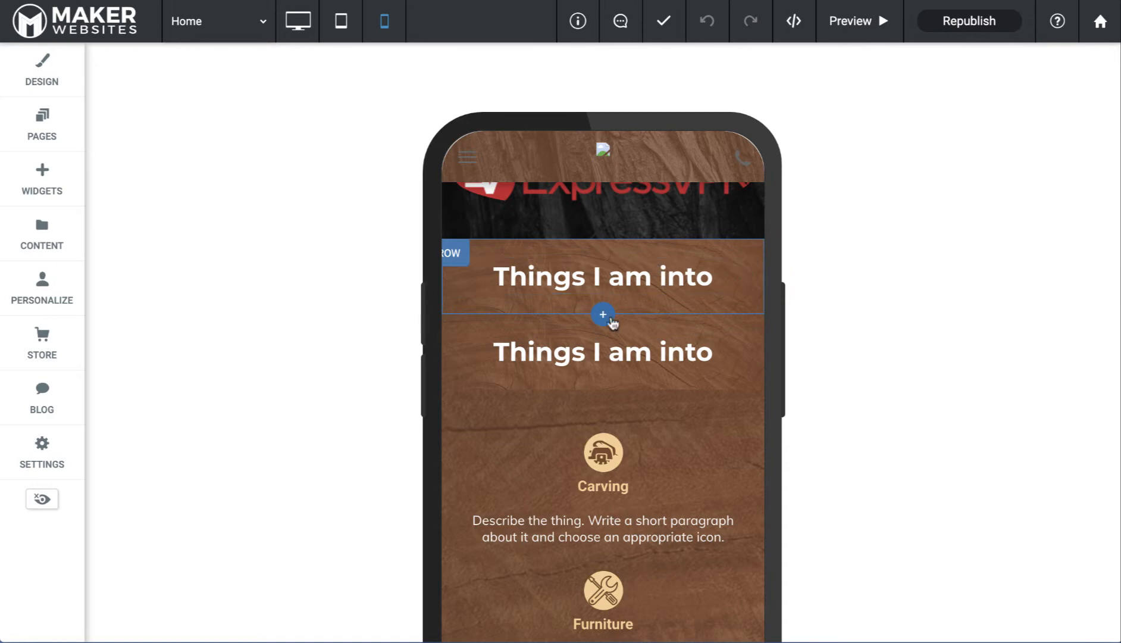
Hide the duplicate 'Things I am into' heading row on desktop
left_click(341, 22)
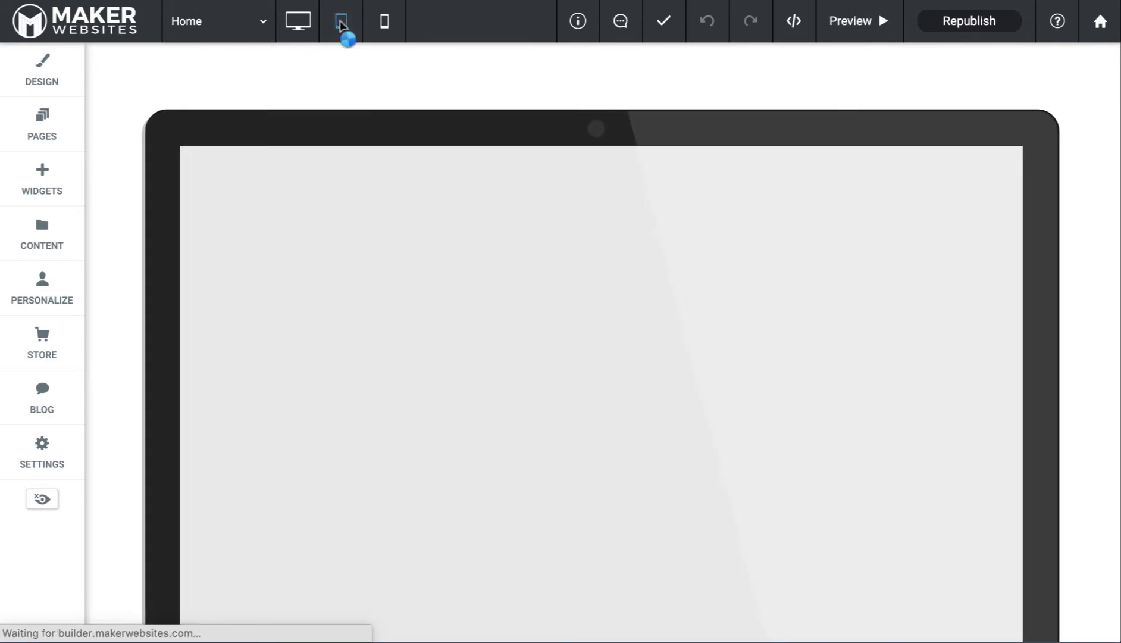
scroll(508, 313, "down", 5)
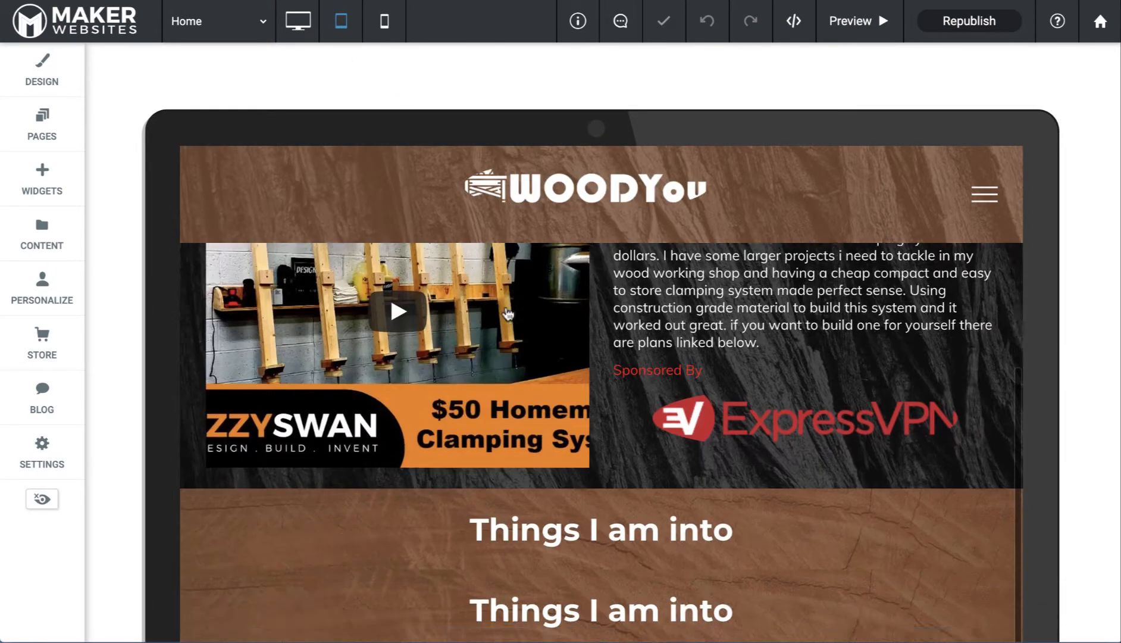
scroll(508, 314, "down", 4)
scroll(509, 313, "up", 1)
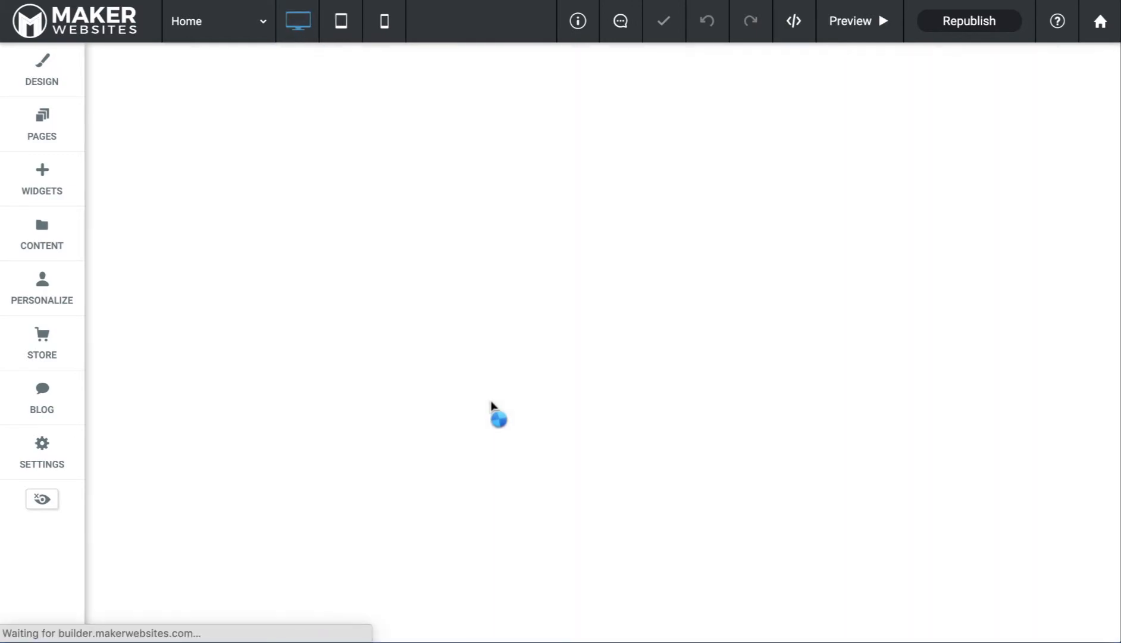
scroll(496, 396, "down", 6)
scroll(495, 398, "down", 8)
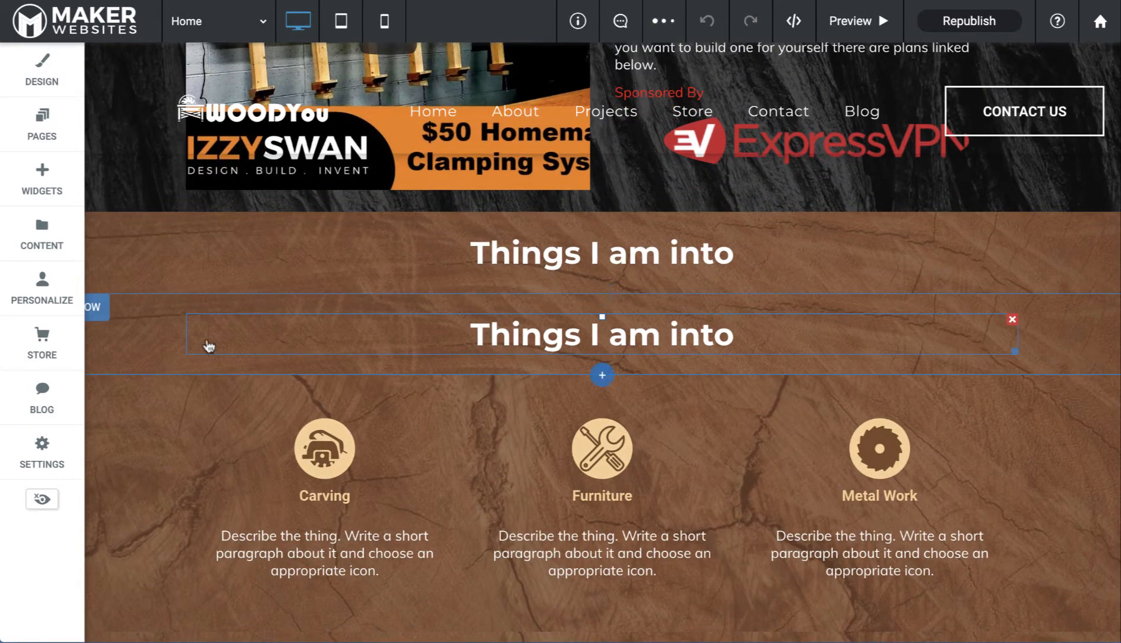
left_click(97, 313)
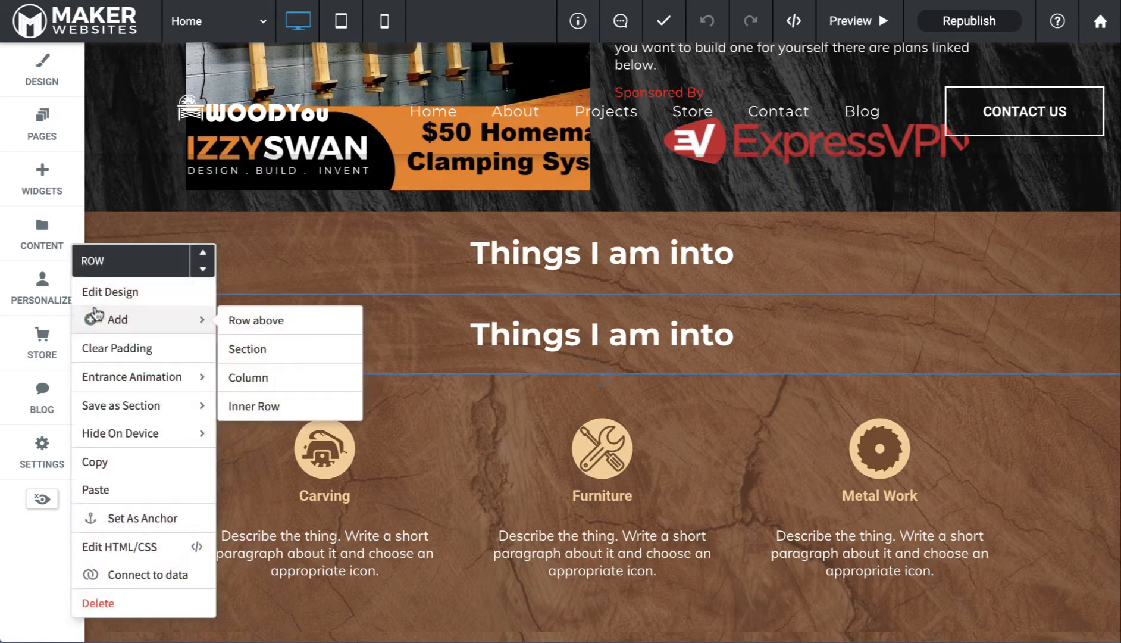
mouse_move(124, 447)
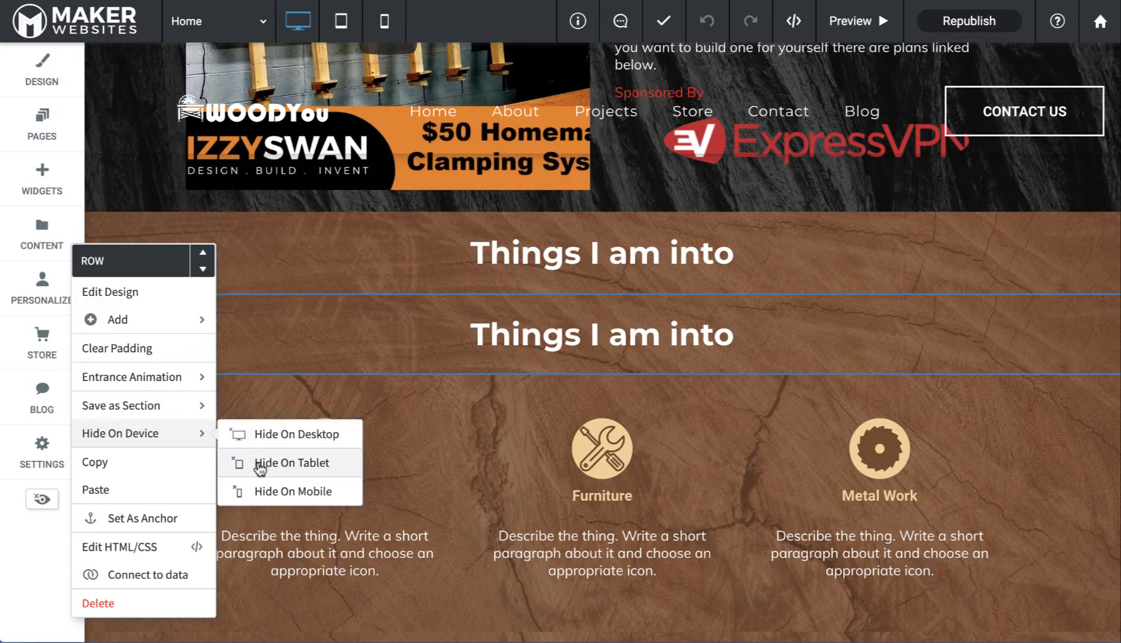
left_click(262, 437)
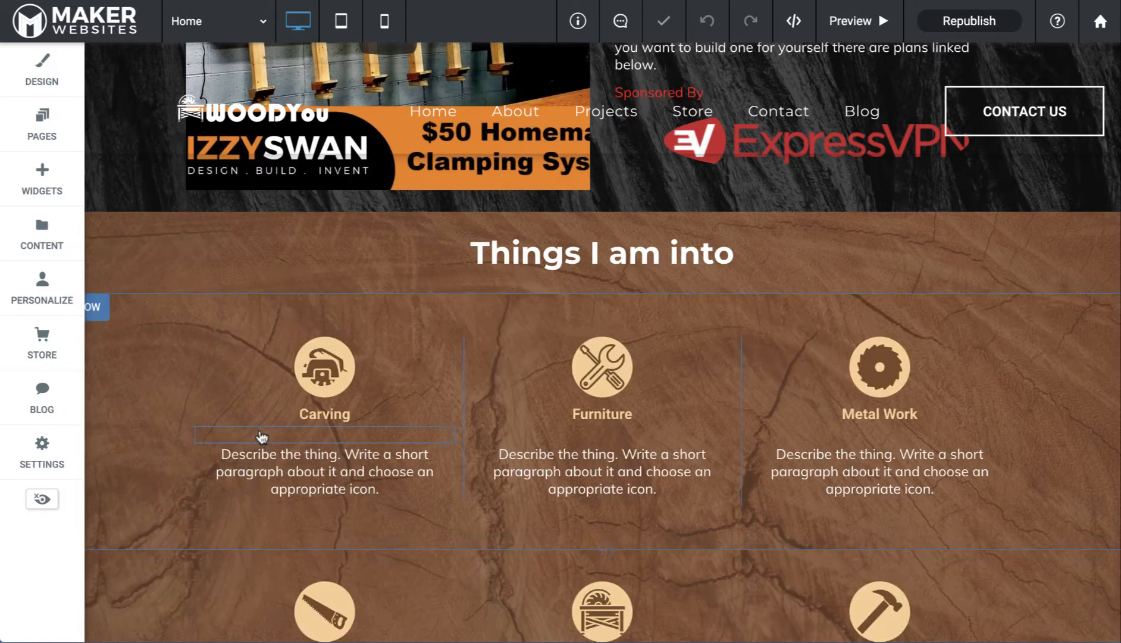
Confirm the tablet layout shows a single heading, then return to mobile view
left_click(341, 21)
scroll(437, 331, "down", 15)
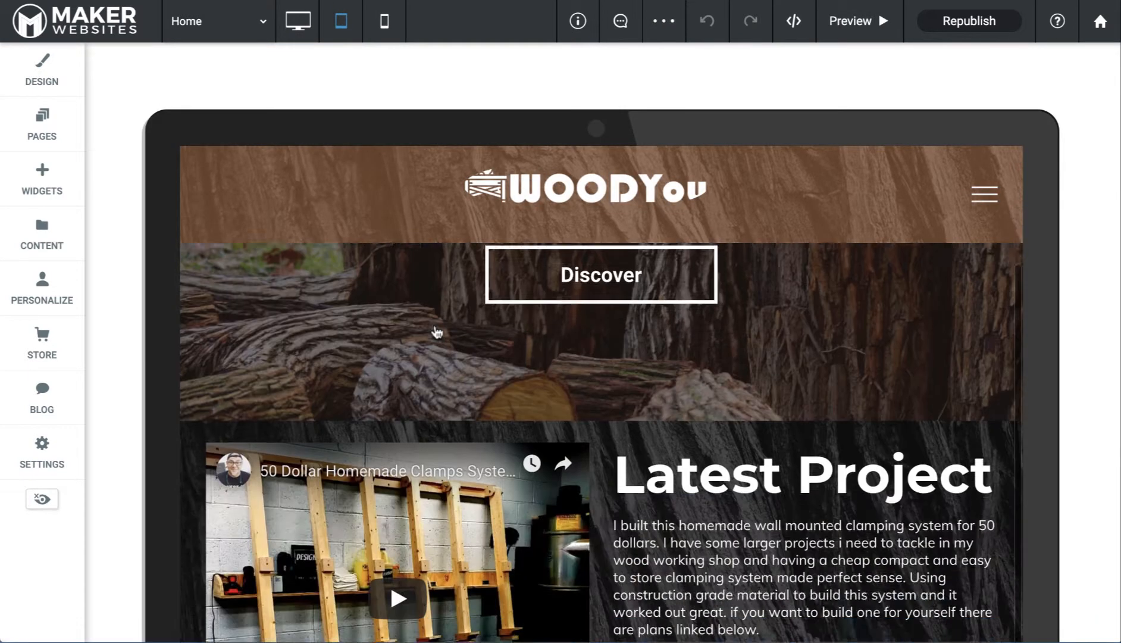
scroll(436, 332, "up", 5)
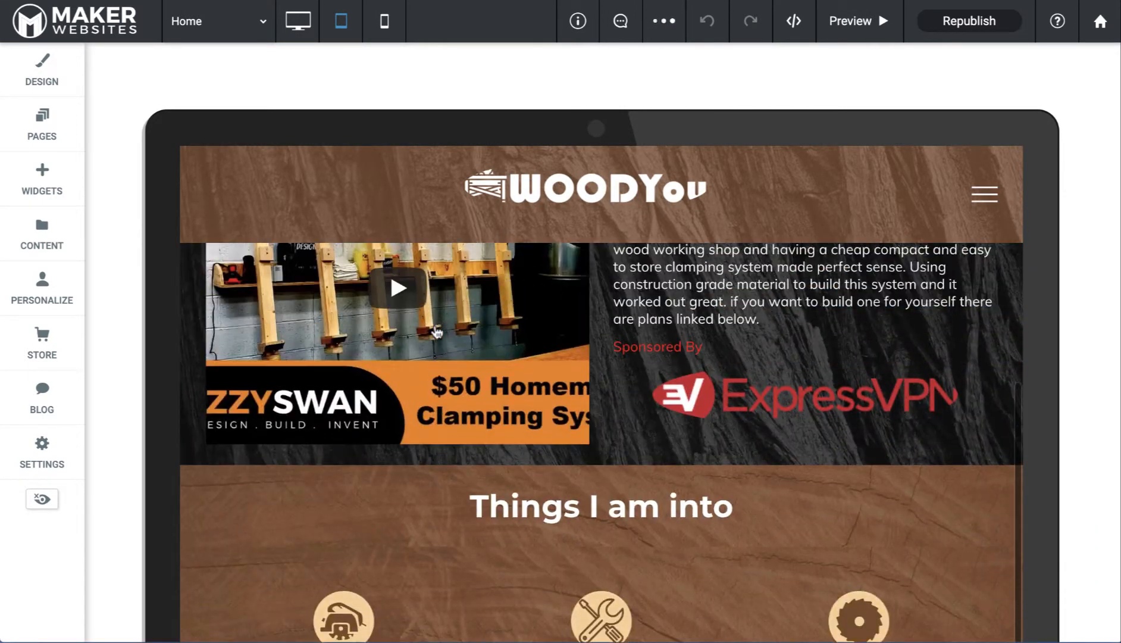
scroll(437, 331, "up", 2)
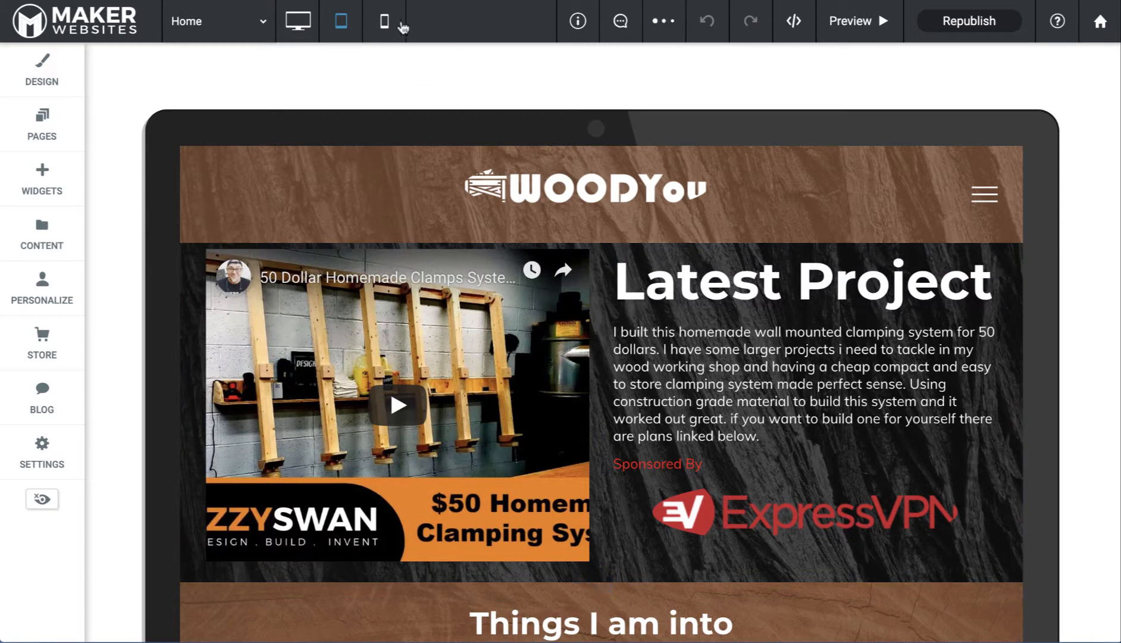
left_click(385, 24)
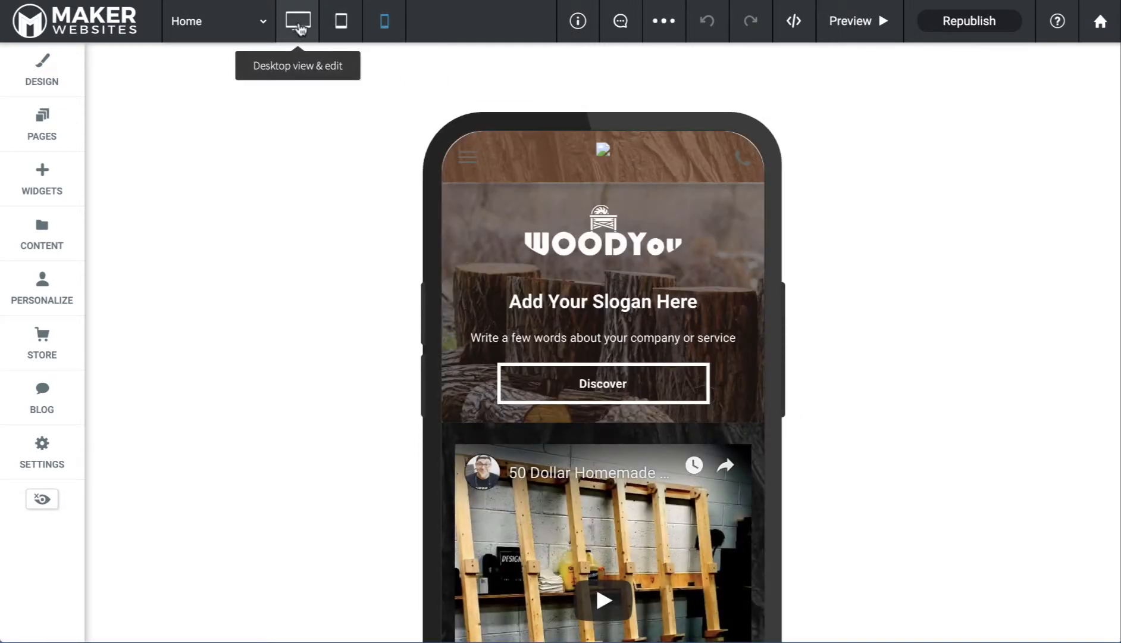
Hide the original 'Things I am into' heading row on mobile
scroll(574, 286, "down", 10)
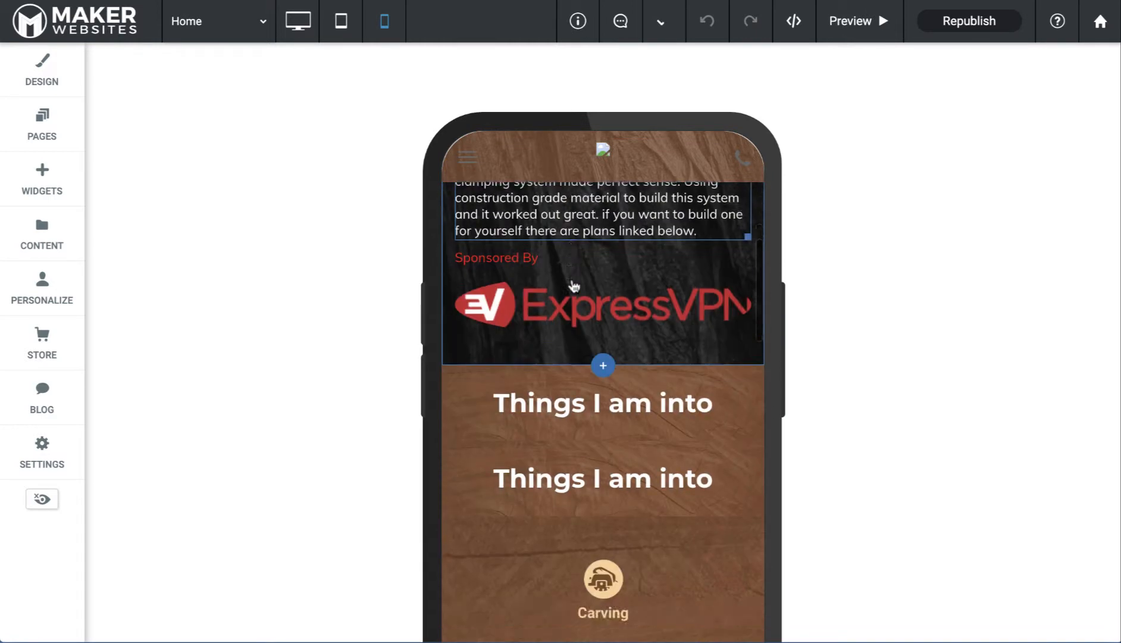
scroll(574, 284, "down", 2)
left_click(501, 314)
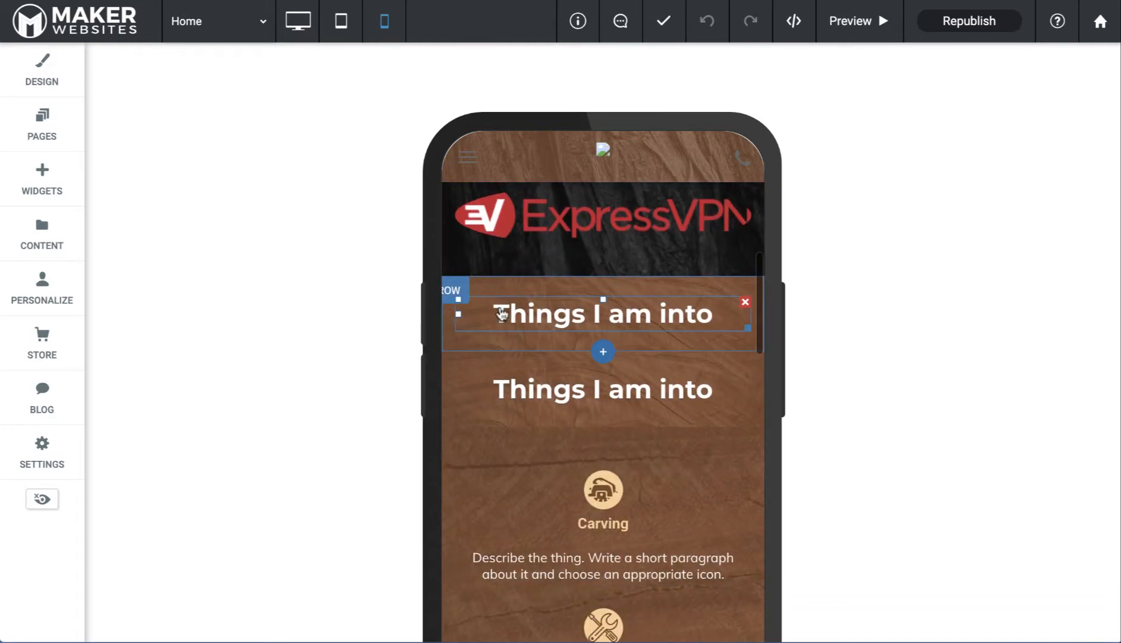
left_click(455, 291)
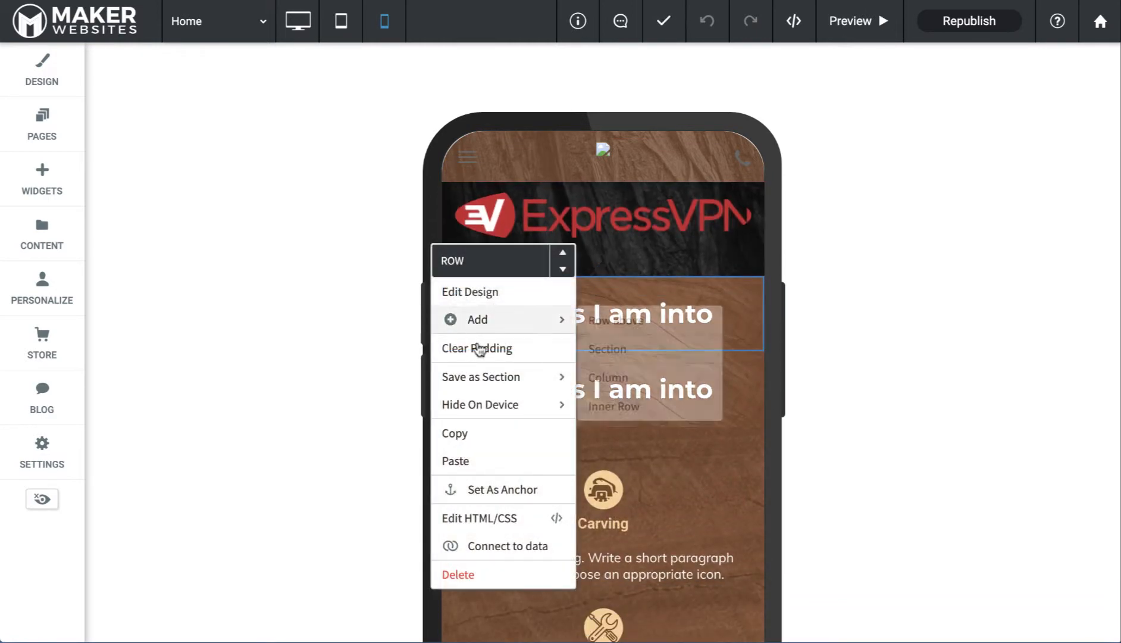
mouse_move(489, 411)
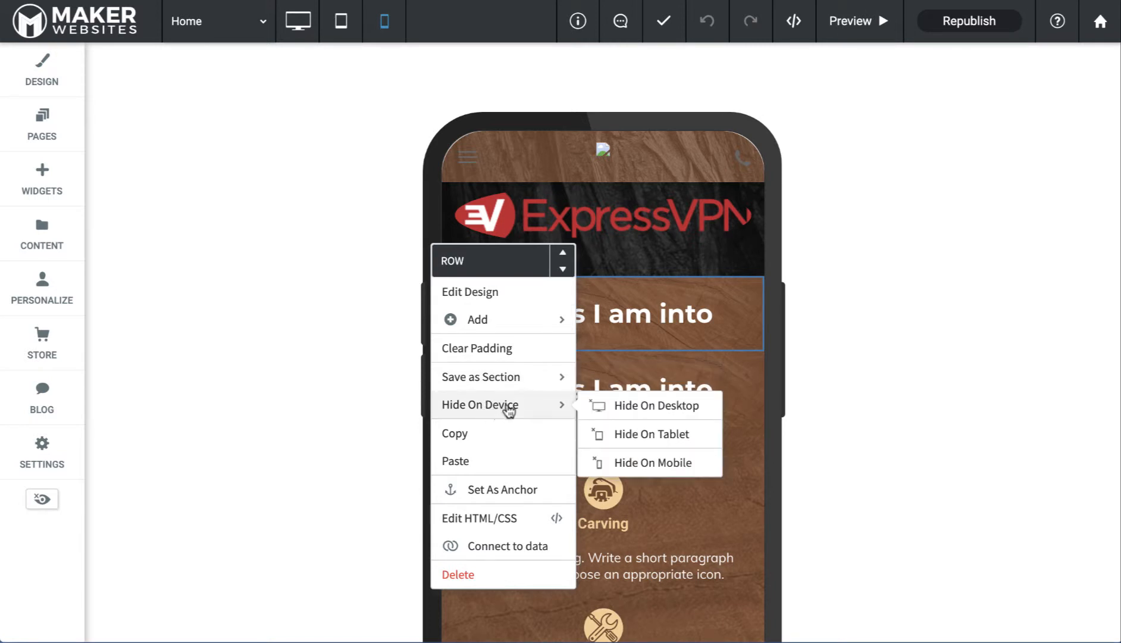
left_click(628, 464)
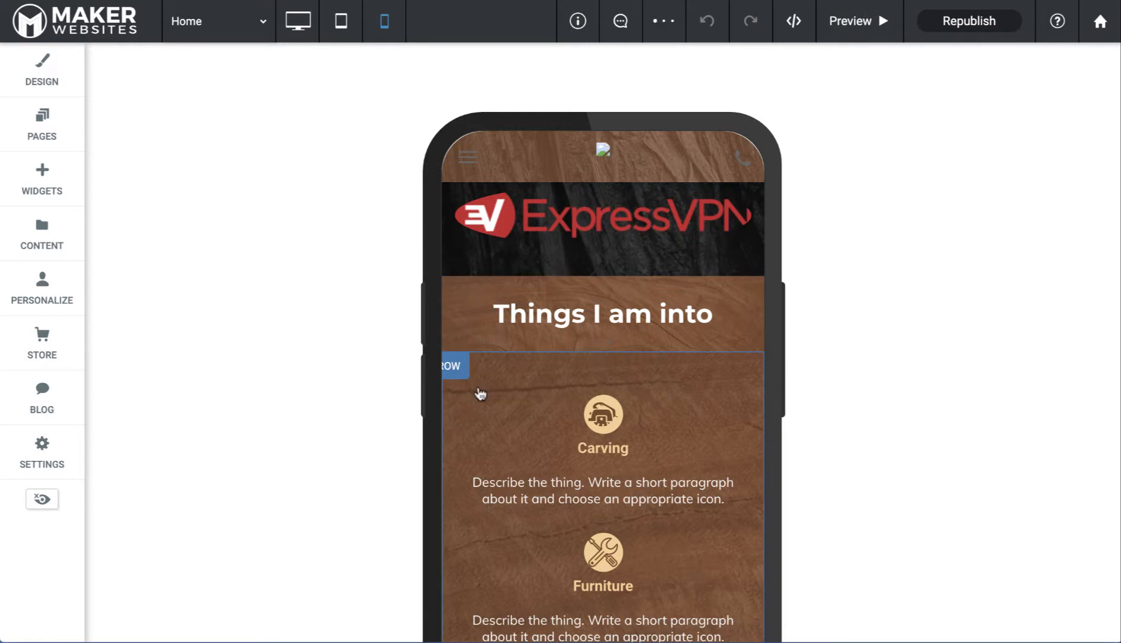
Append '1' so the phone heading reads 'Things I am into 1', then view the tablet layout
left_click(561, 319)
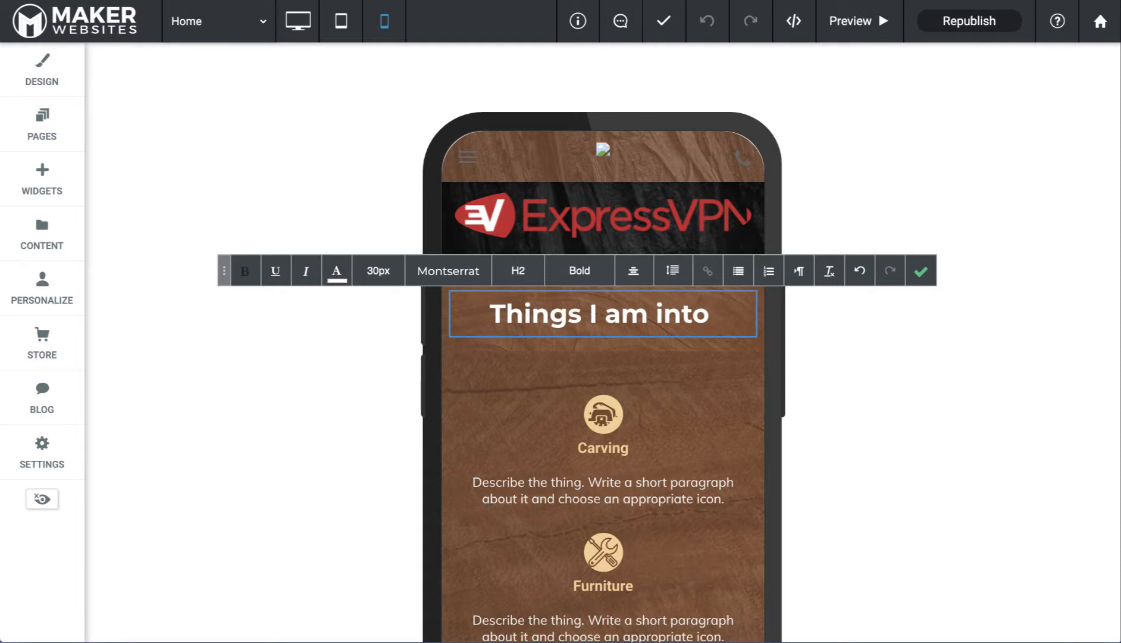
type("1")
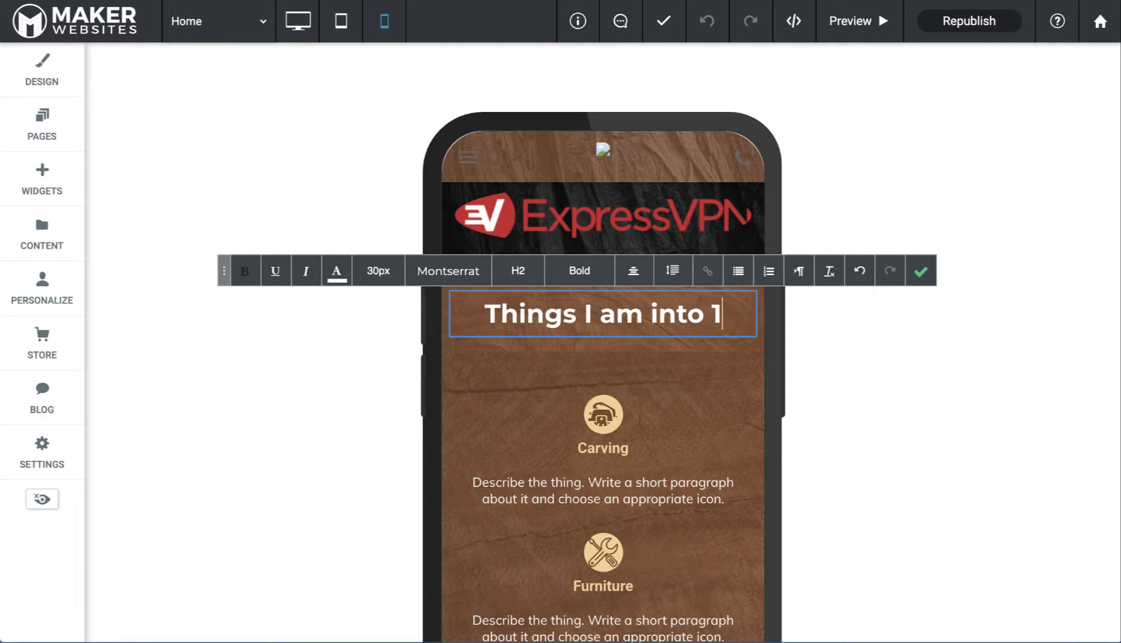
left_click(921, 272)
left_click(341, 21)
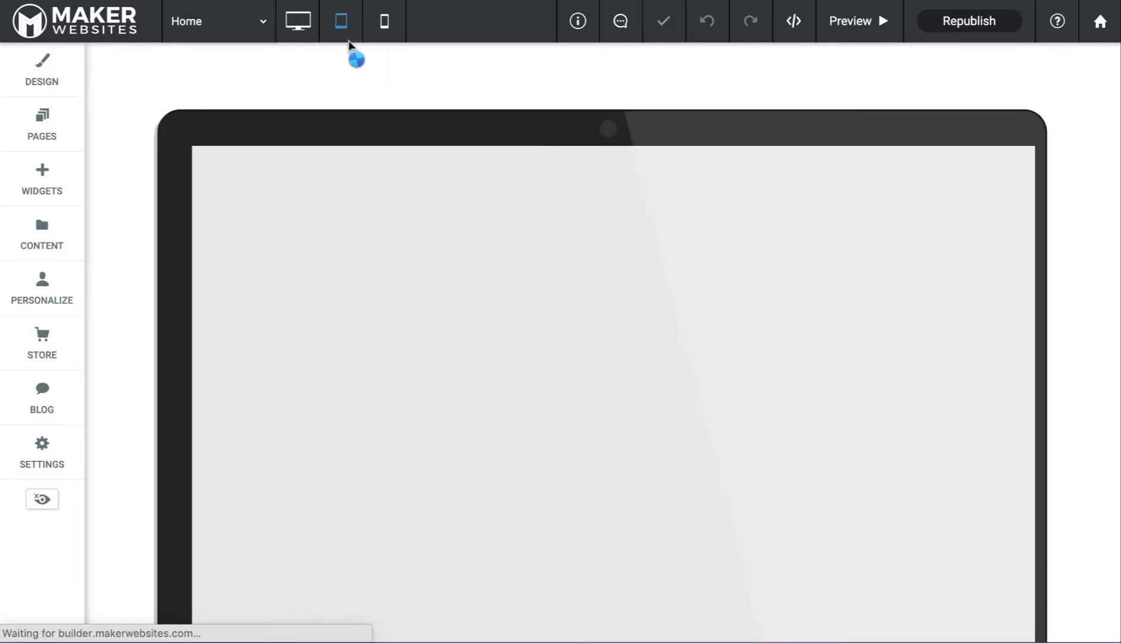
scroll(478, 293, "down", 12)
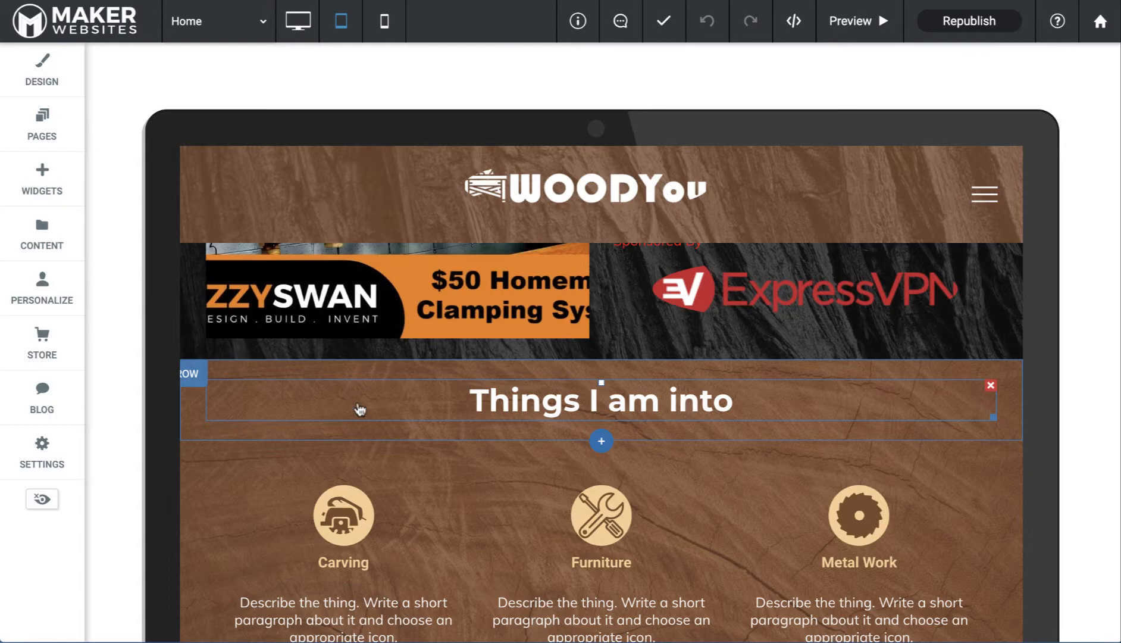
Go from the desktop layout back to the mobile layout
left_click(298, 23)
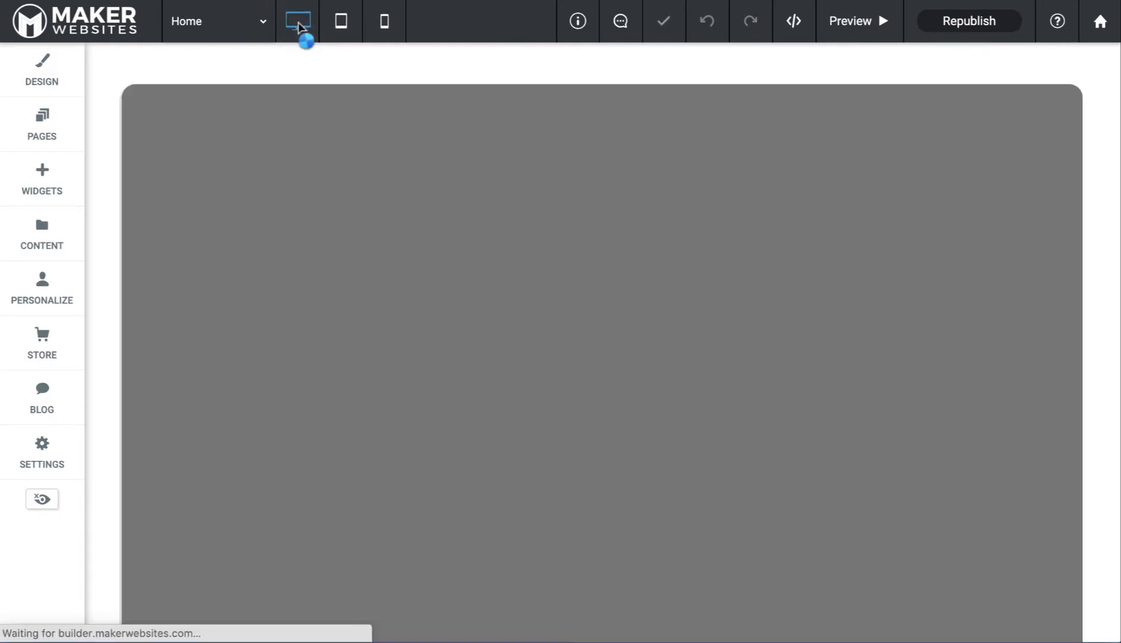
scroll(425, 326, "down", 12)
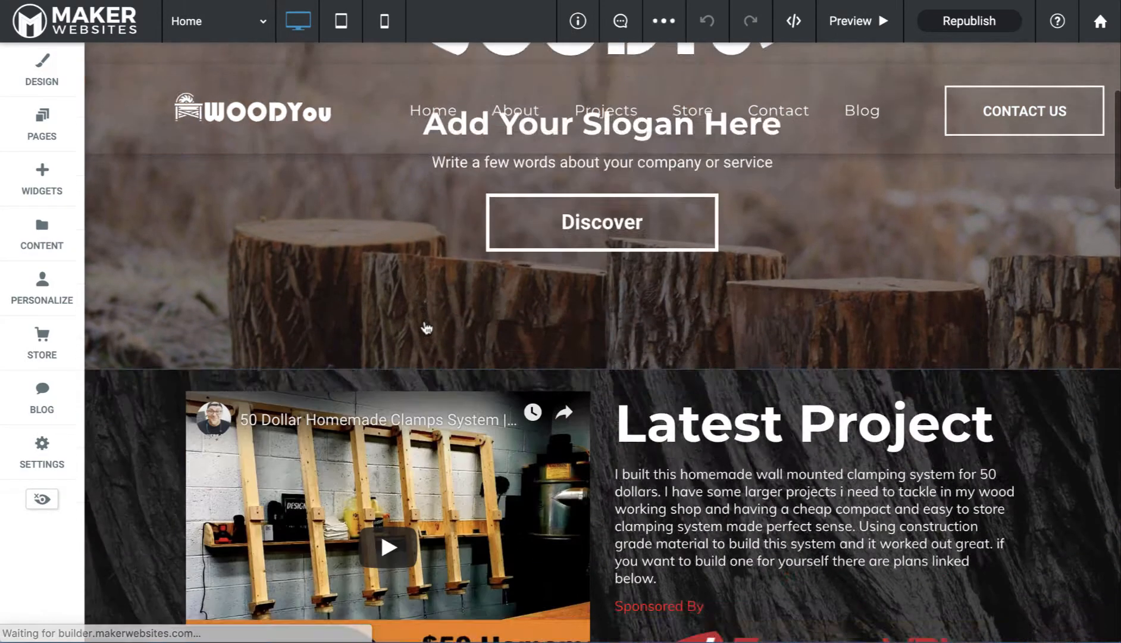
scroll(425, 326, "up", 5)
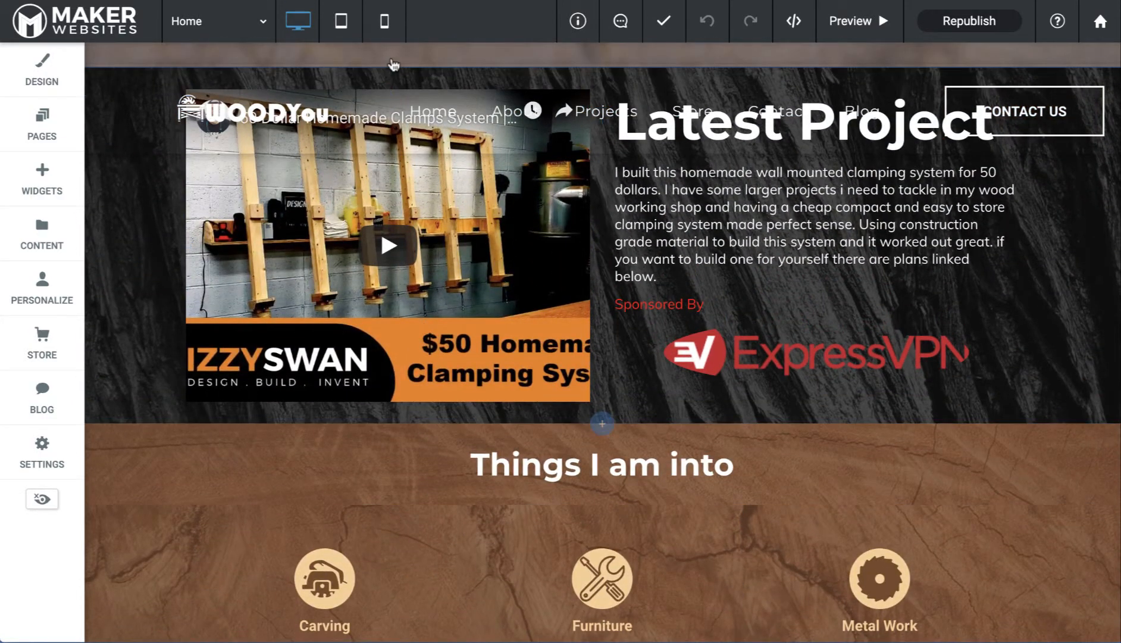
left_click(384, 21)
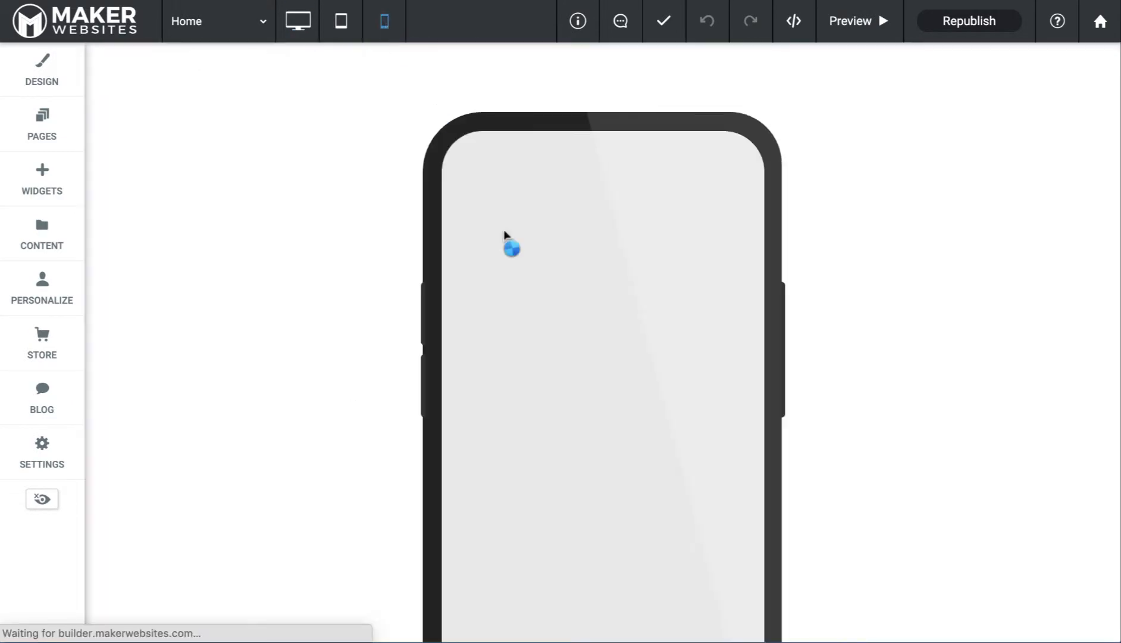
scroll(595, 398, "down", 12)
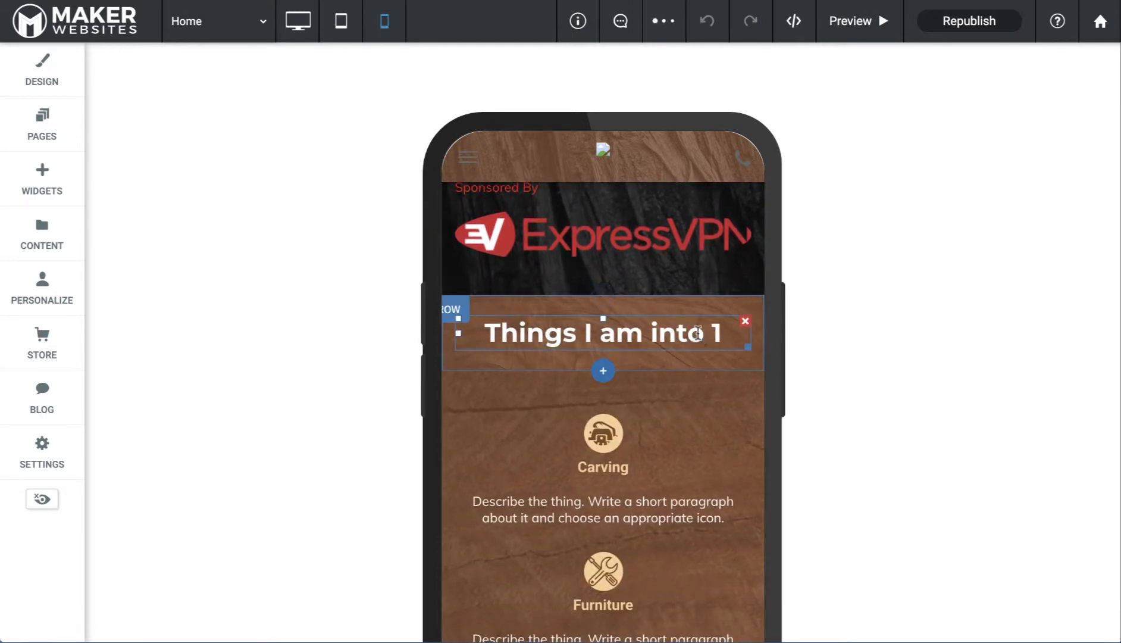
Delete the stray '1' and trailing space, and make 'Things I am into' an H3 heading
double_click(698, 333)
key("BackSpace")
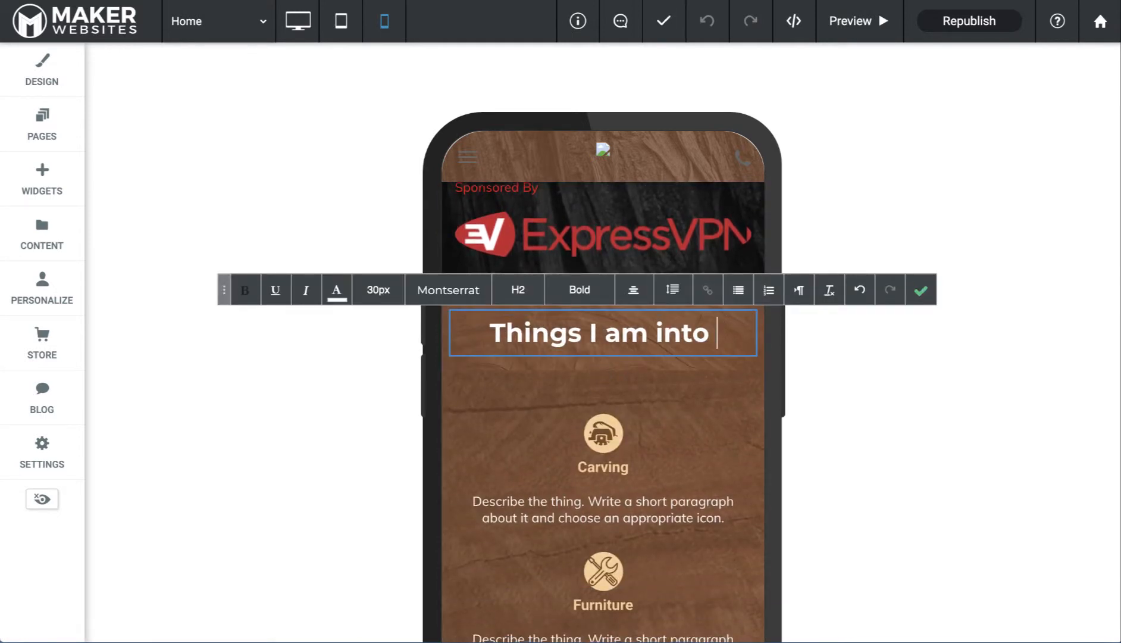
key("BackSpace")
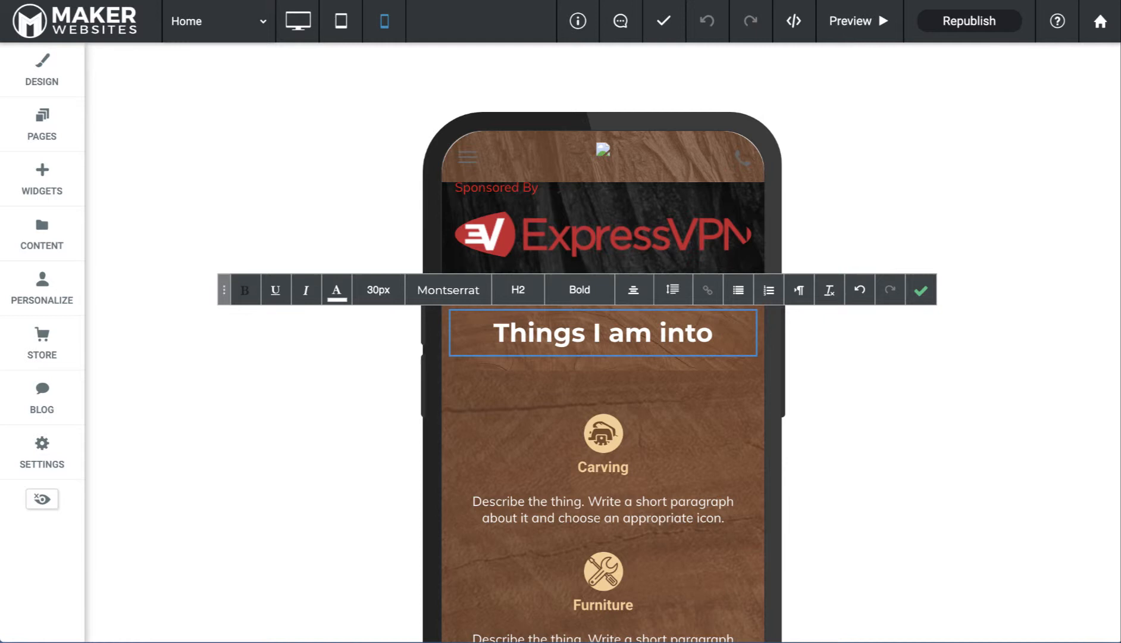
left_click(518, 288)
left_click(519, 379)
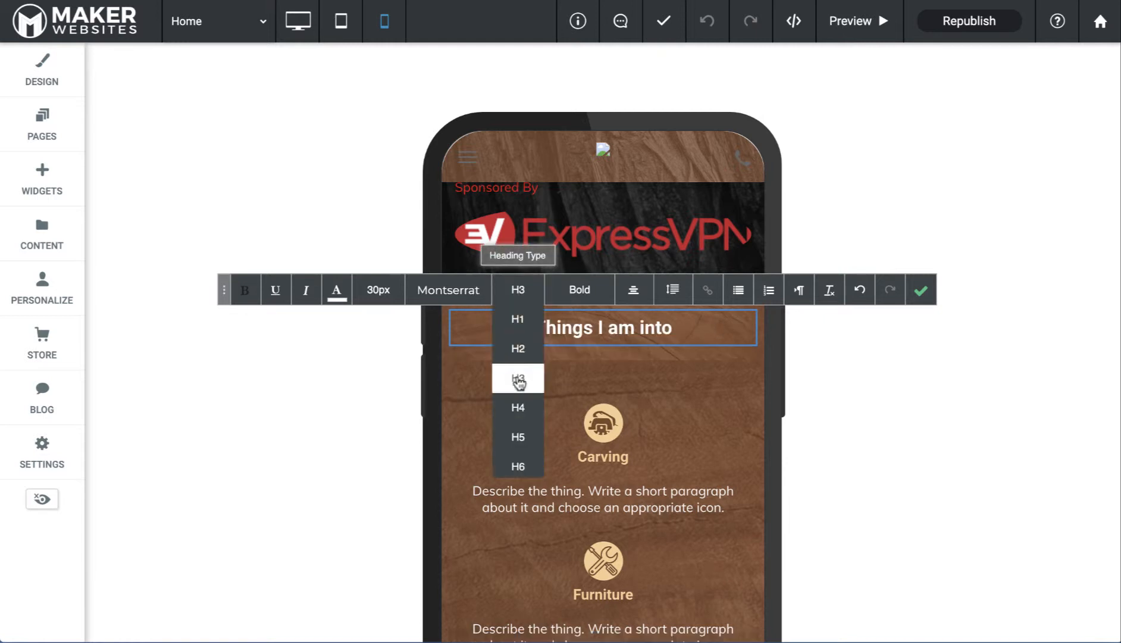
left_click(921, 291)
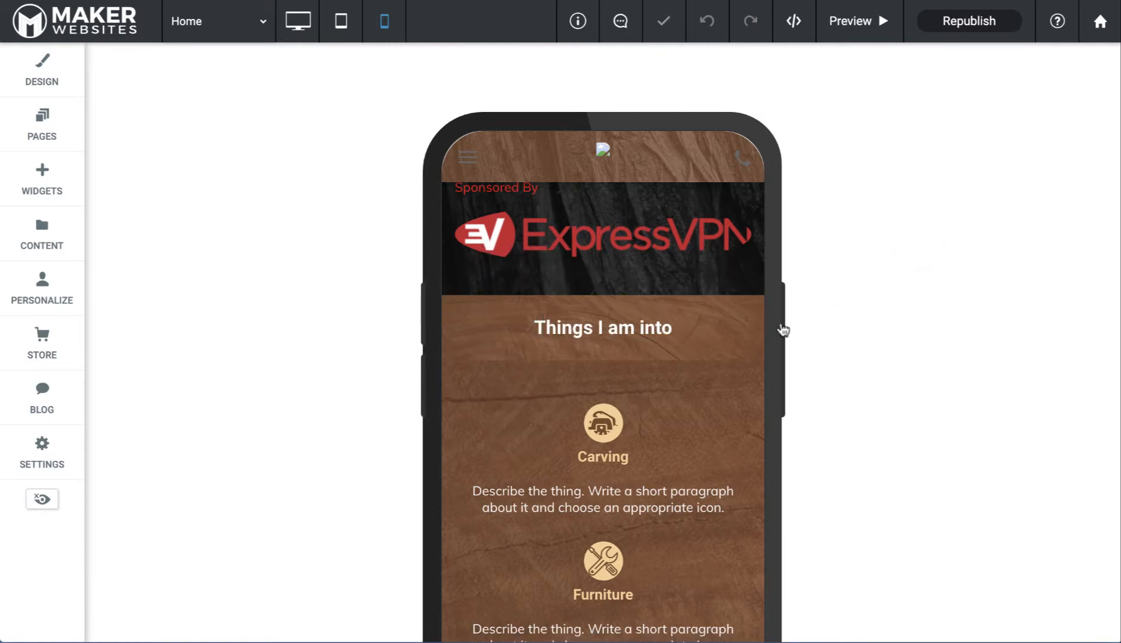
scroll(687, 472, "down", 8)
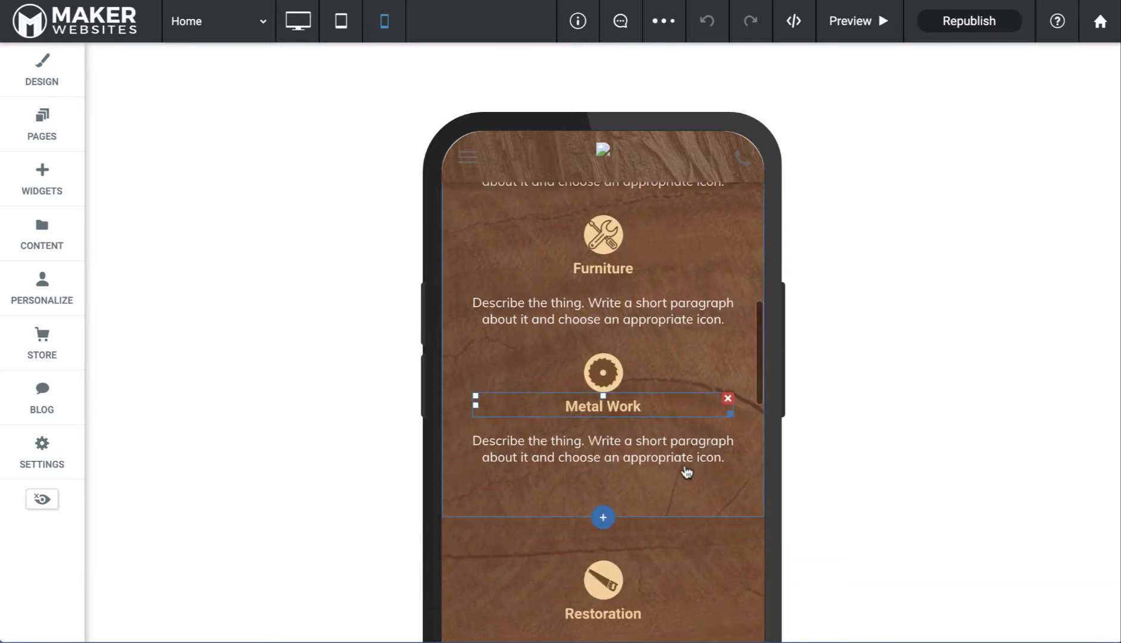
Copy the WOODYou footer row and paste a duplicate of it
scroll(688, 472, "down", 12)
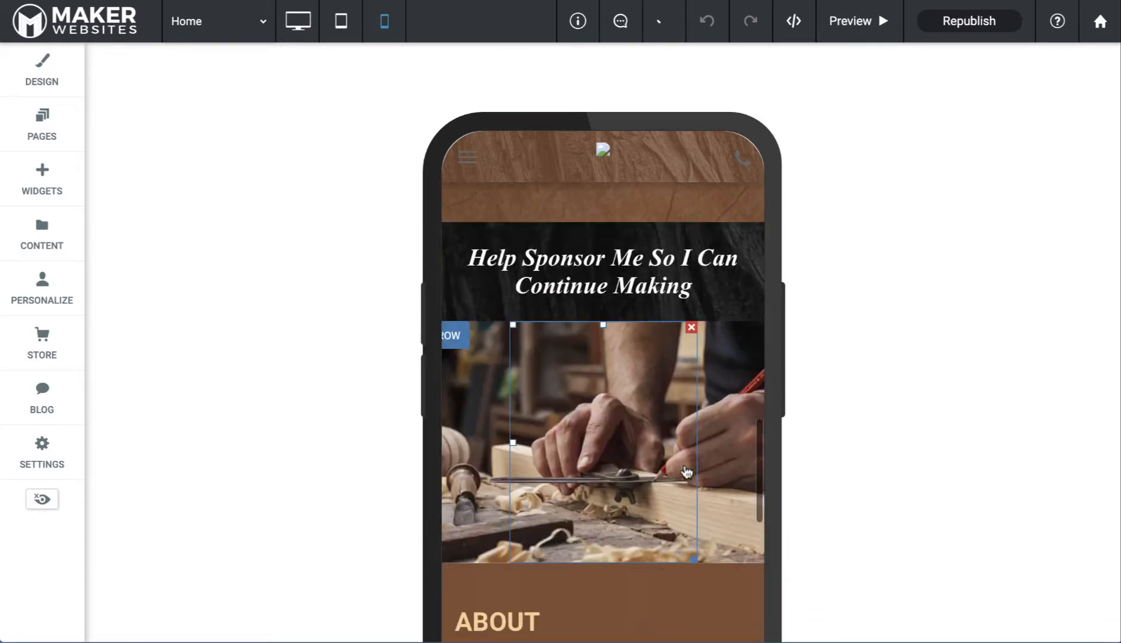
scroll(687, 472, "down", 5)
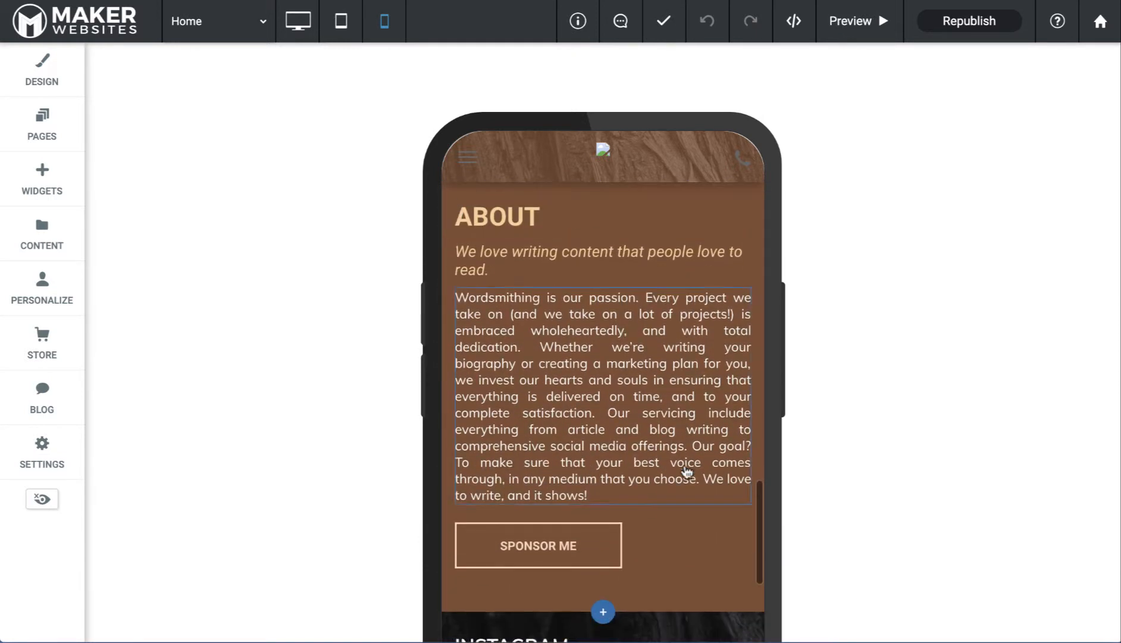
scroll(688, 472, "down", 10)
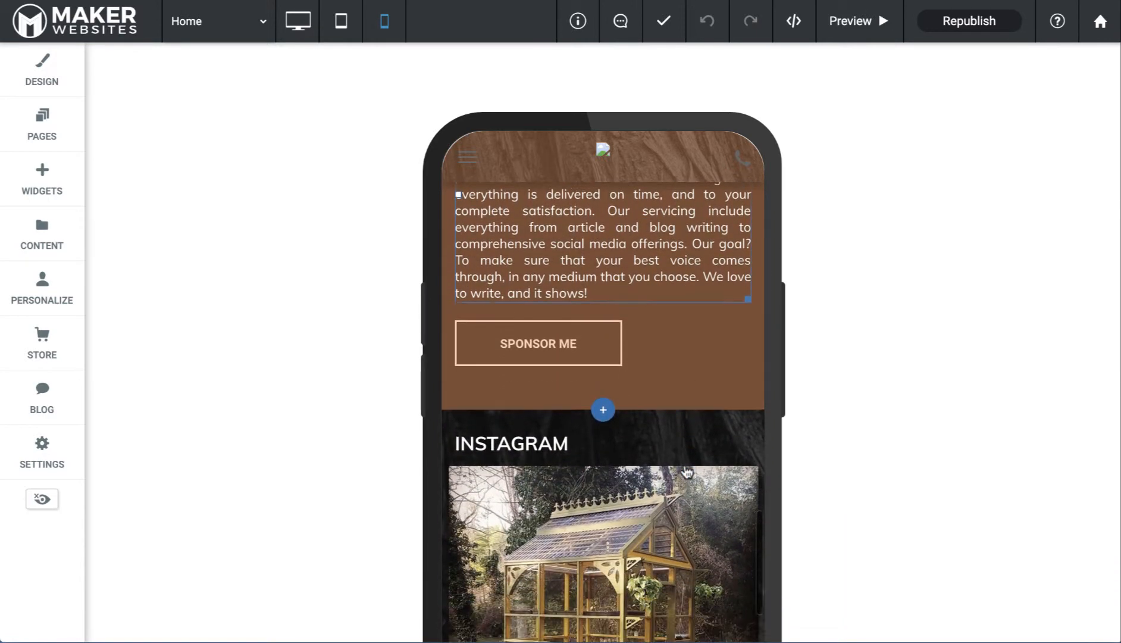
scroll(687, 472, "down", 10)
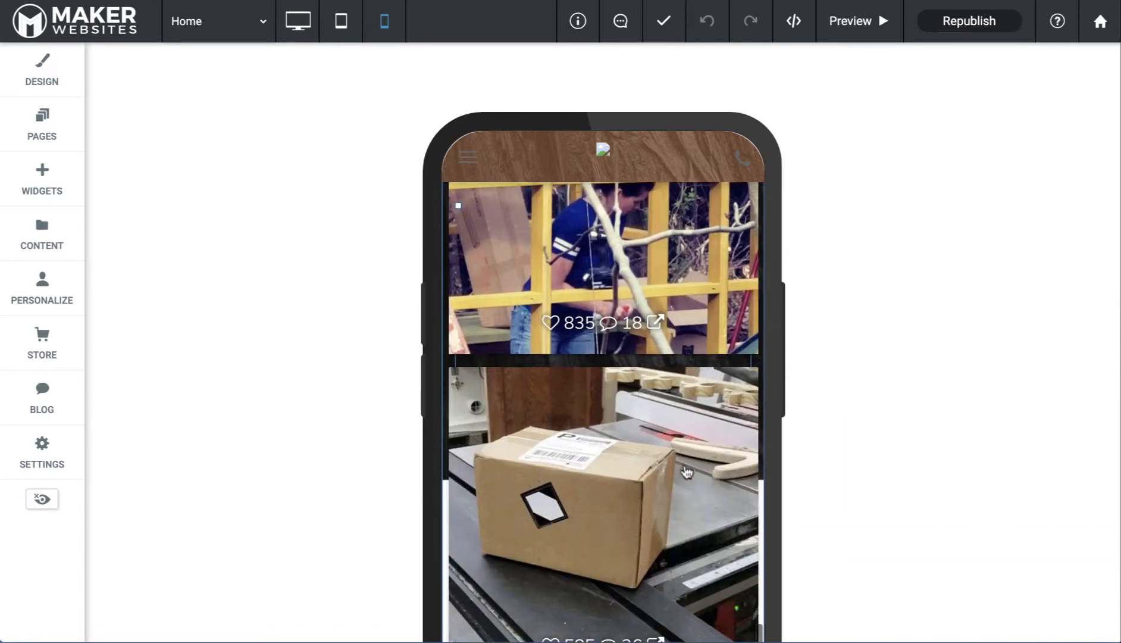
scroll(688, 472, "down", 5)
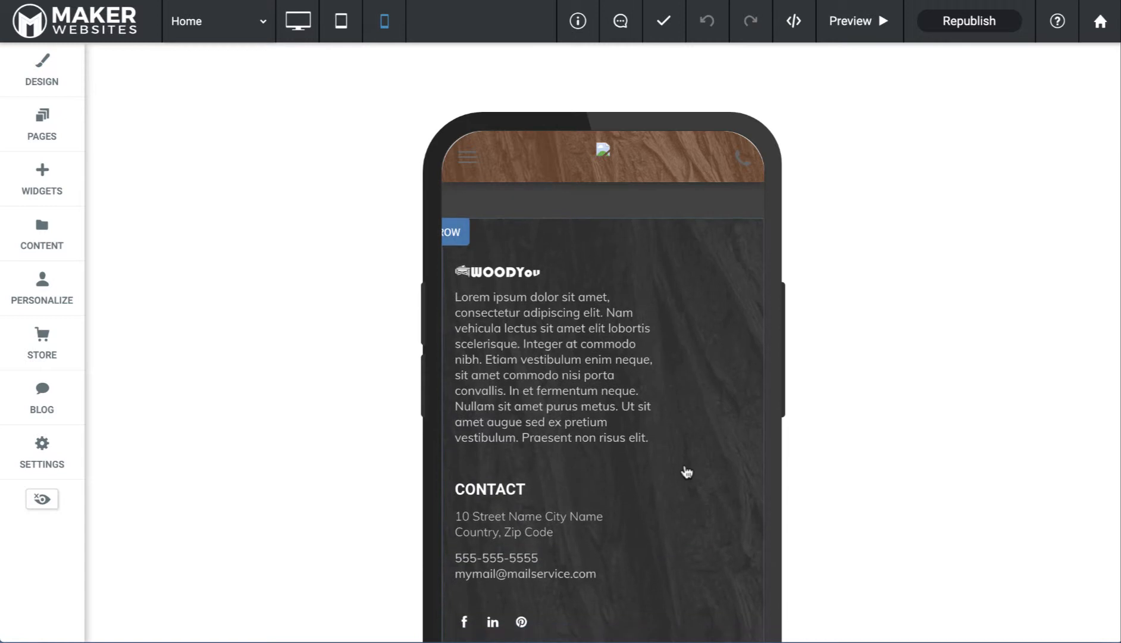
scroll(687, 472, "up", 3)
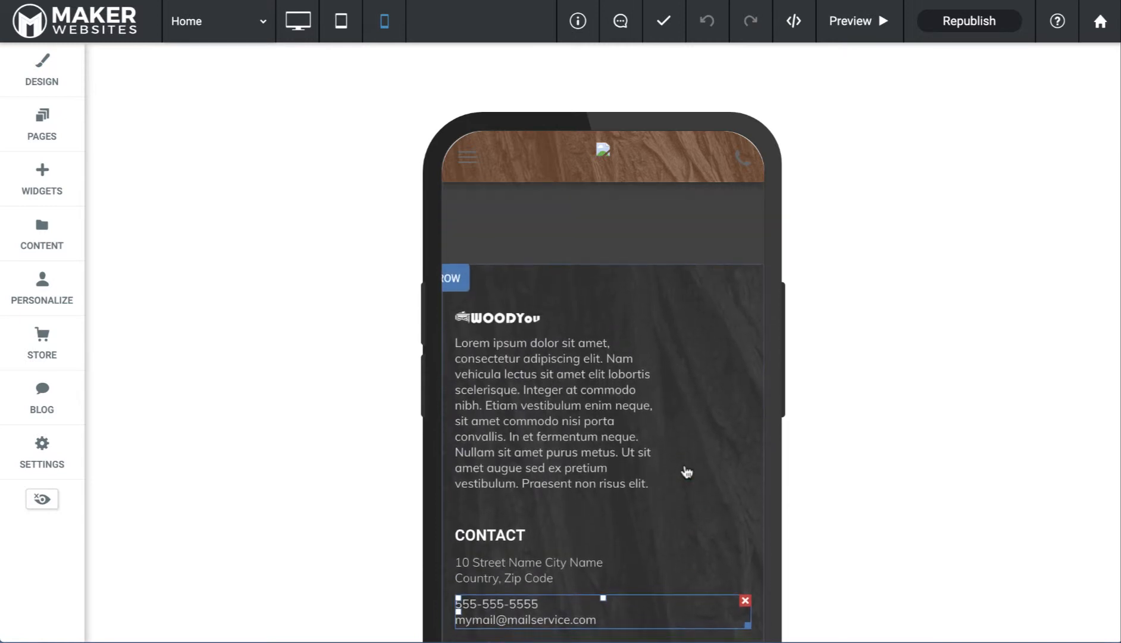
left_click(457, 283)
left_click(454, 405)
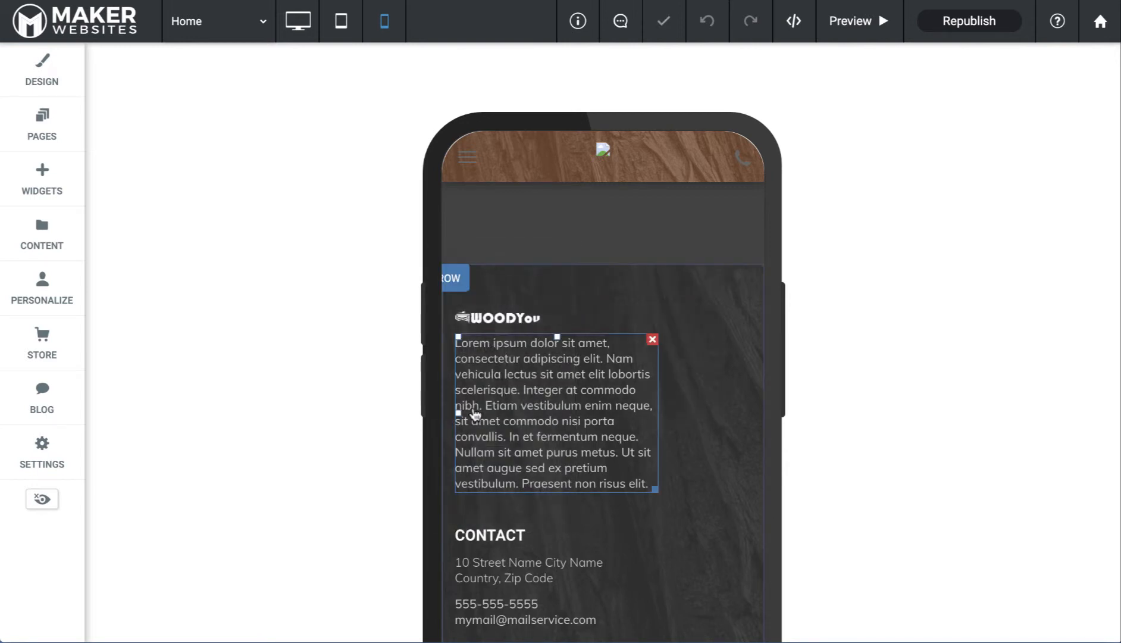
left_click(455, 284)
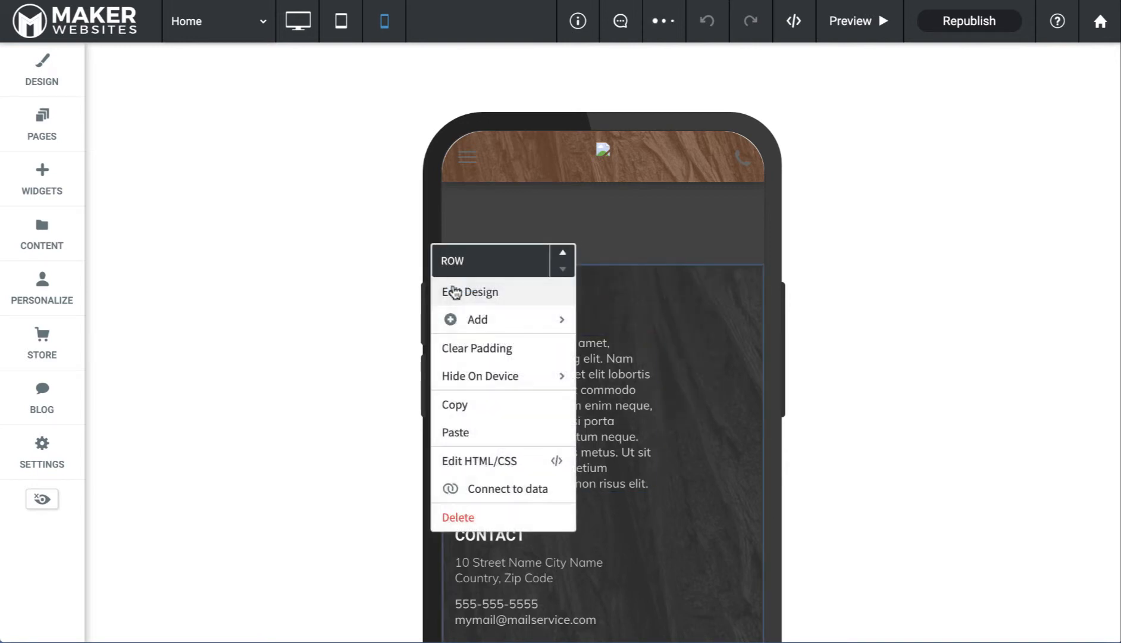
left_click(476, 435)
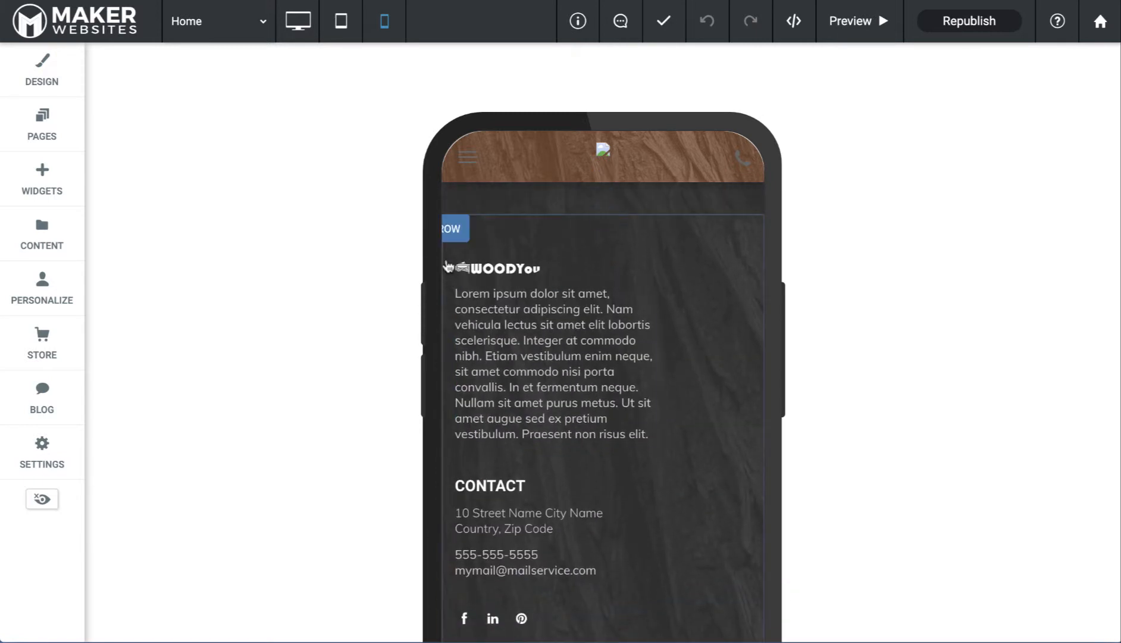
Set each footer copy to hide on a different device type, one on tablets
left_click(457, 231)
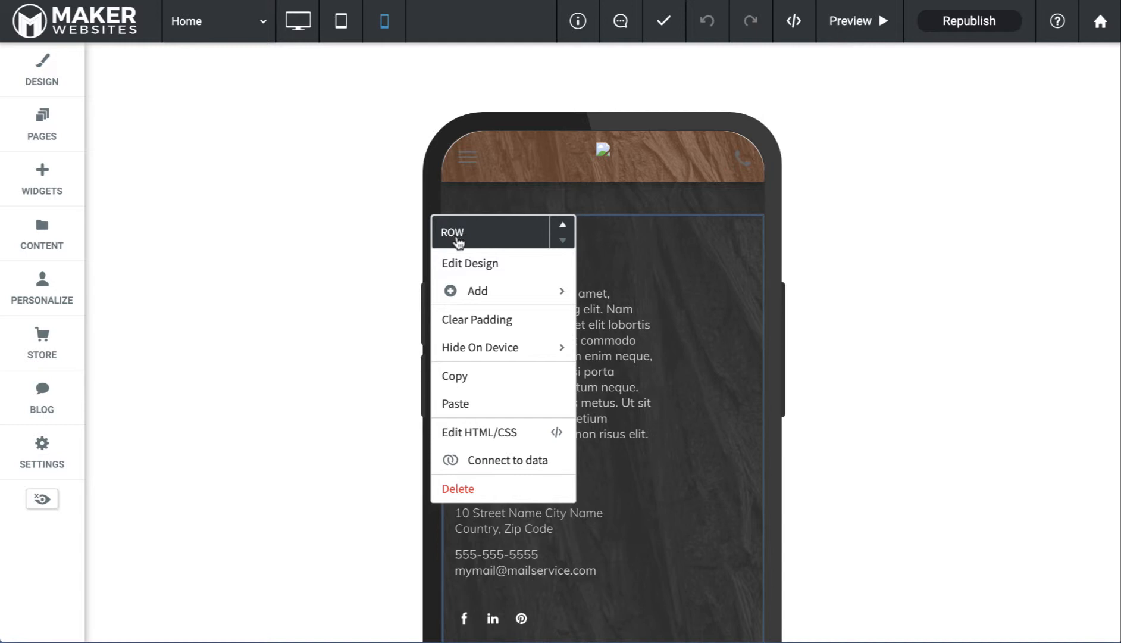
mouse_move(483, 350)
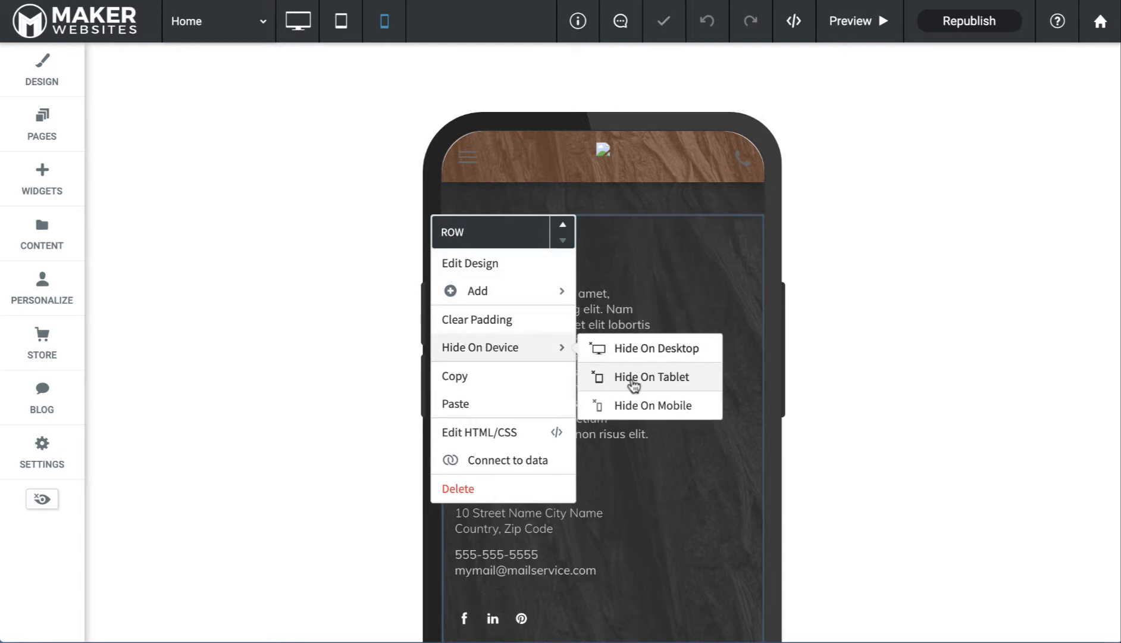
left_click(645, 267)
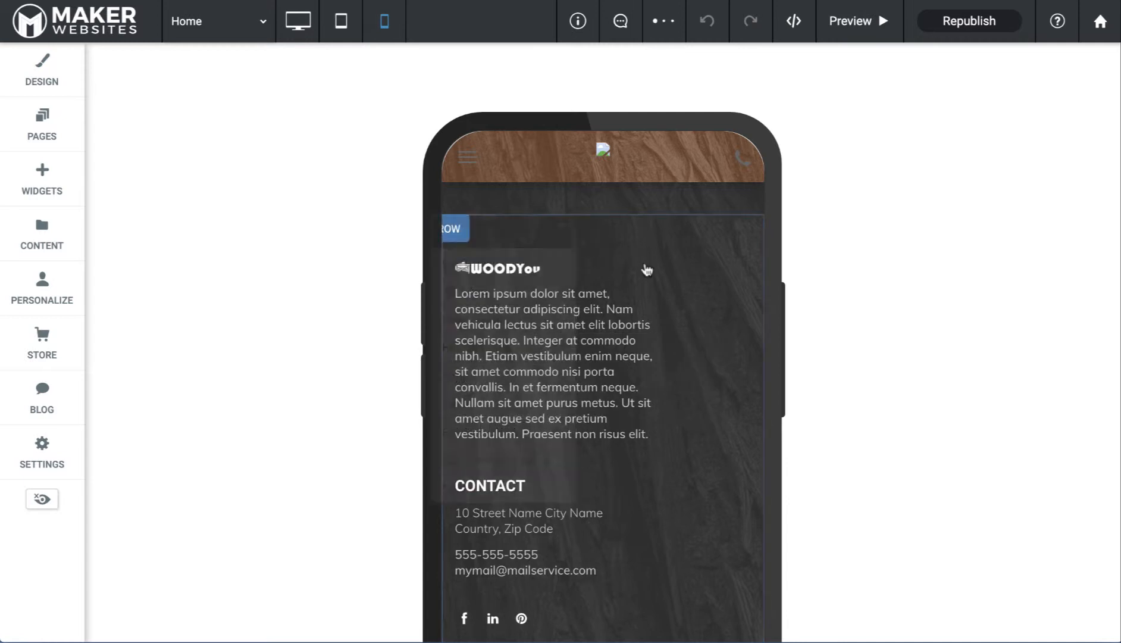
scroll(646, 267, "up", 6)
scroll(646, 268, "up", 8)
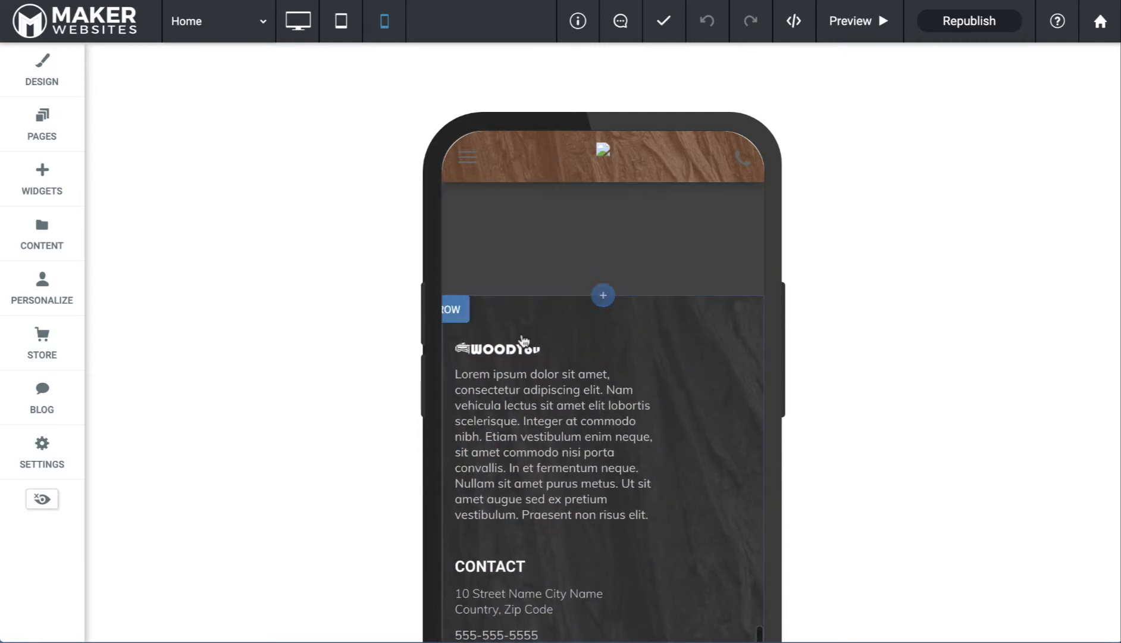
left_click(454, 317)
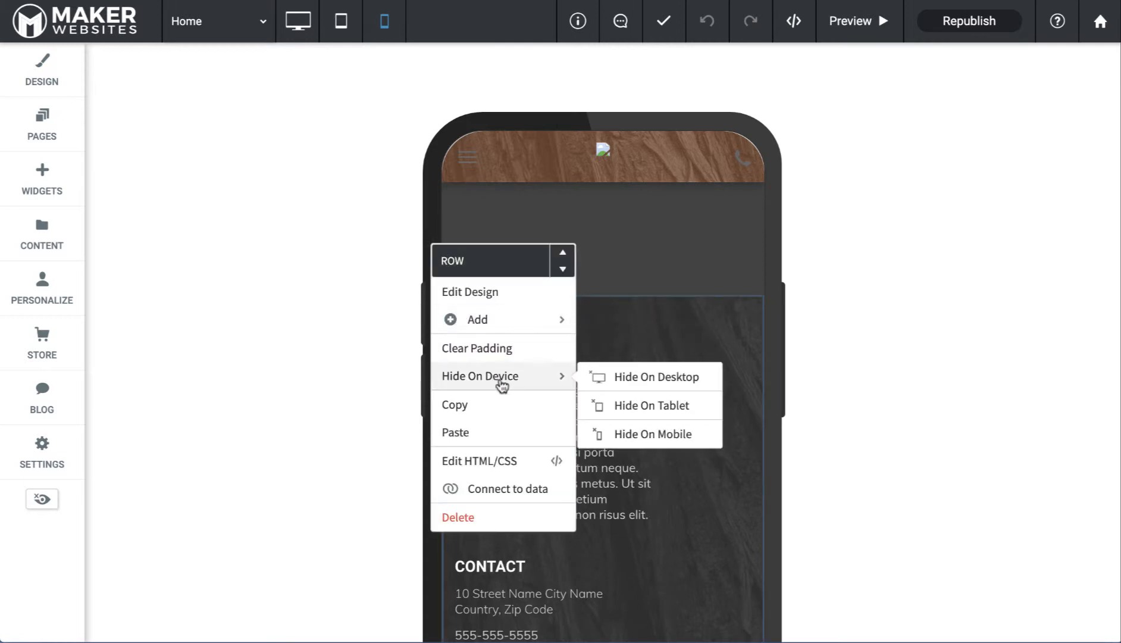
mouse_move(554, 377)
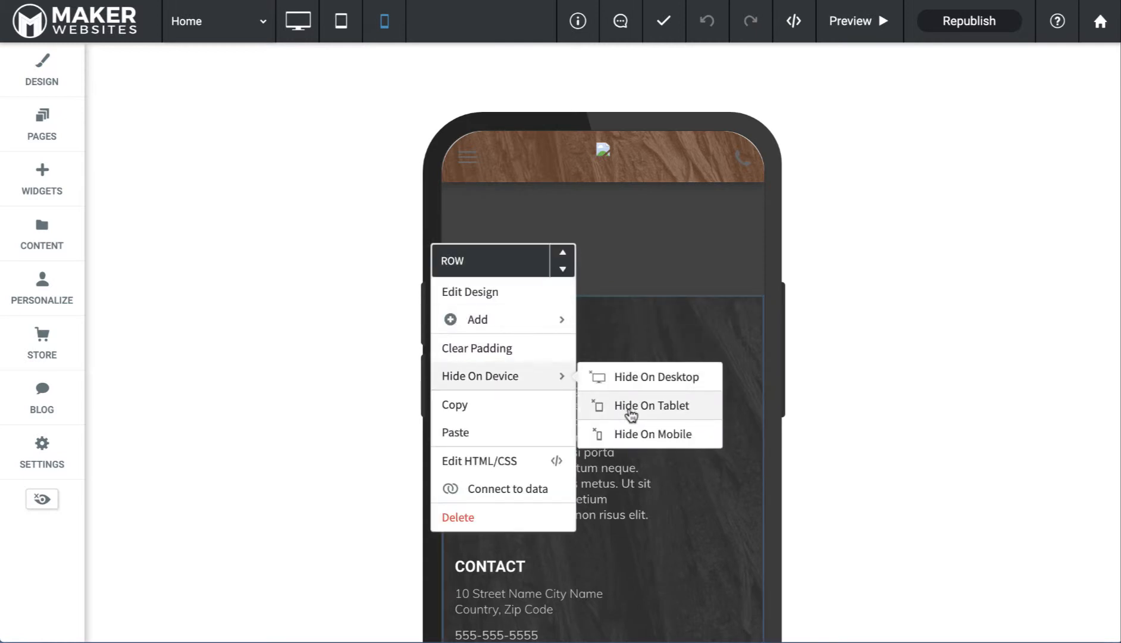
left_click(633, 435)
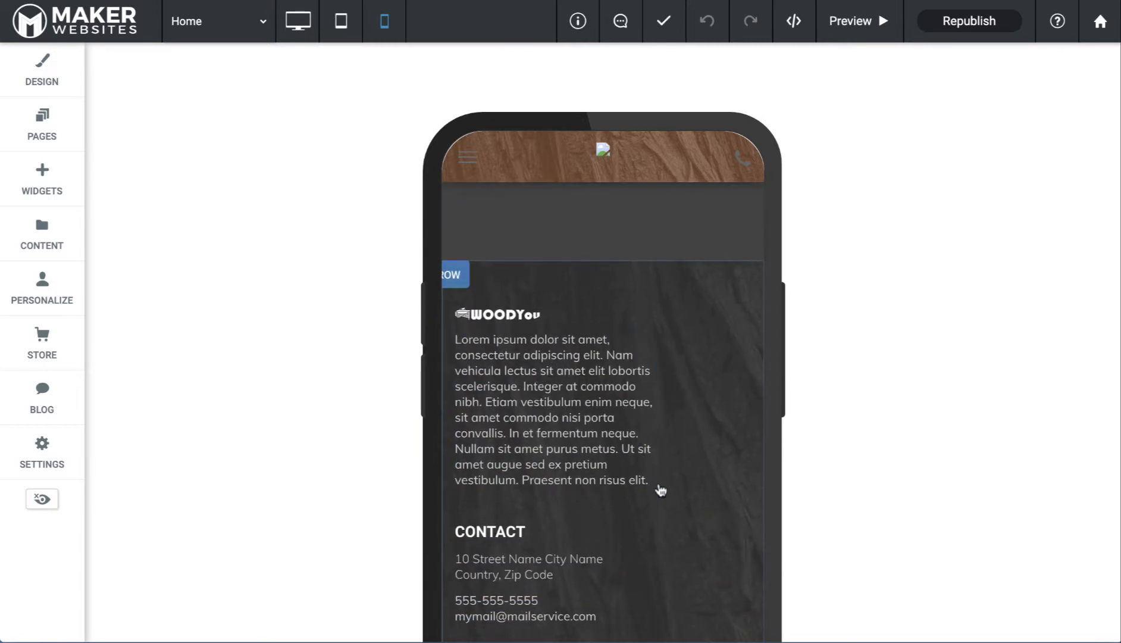
Widen the WOODYou description paragraph to the full column width, then preview on tablet
left_click_drag(657, 486, 752, 481)
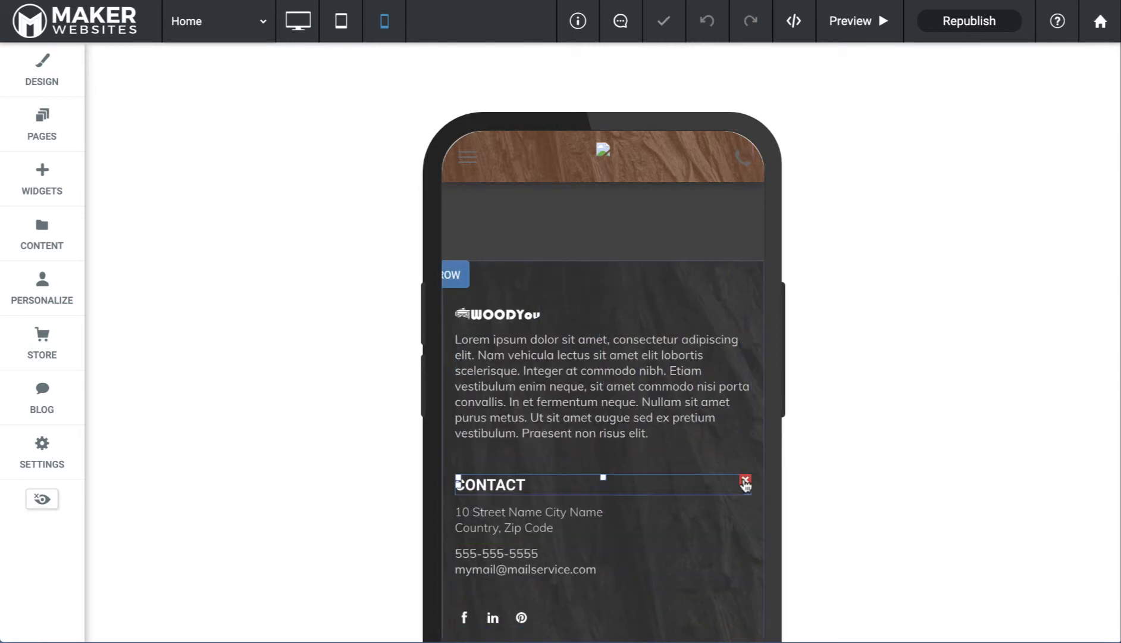
left_click(544, 314)
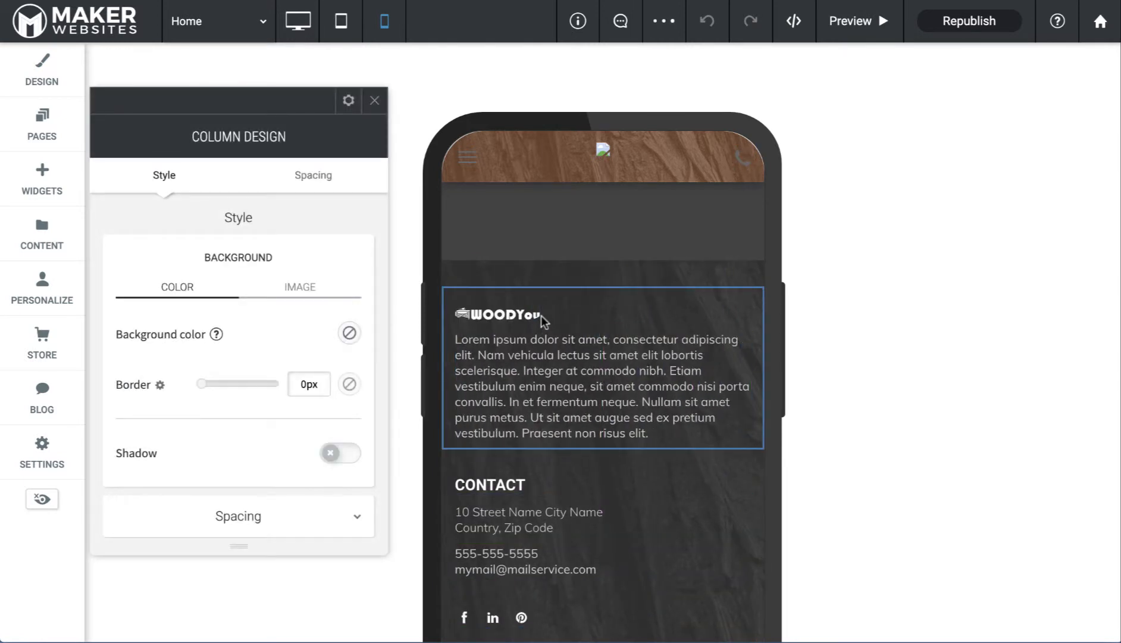
scroll(583, 400, "down", 2)
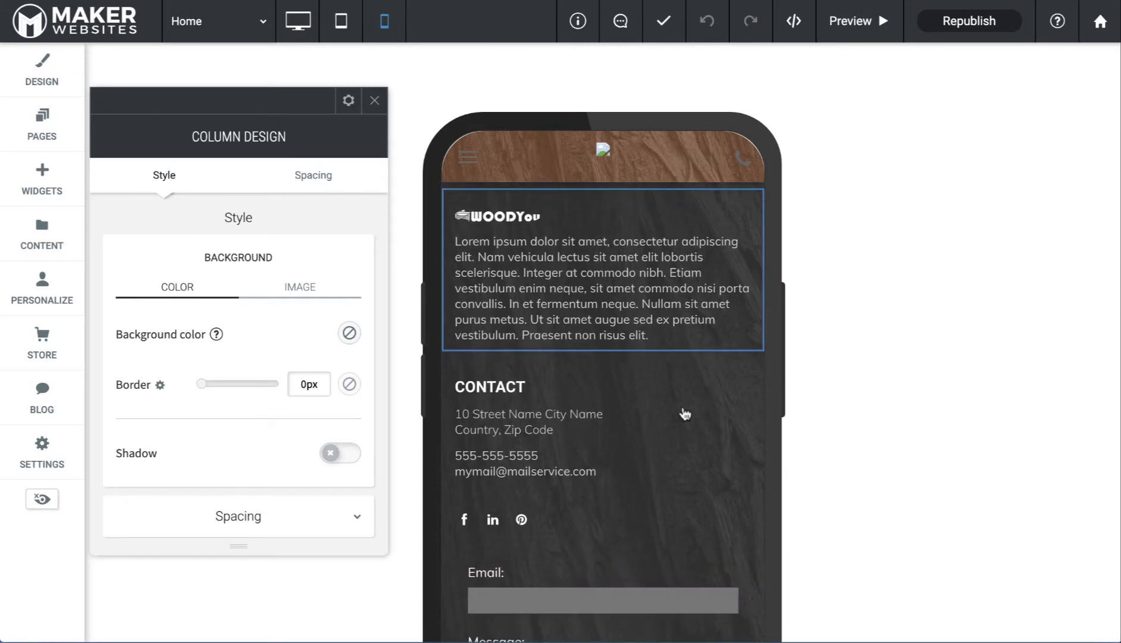
key("Escape")
left_click(341, 21)
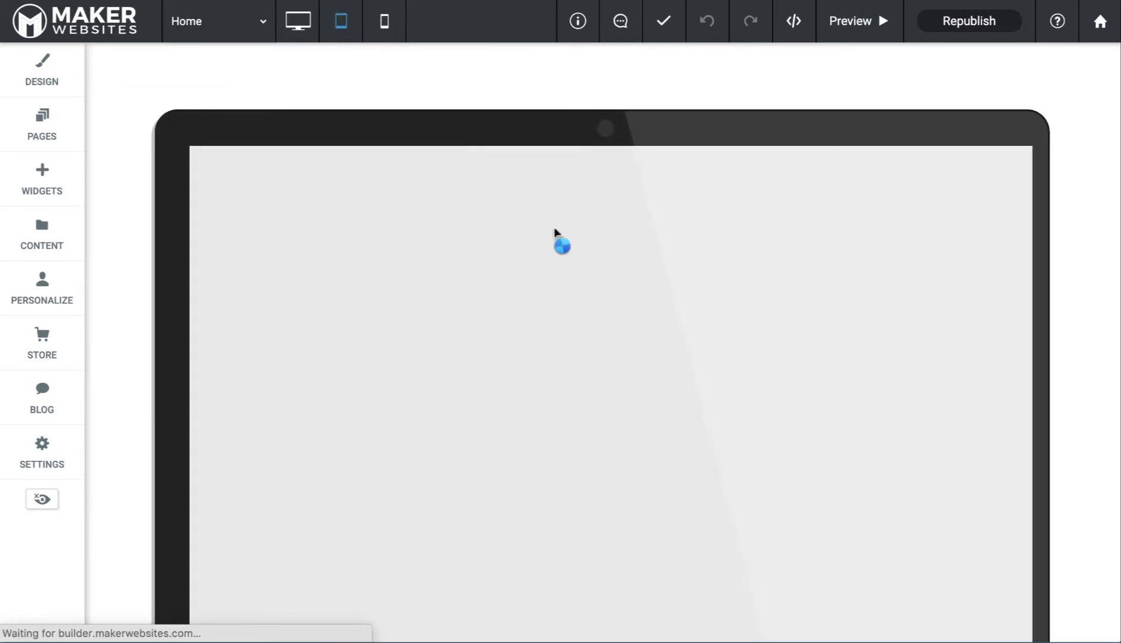
Delete the empty row above the footer in the desktop layout, then return to tablet
scroll(563, 281, "down", 20)
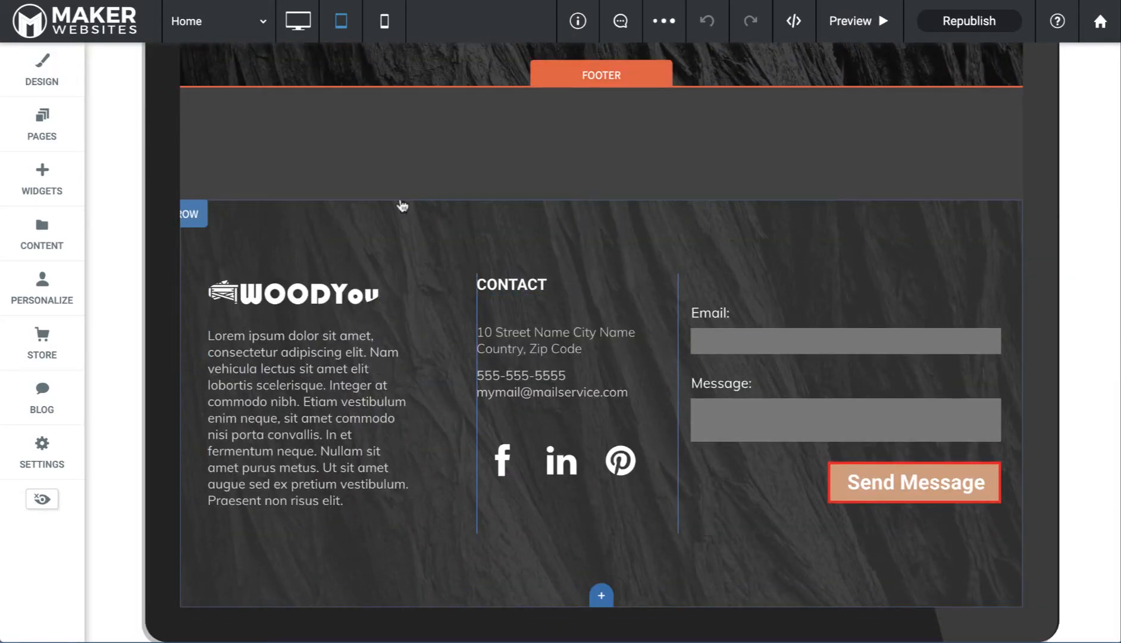
left_click(306, 18)
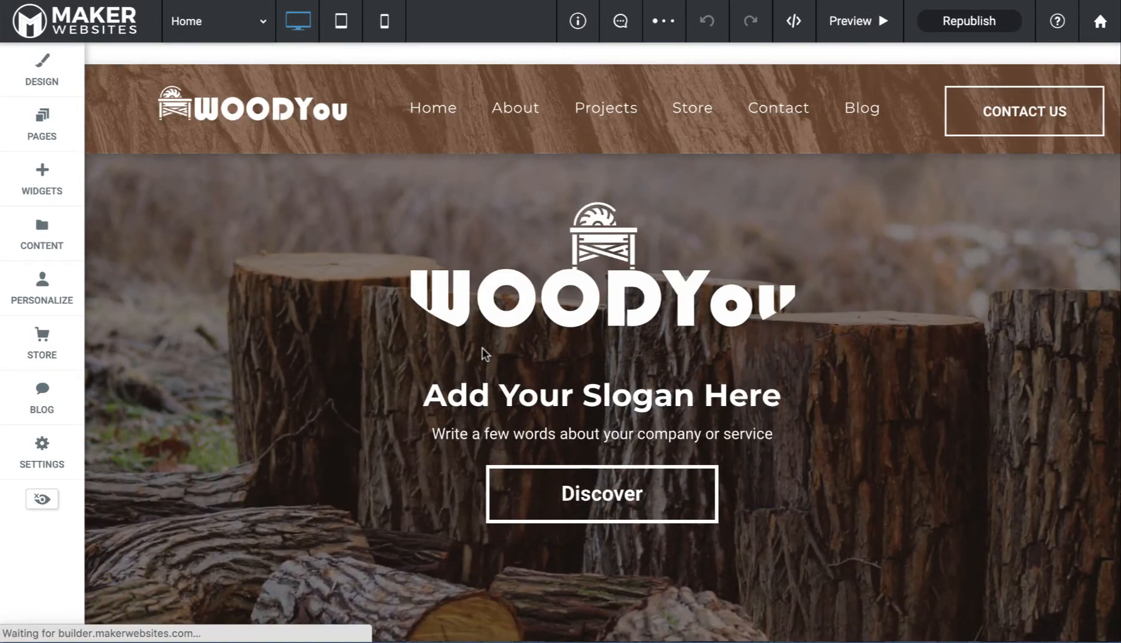
scroll(484, 358, "down", 15)
scroll(485, 356, "down", 5)
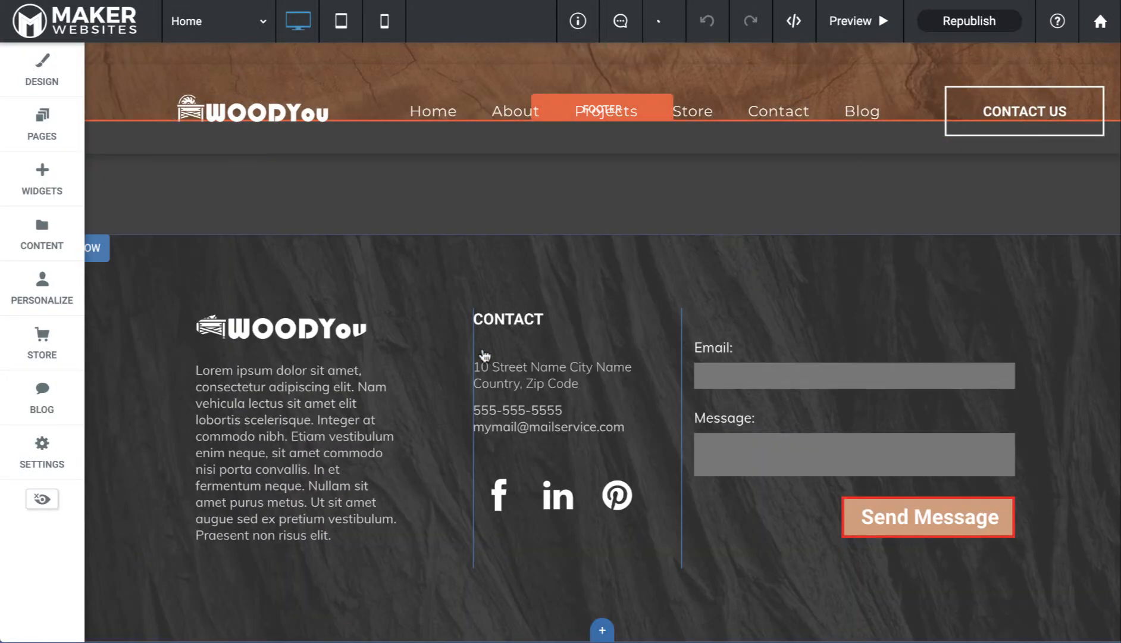
scroll(602, 230, "up", 3)
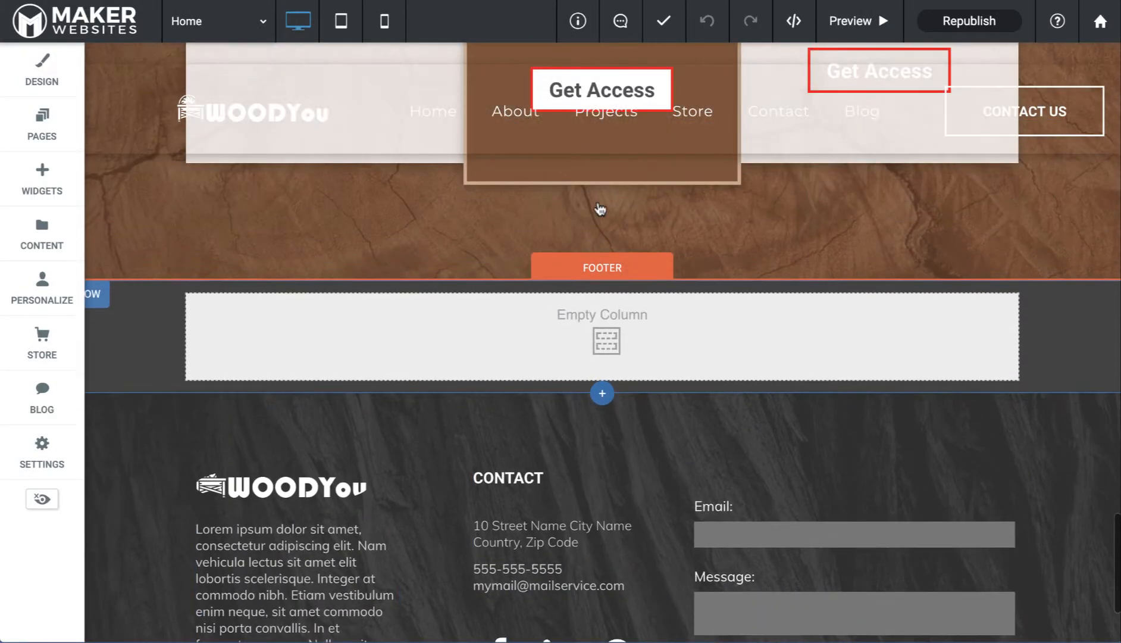
left_click(95, 296)
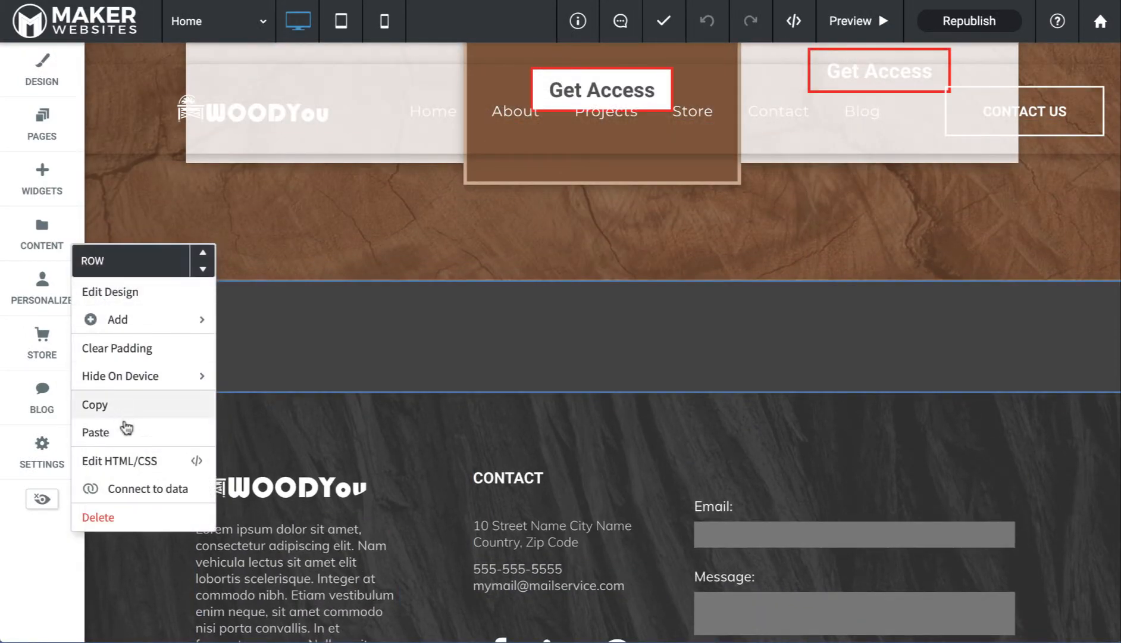
left_click(113, 520)
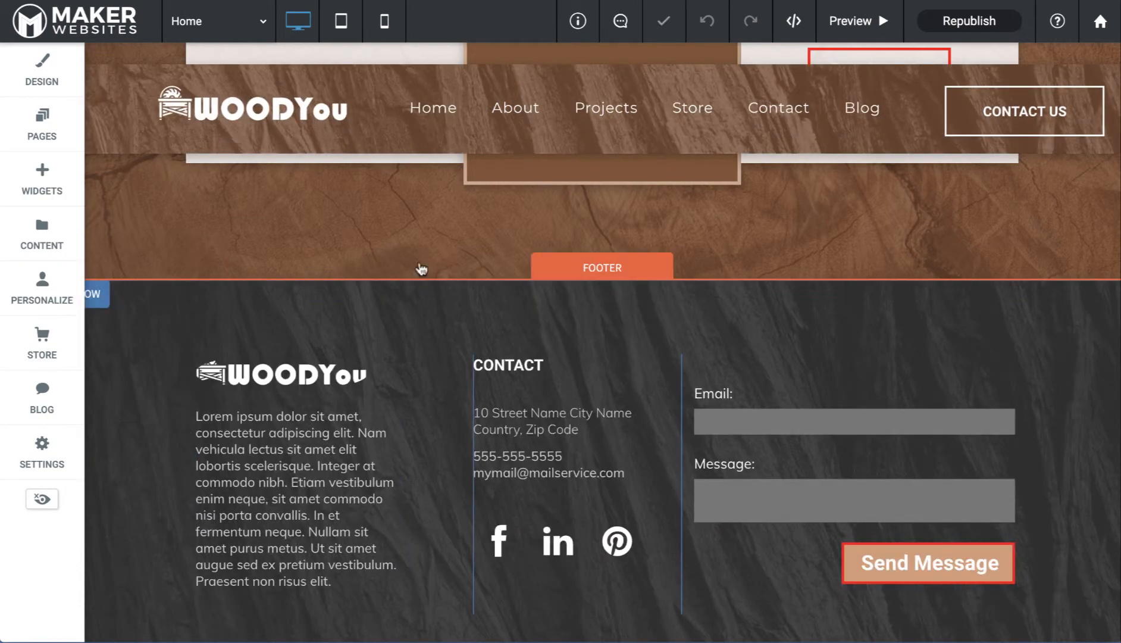
left_click(344, 22)
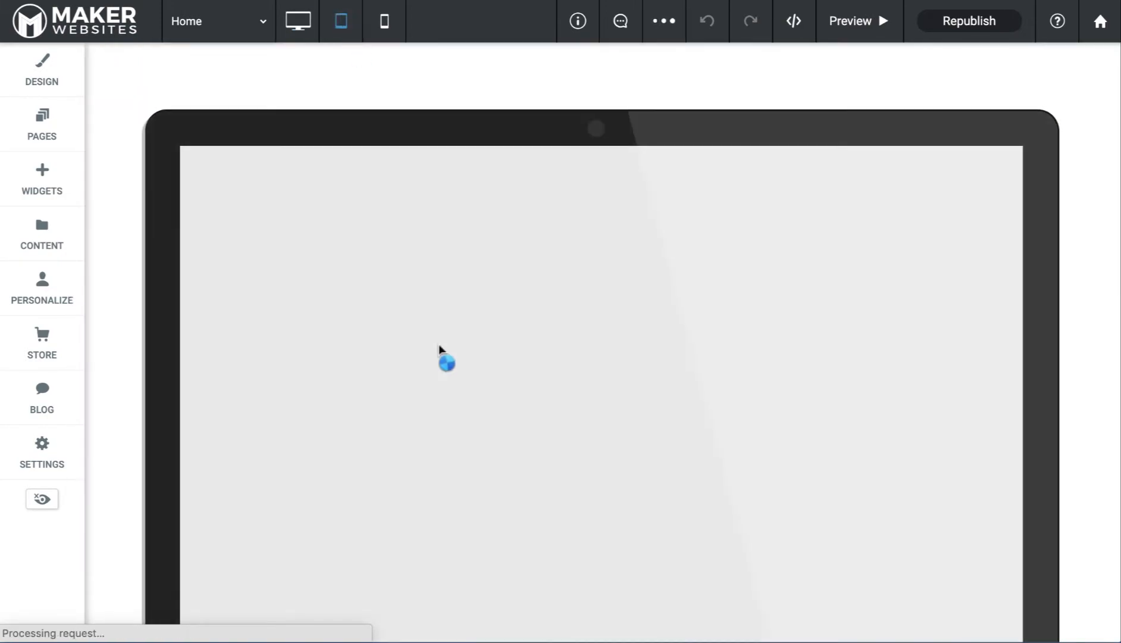
Show the home page in the phone layout and scroll back up to the header
scroll(441, 351, "down", 15)
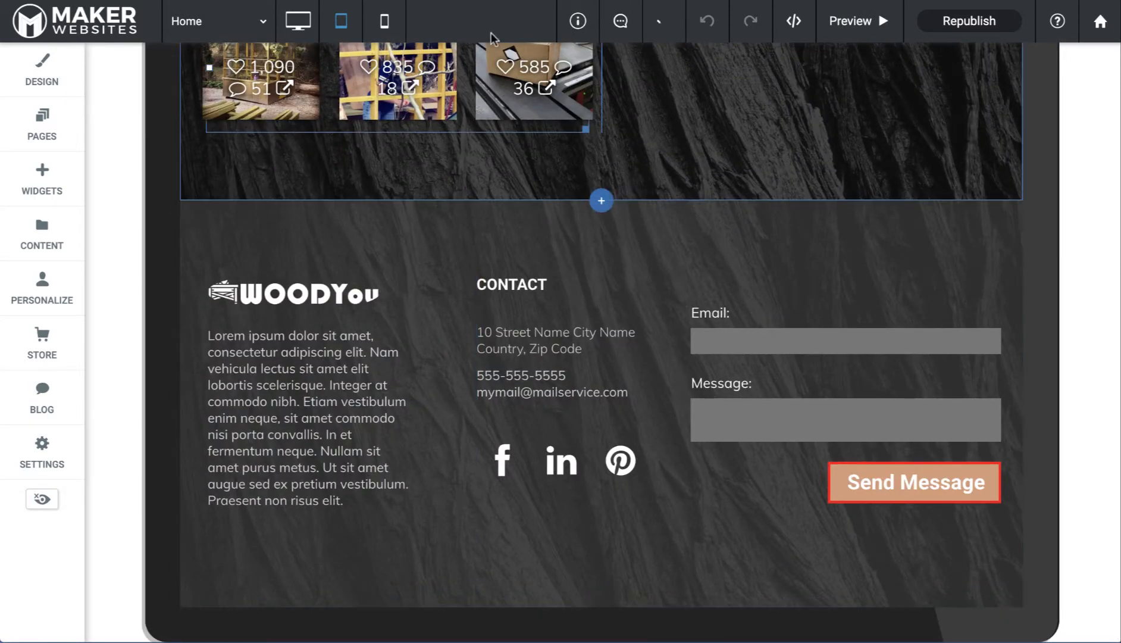
left_click(385, 21)
scroll(545, 329, "down", 15)
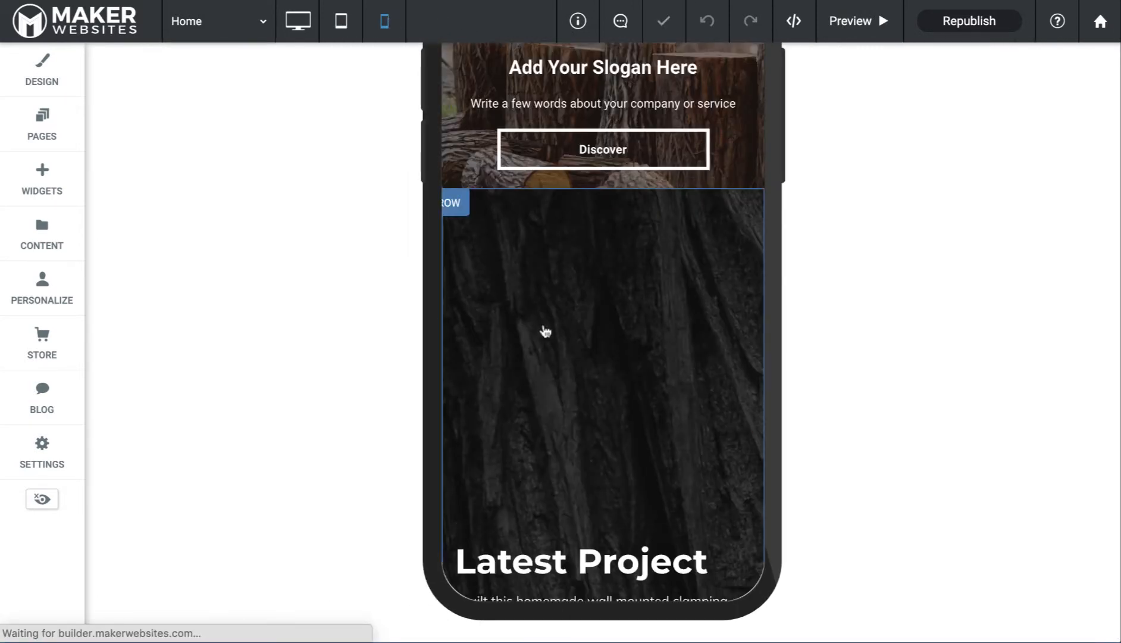
scroll(545, 330, "down", 15)
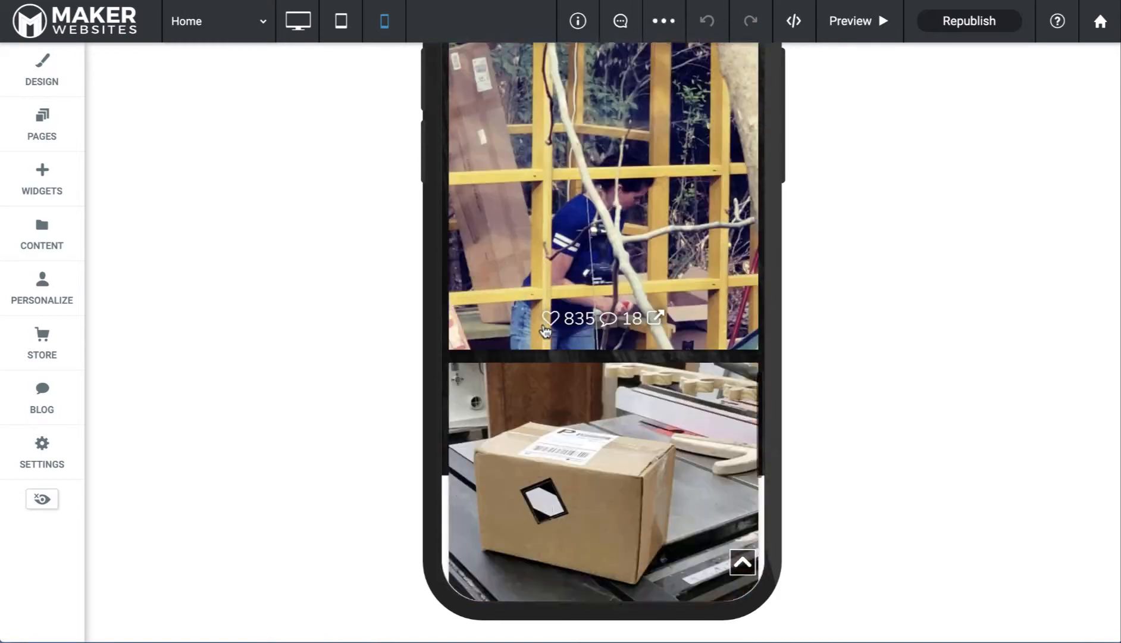
scroll(545, 331, "up", 3)
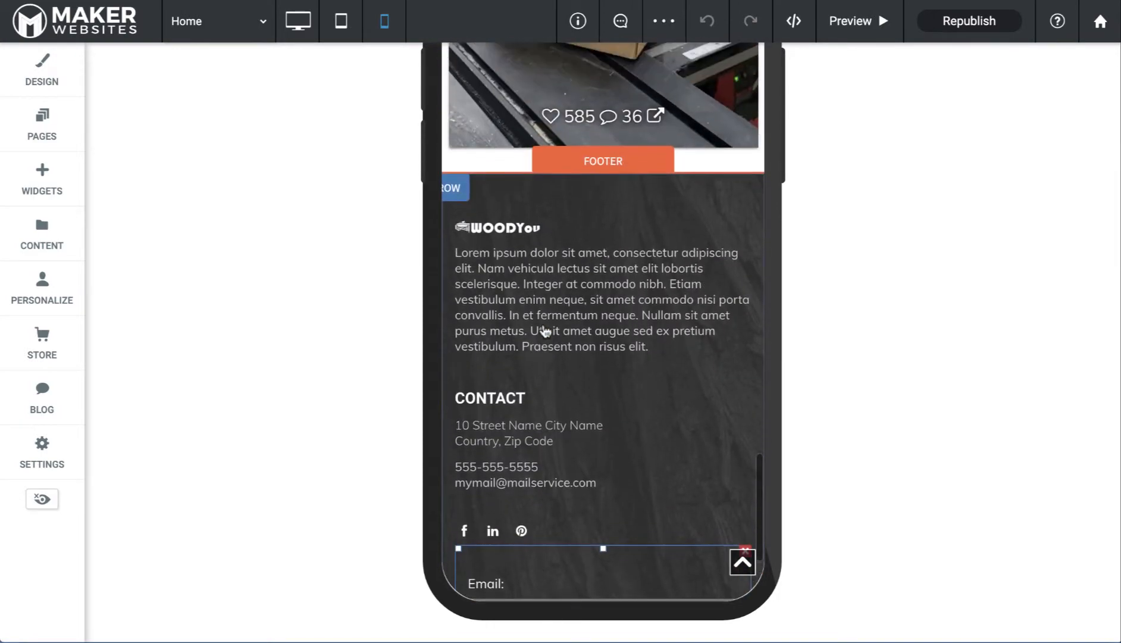
scroll(538, 181, "up", 15)
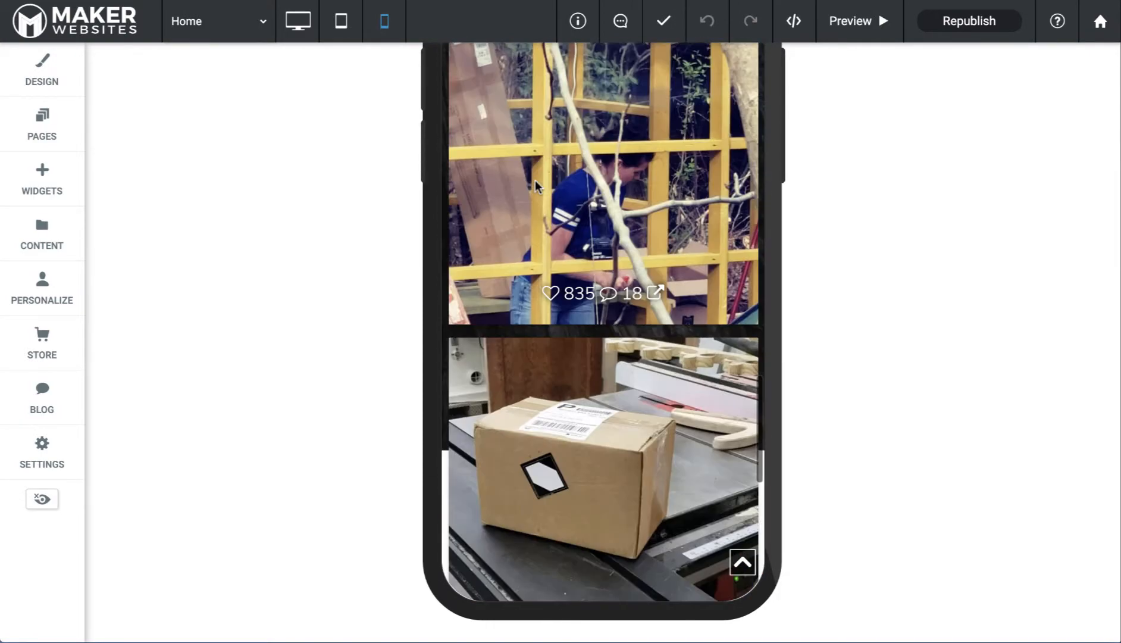
scroll(552, 177, "up", 5)
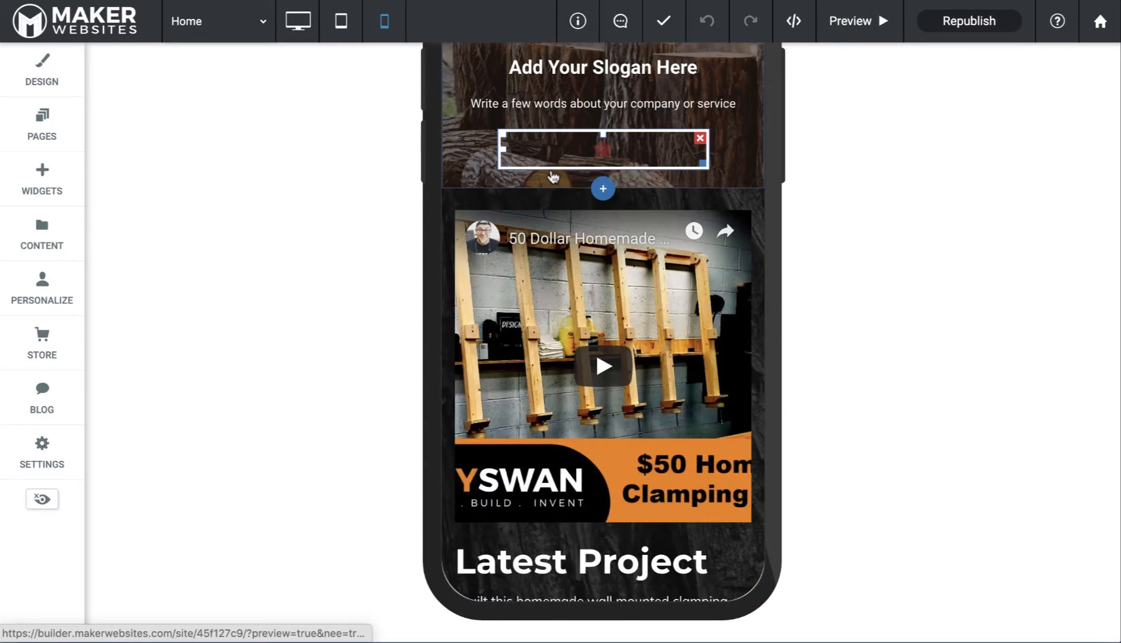
scroll(655, 97, "up", 4)
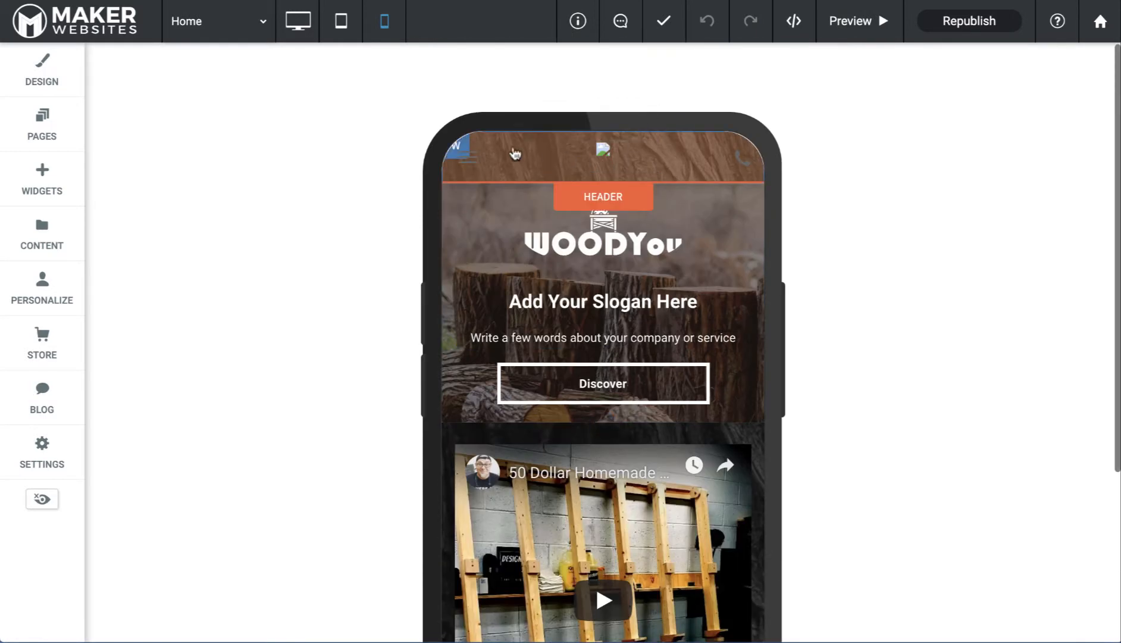
Replace the phone header's broken logo image with LogoWoodYou.png
left_click(610, 161)
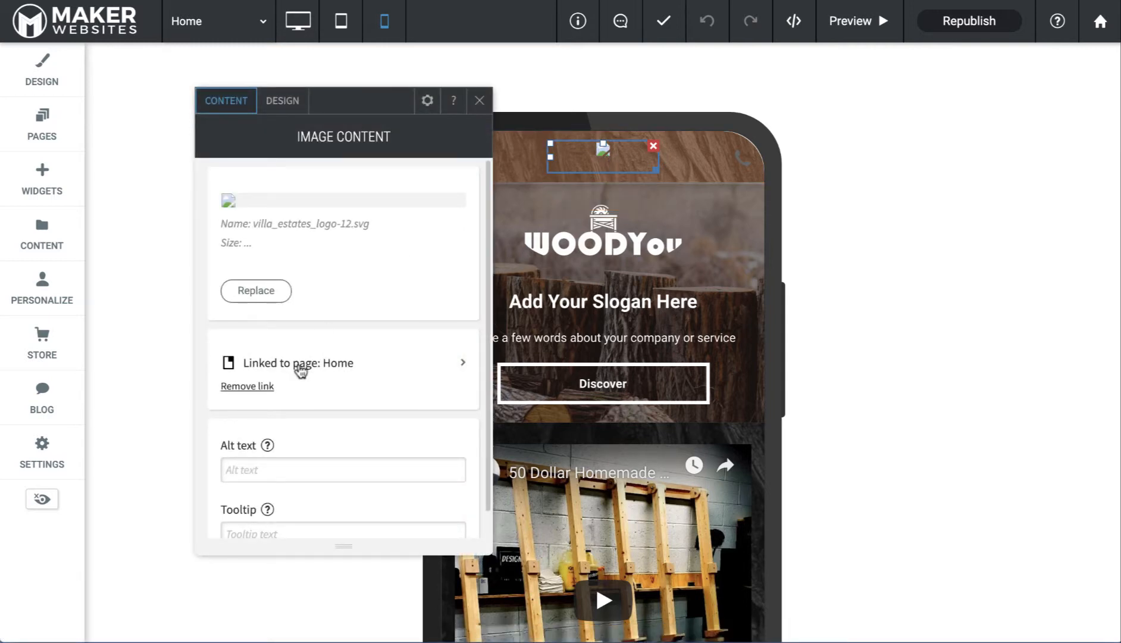
left_click(260, 295)
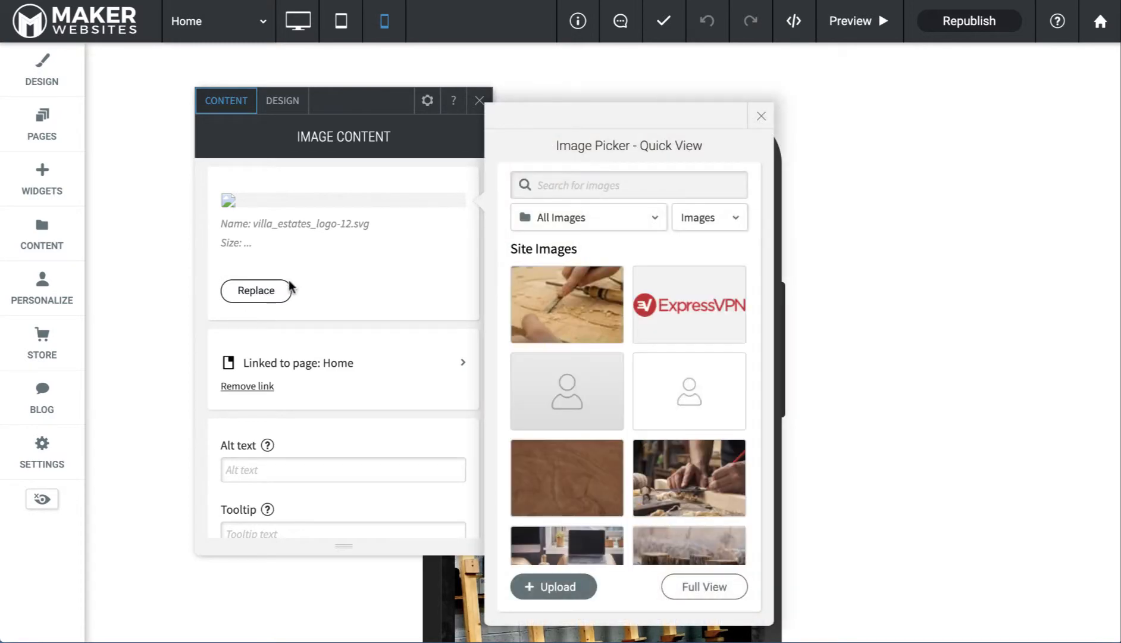
mouse_move(612, 326)
scroll(693, 333, "down", 5)
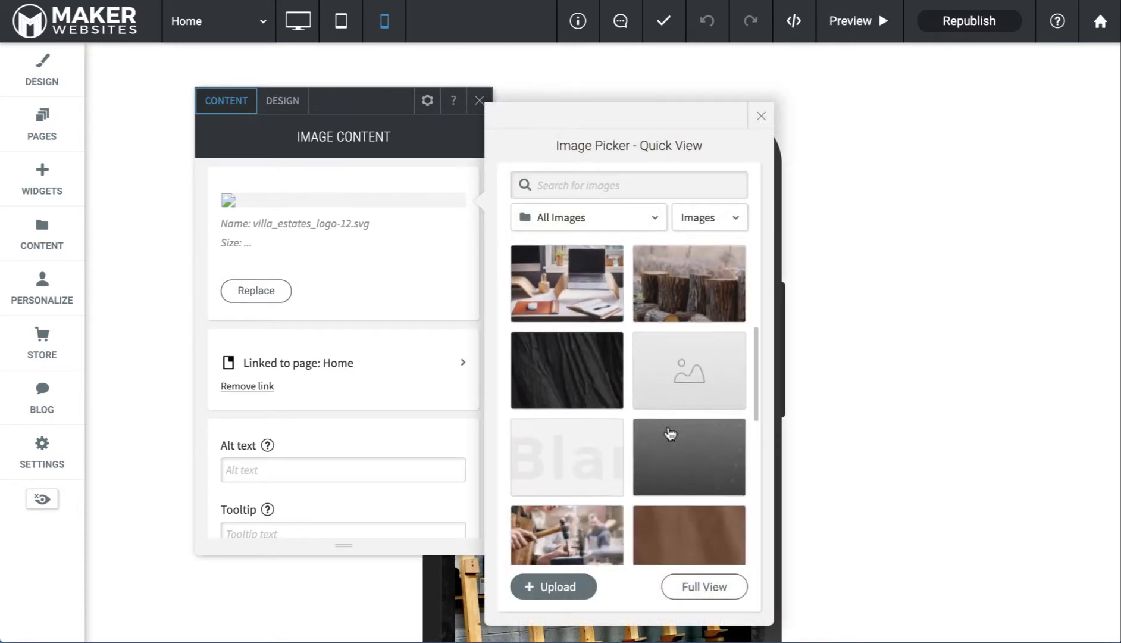
scroll(668, 426, "down", 3)
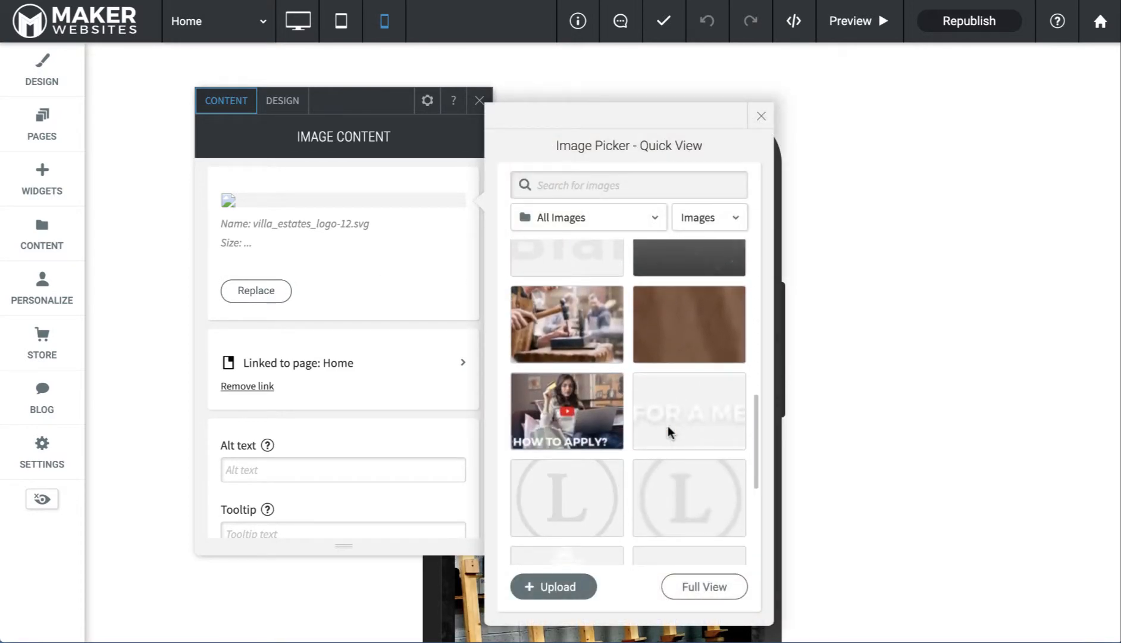
scroll(667, 426, "down", 2)
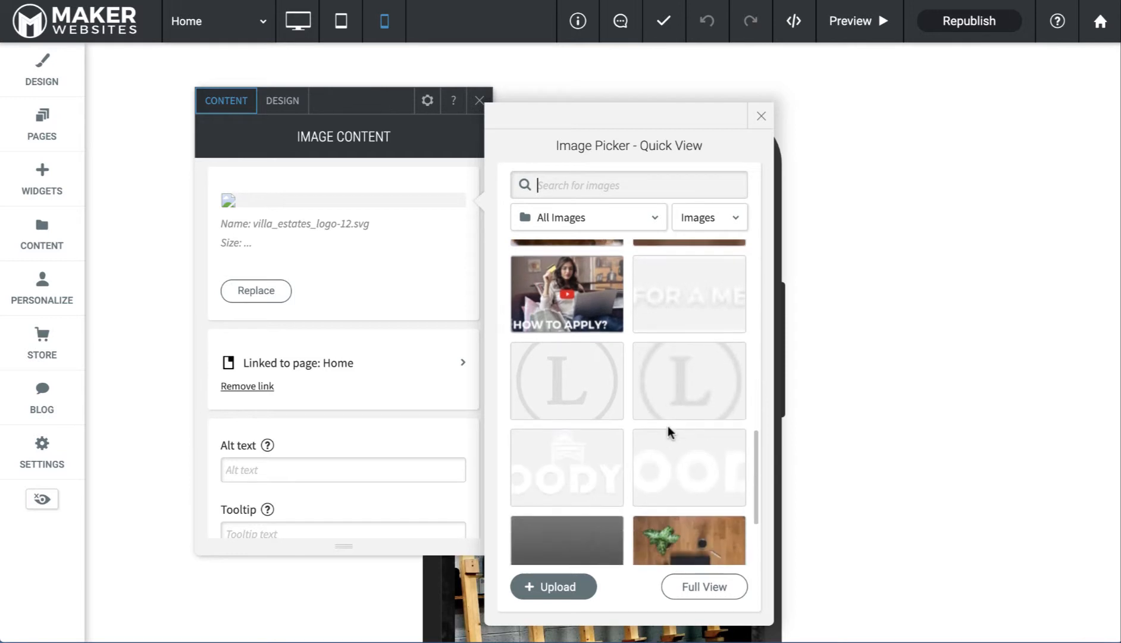
left_click(567, 468)
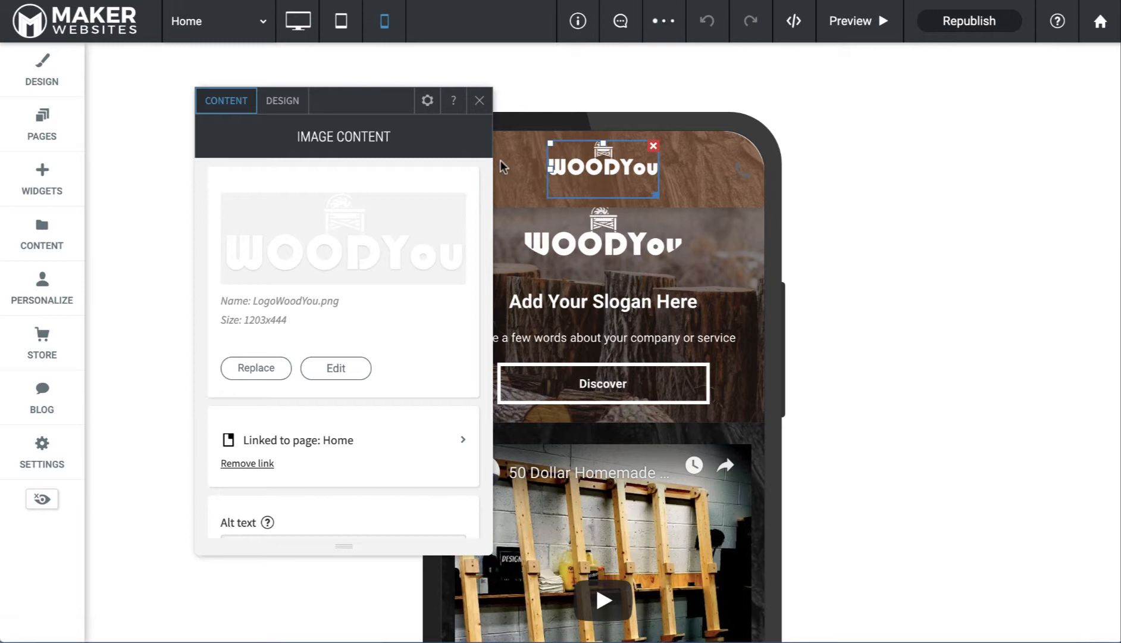
left_click(479, 103)
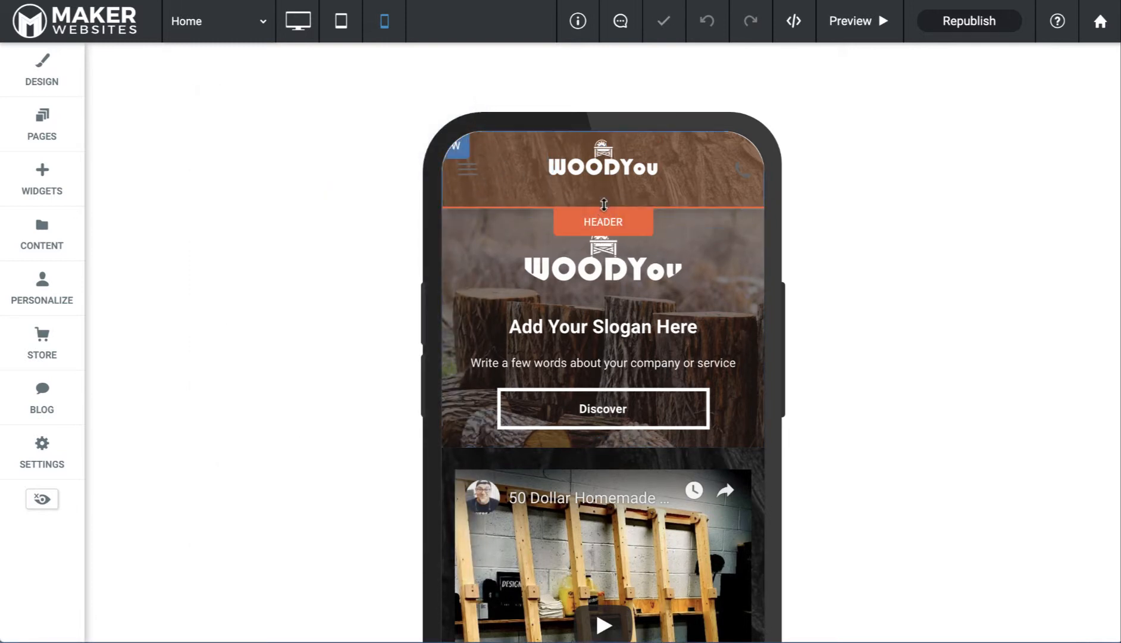
Switch the header to the layout with the logo on the right
left_click(603, 222)
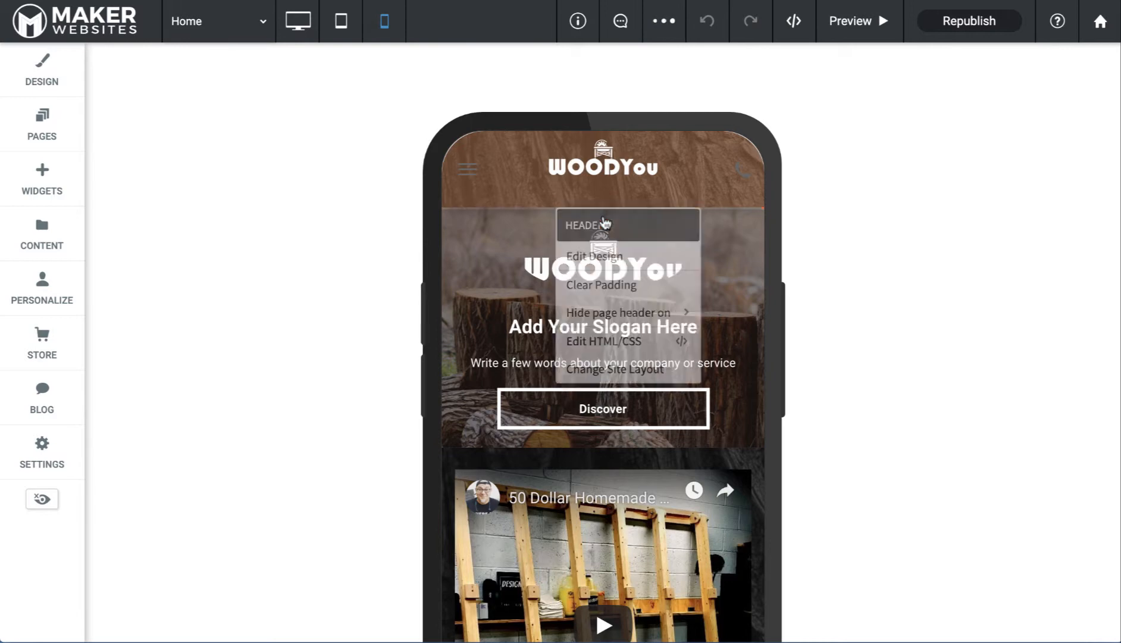
left_click(604, 257)
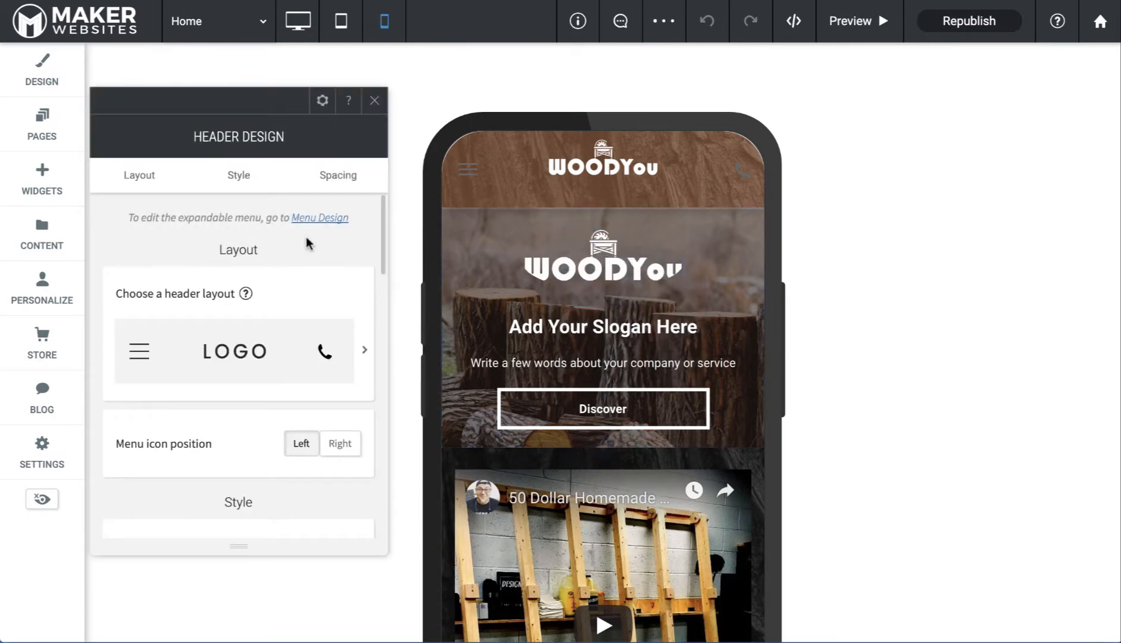
left_click(249, 363)
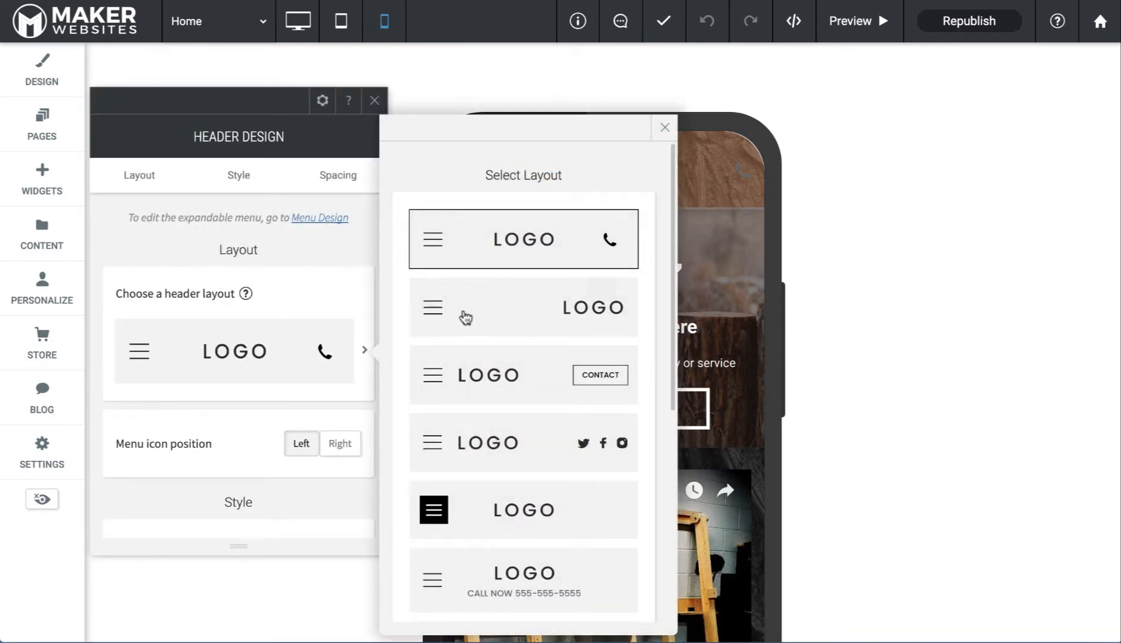
left_click(489, 329)
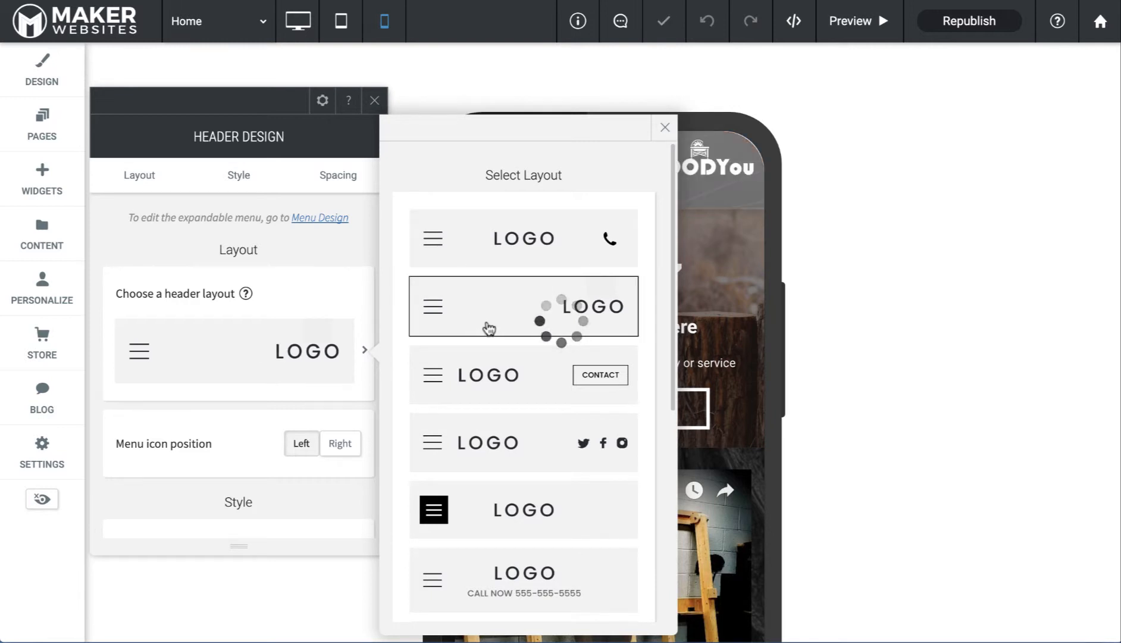
left_click(667, 130)
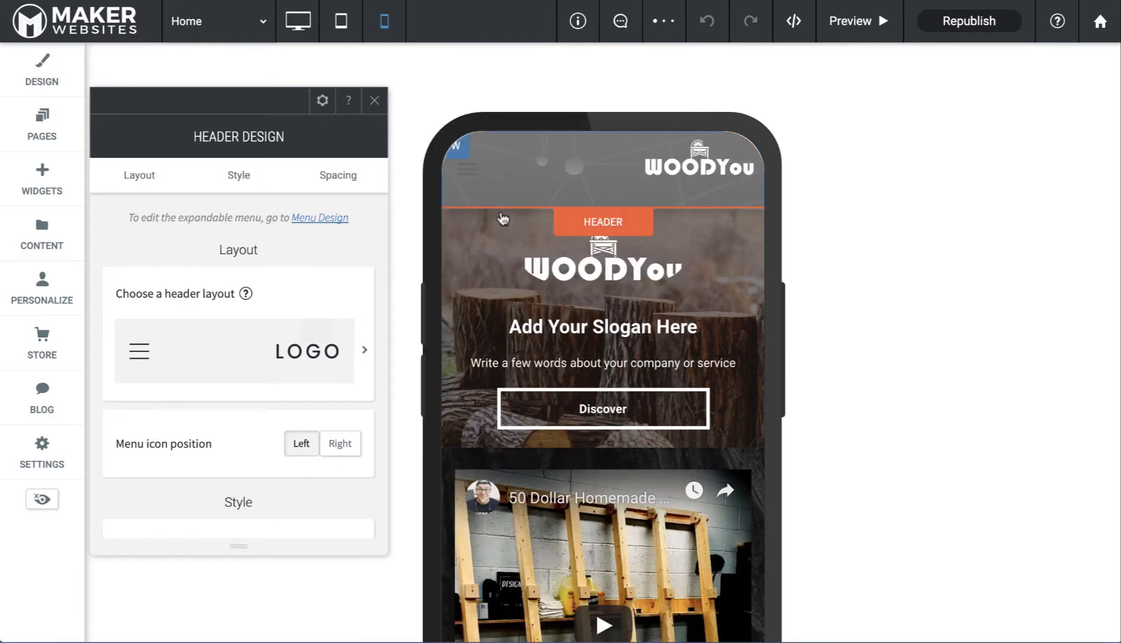
Review the tablet header's design settings, then return to the desktop layout
left_click(342, 28)
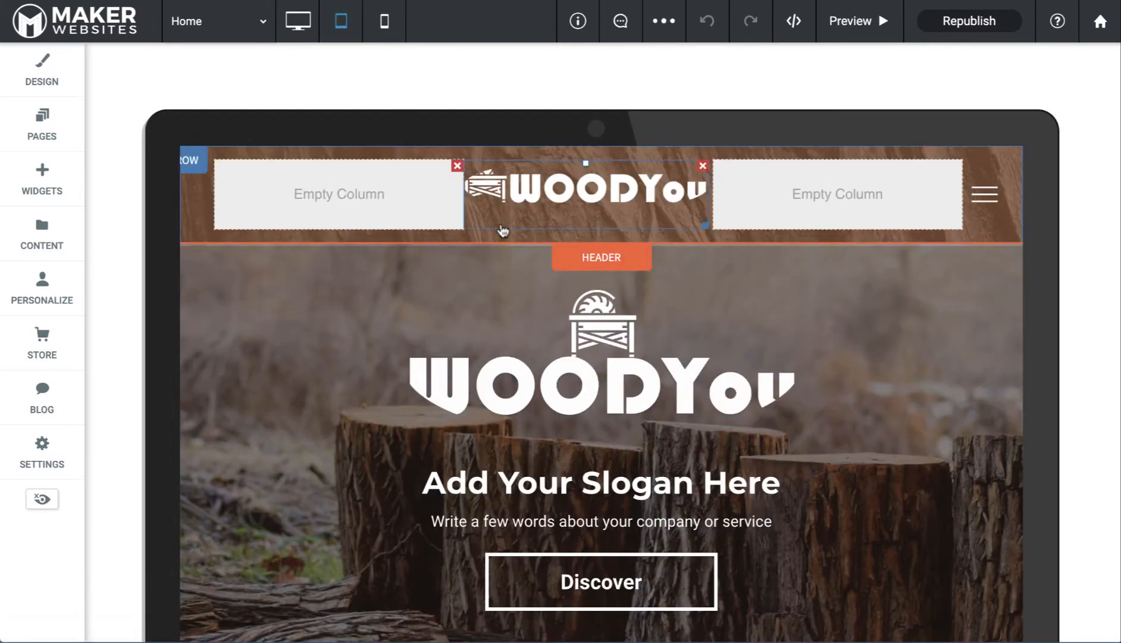
left_click(601, 261)
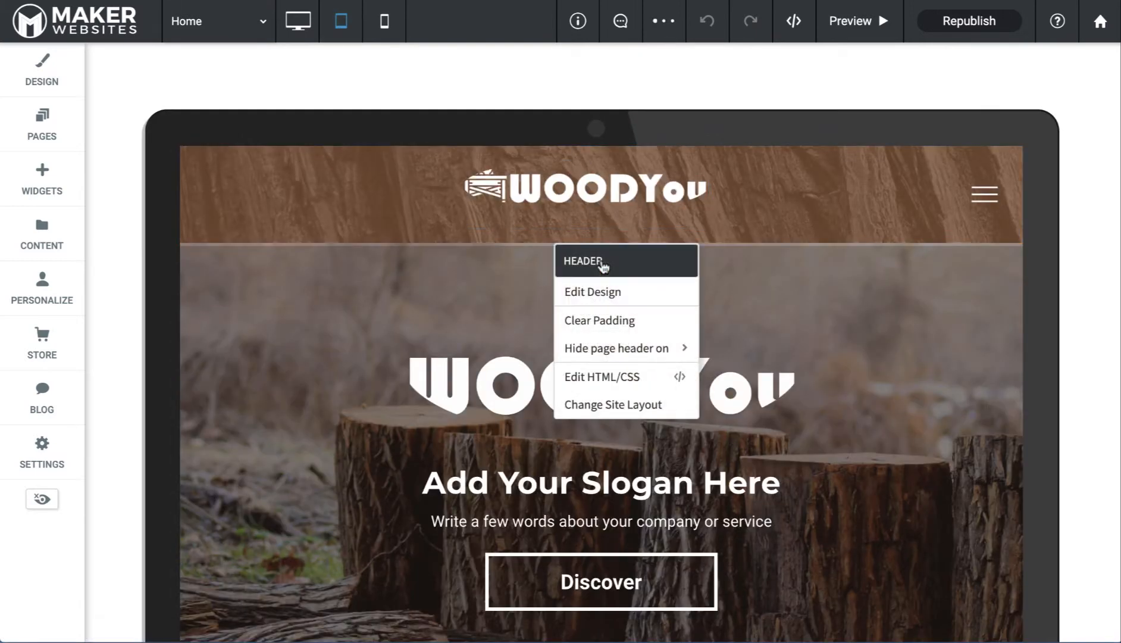
left_click(606, 293)
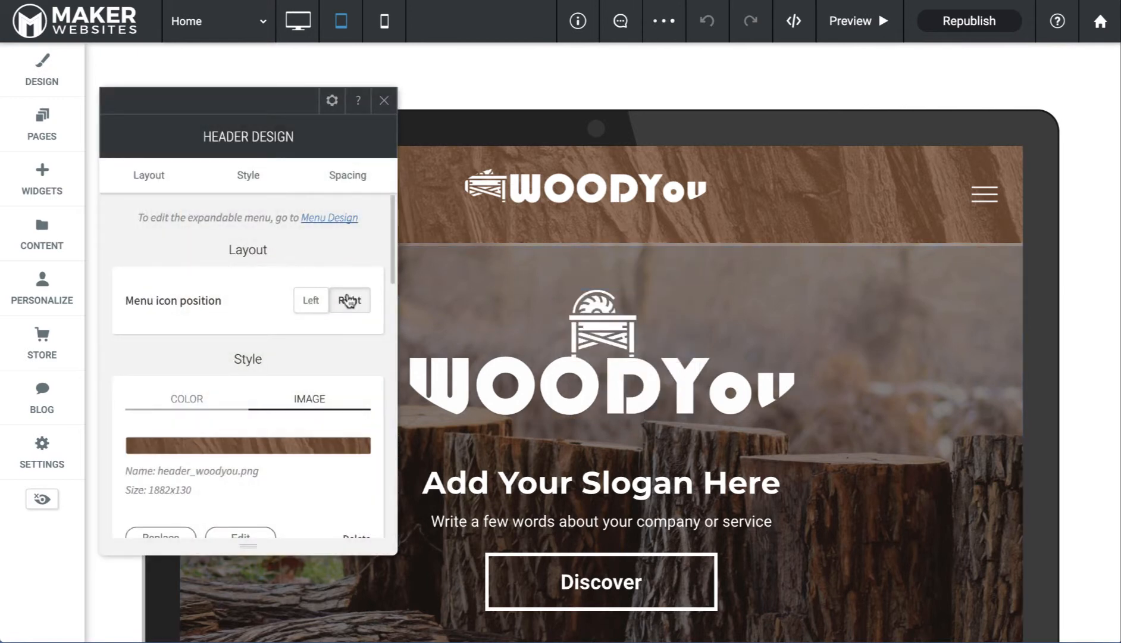
scroll(349, 302, "down", 5)
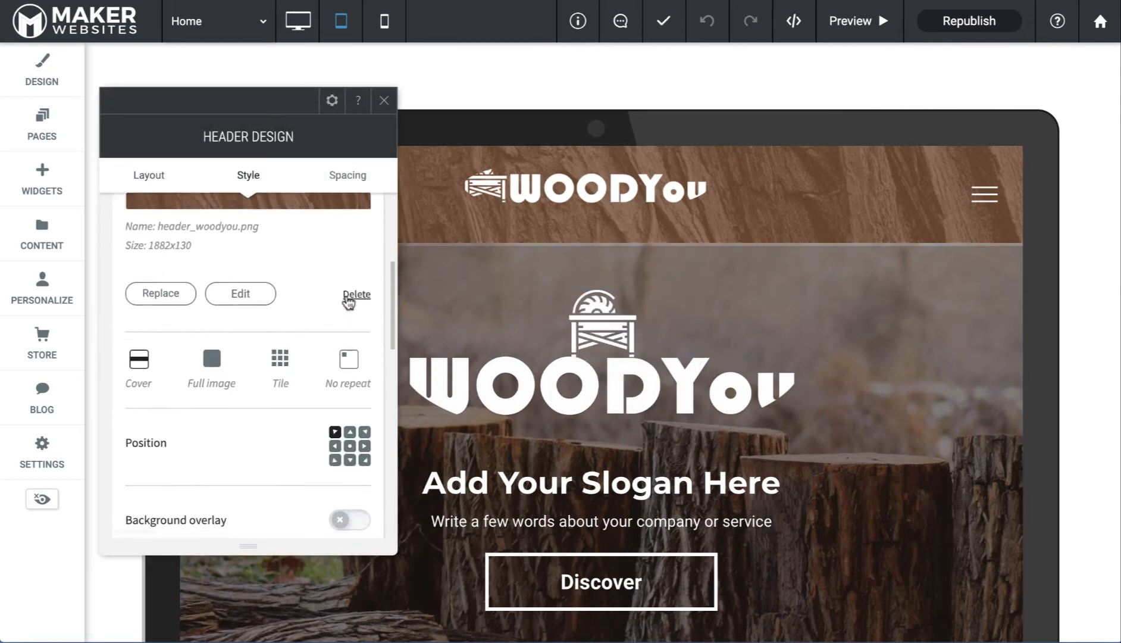
scroll(349, 302, "up", 3)
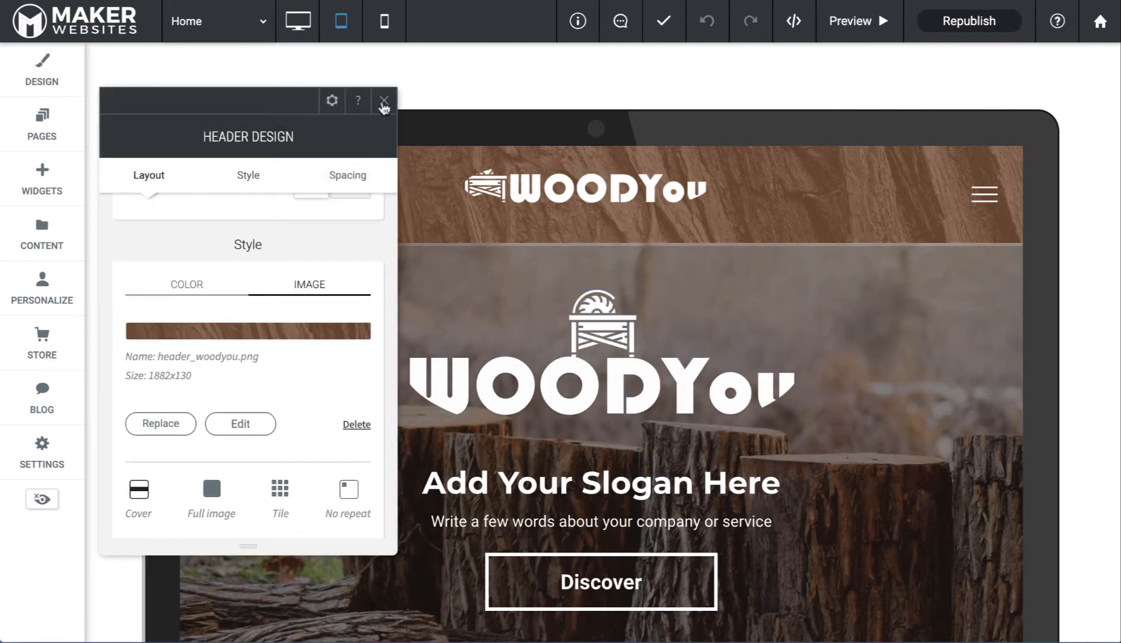
left_click(384, 102)
left_click(300, 21)
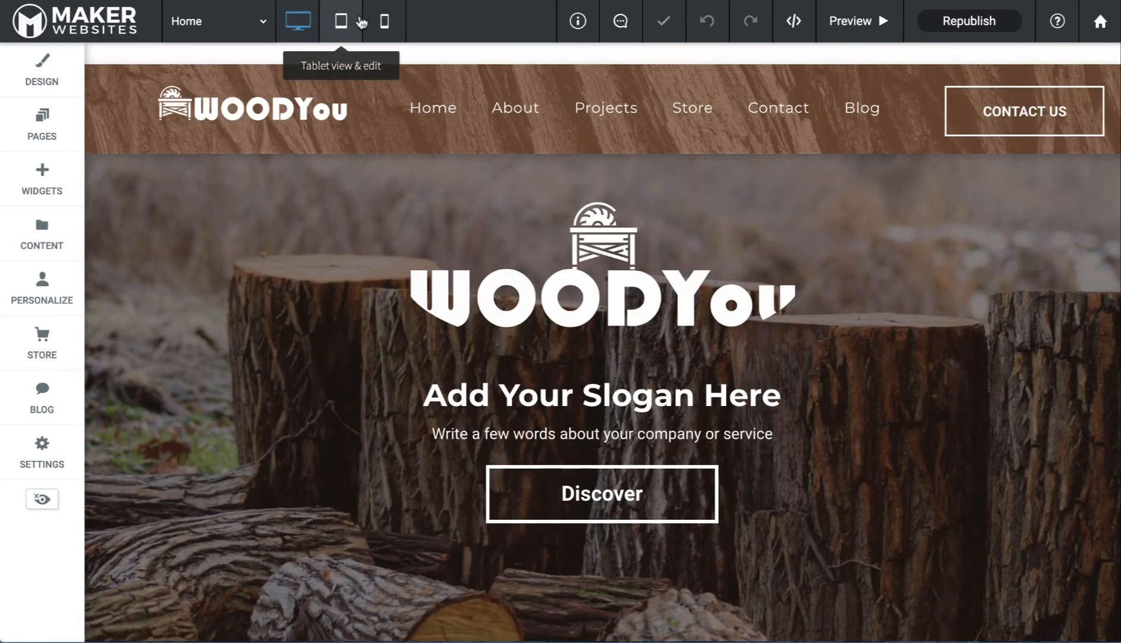
Give the phone header the menu, logo and social icons layout
left_click(386, 23)
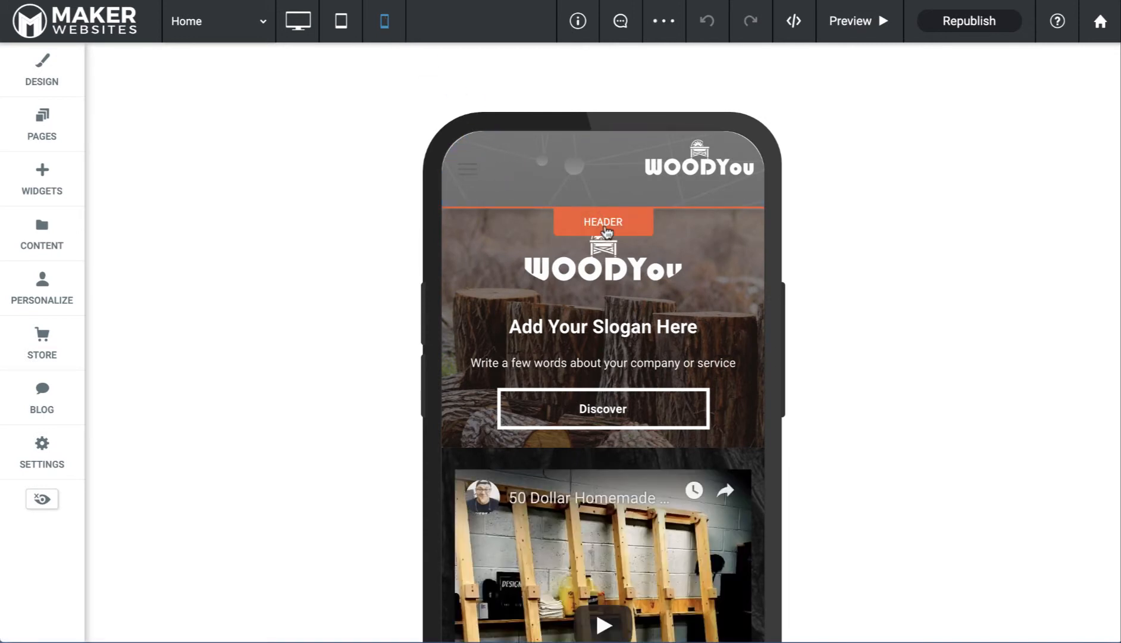
left_click(604, 229)
left_click(572, 257)
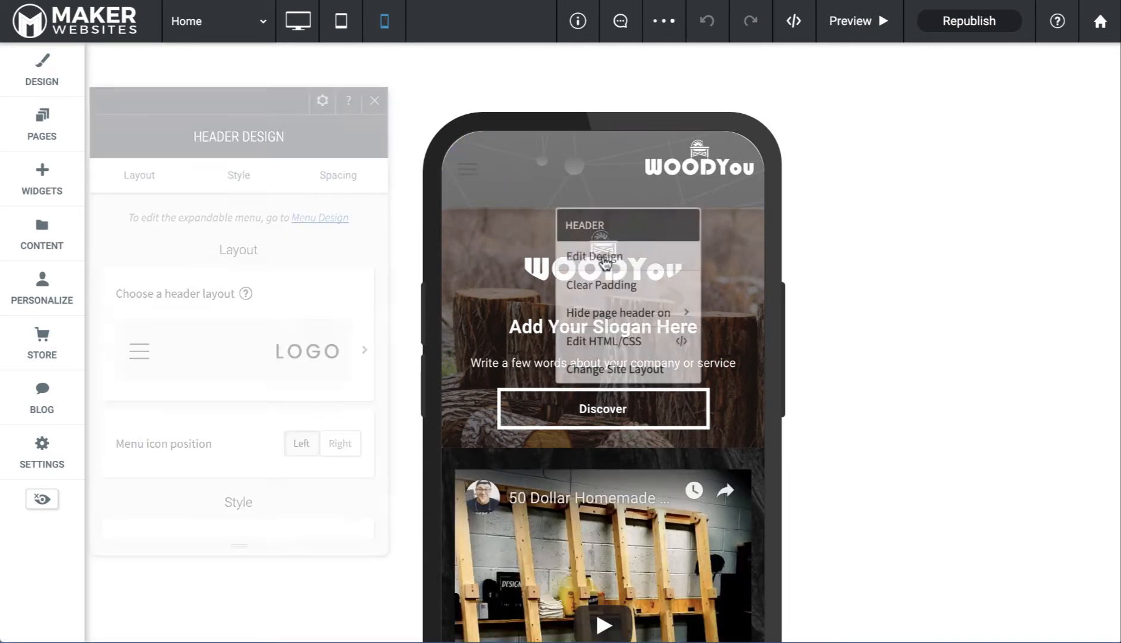
left_click(195, 346)
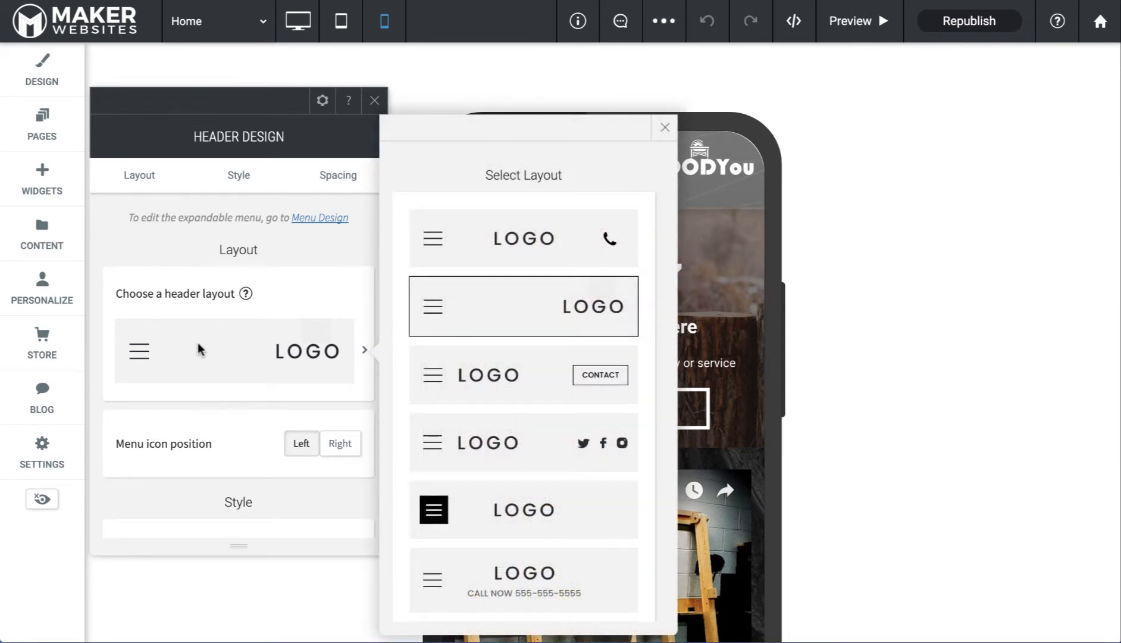
left_click(467, 251)
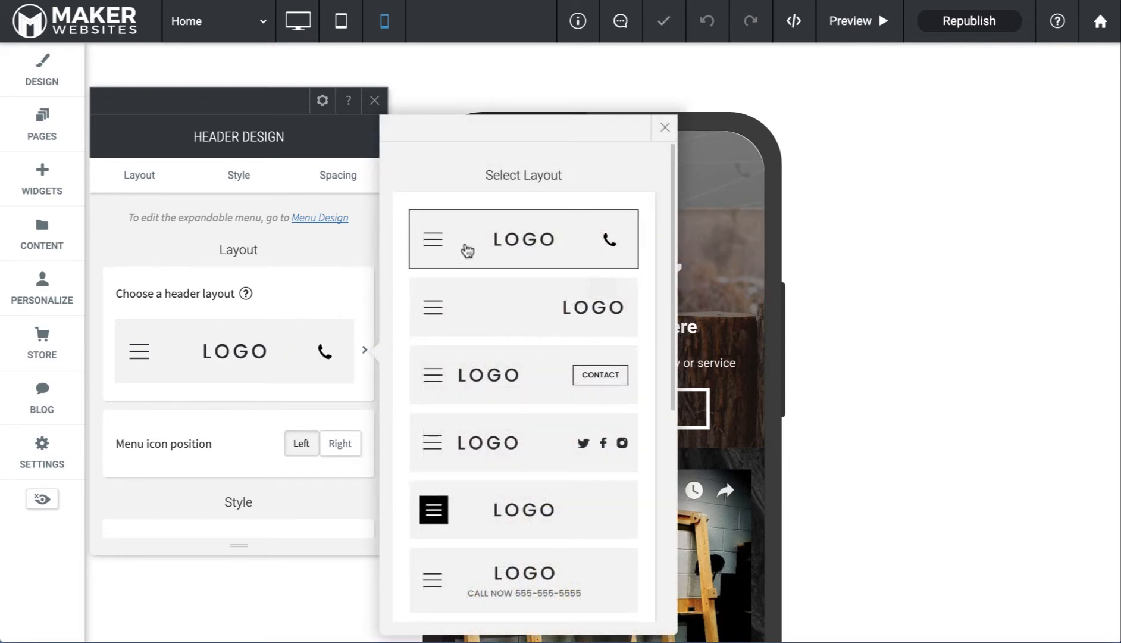
left_click(497, 436)
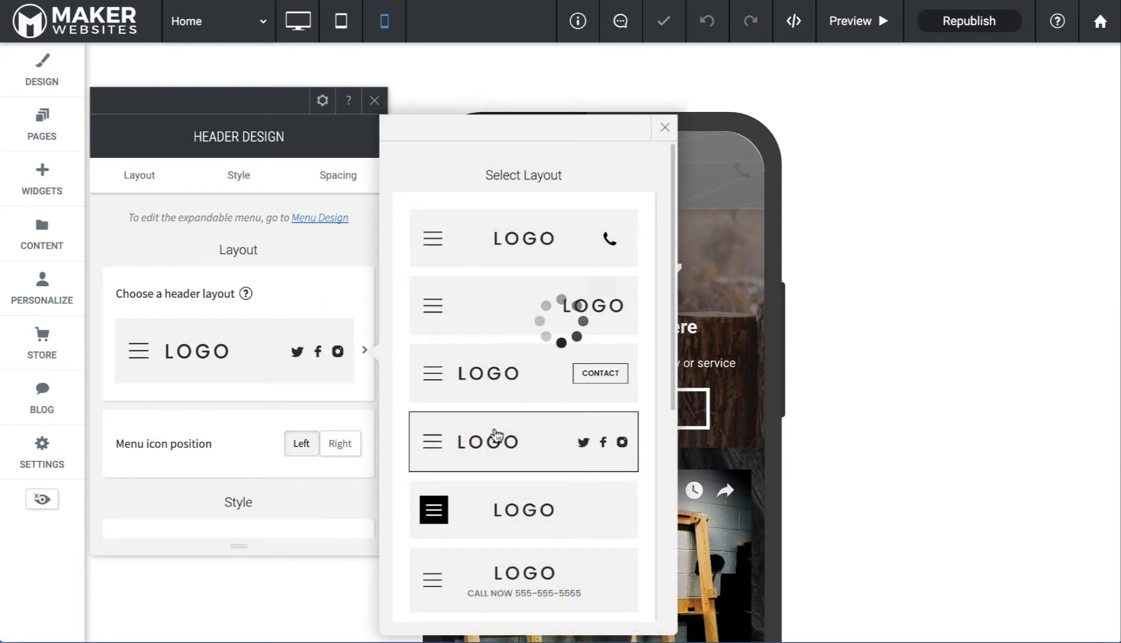
scroll(296, 431, "down", 4)
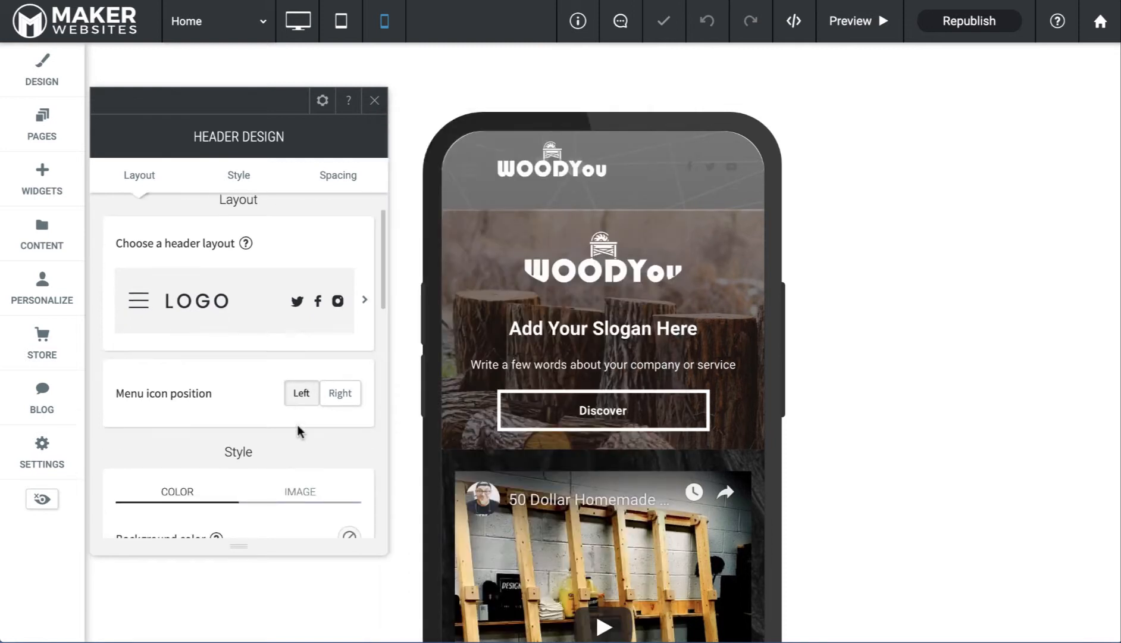
scroll(209, 394, "down", 3)
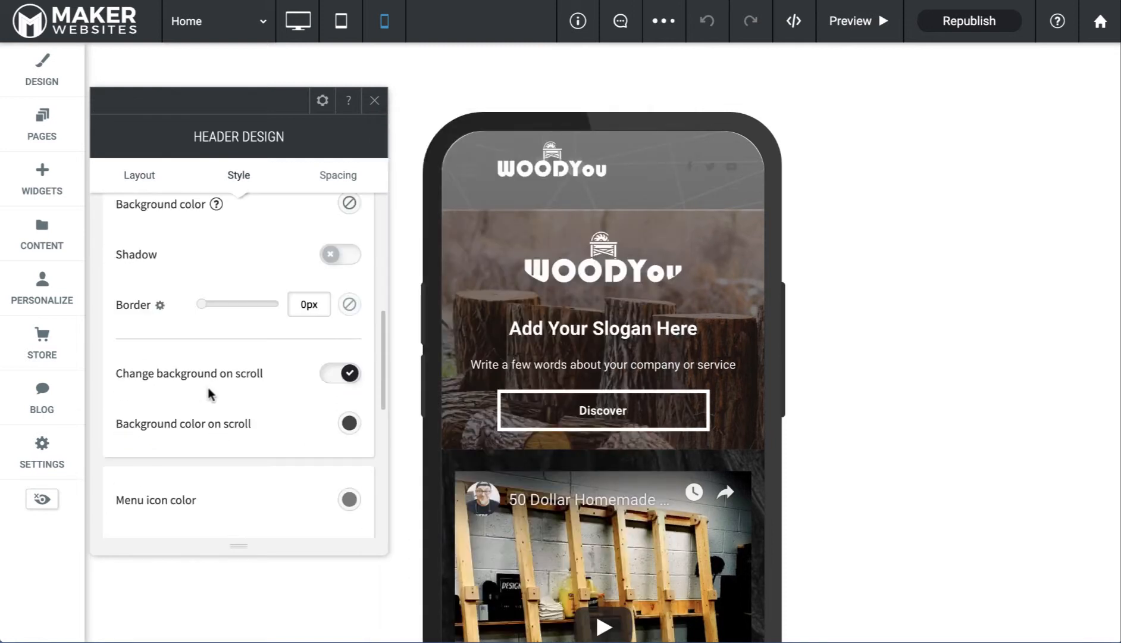
scroll(231, 402, "down", 2)
scroll(231, 403, "up", 5)
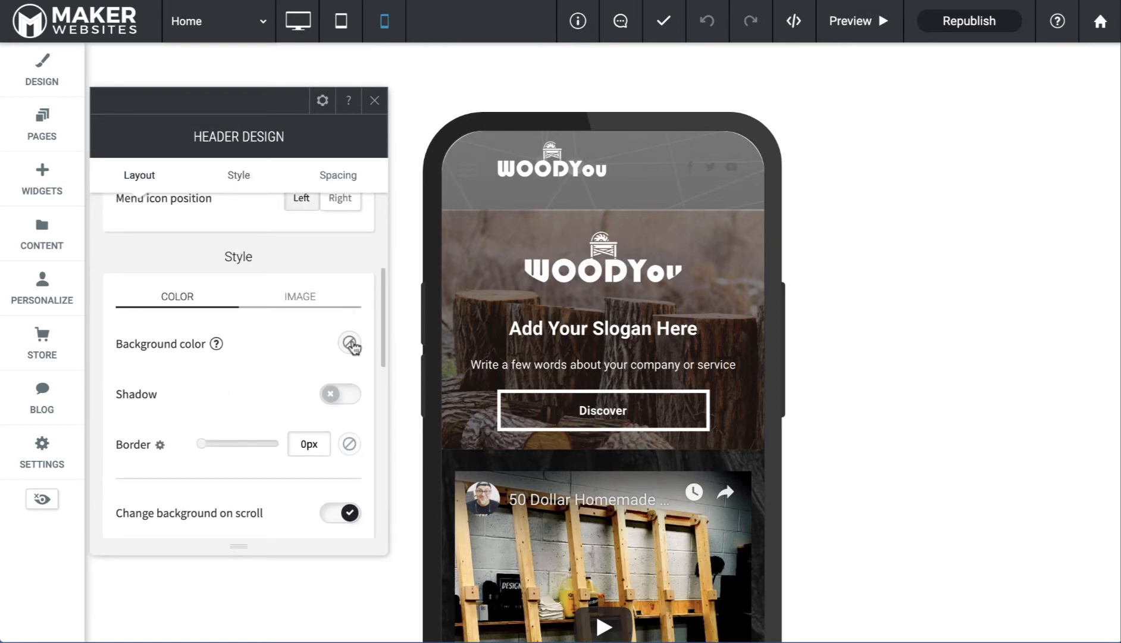
Set the mobile header background colour to none, making it transparent
left_click(350, 344)
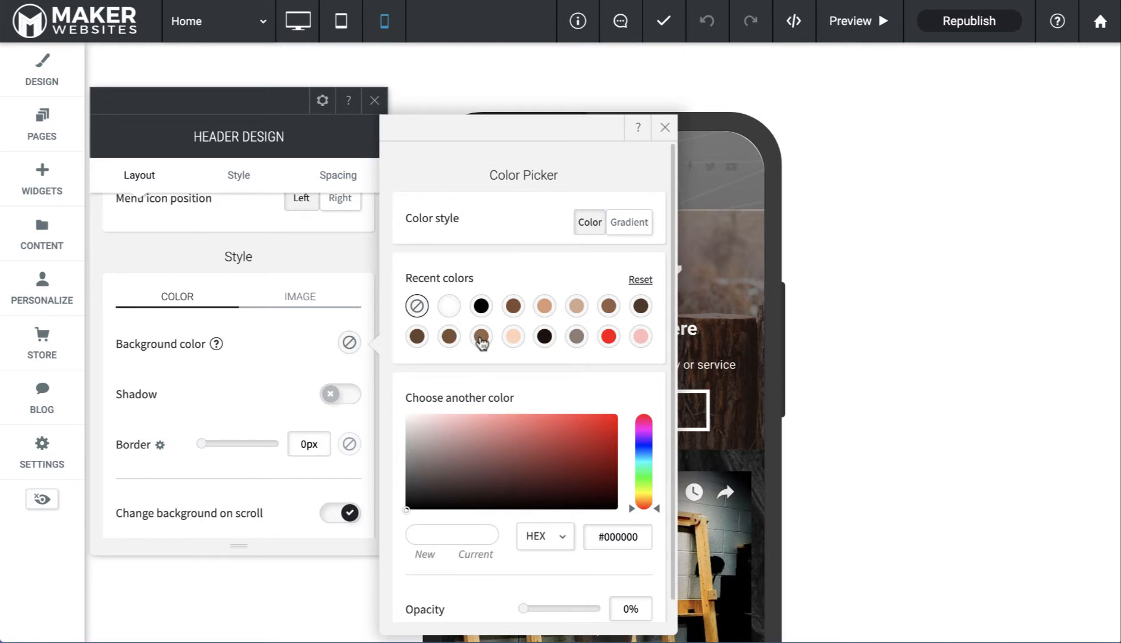
left_click(481, 337)
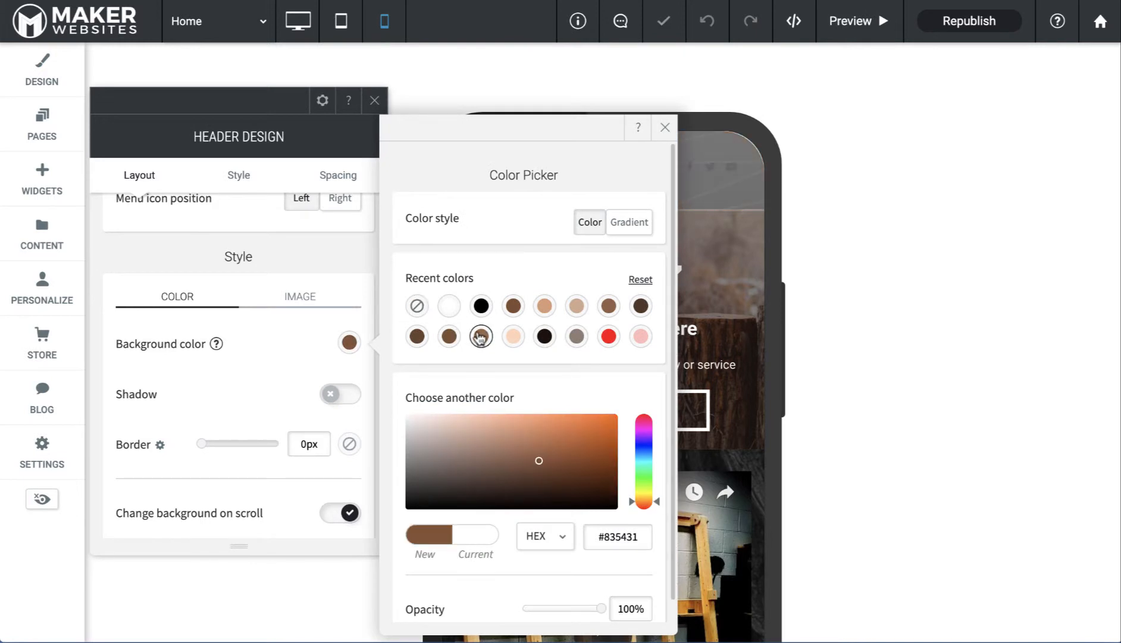
left_click(448, 307)
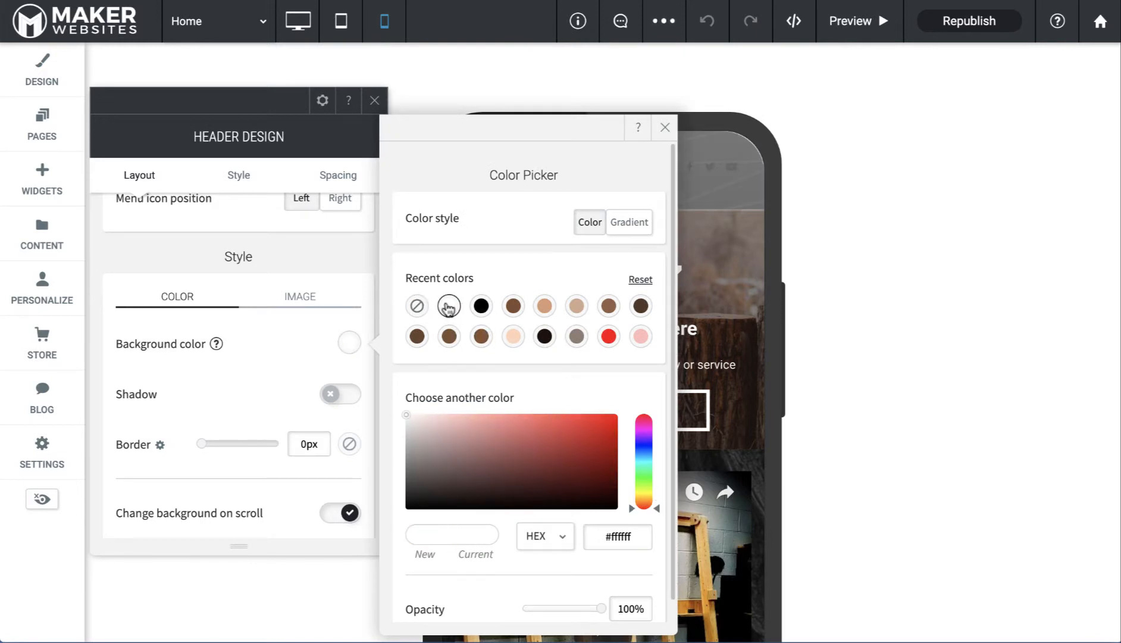
left_click(418, 306)
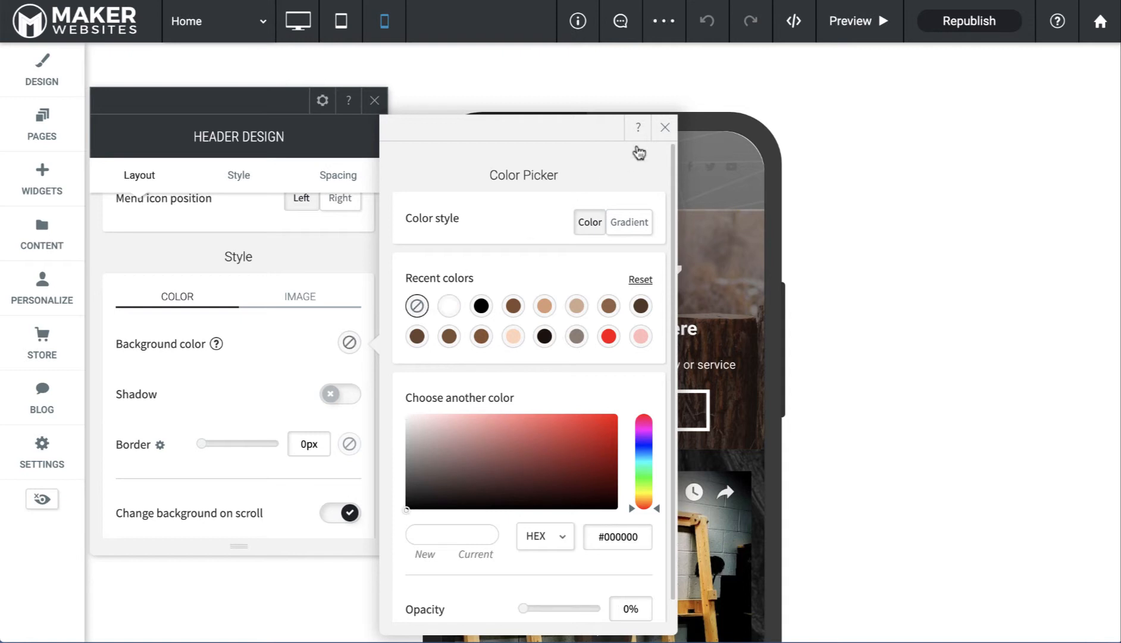
left_click(665, 128)
left_click(383, 107)
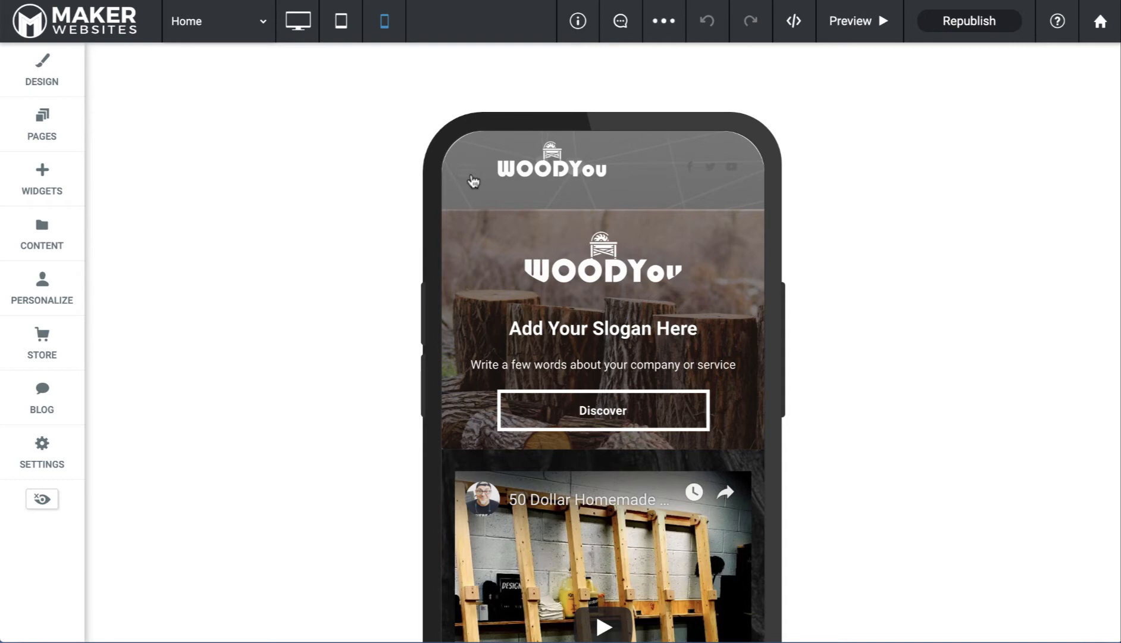
left_click(300, 29)
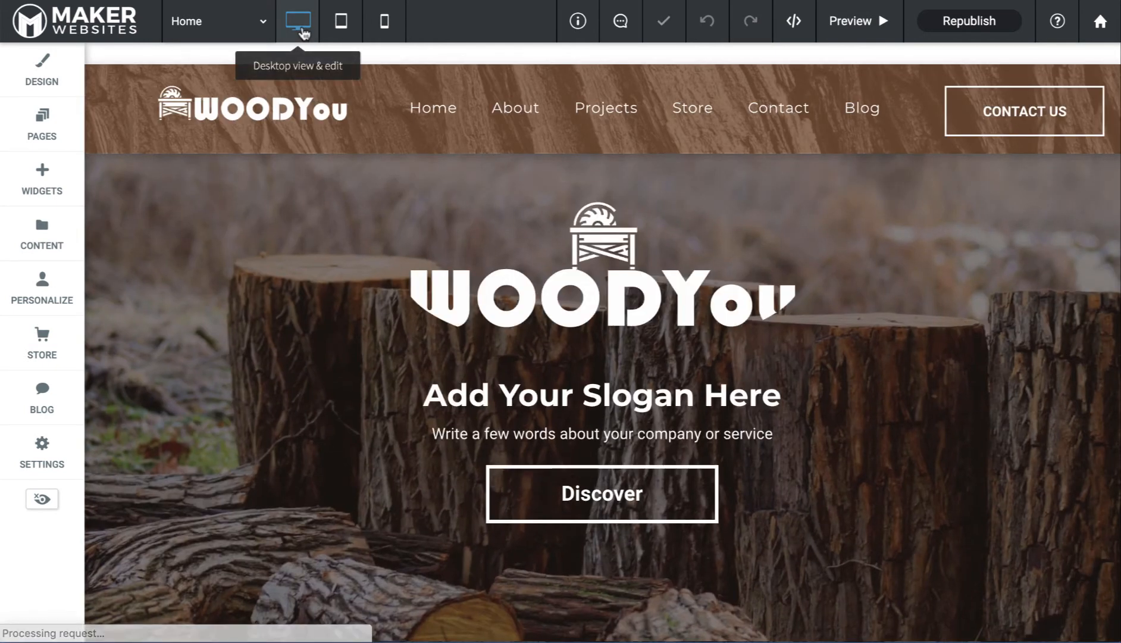
left_click(345, 32)
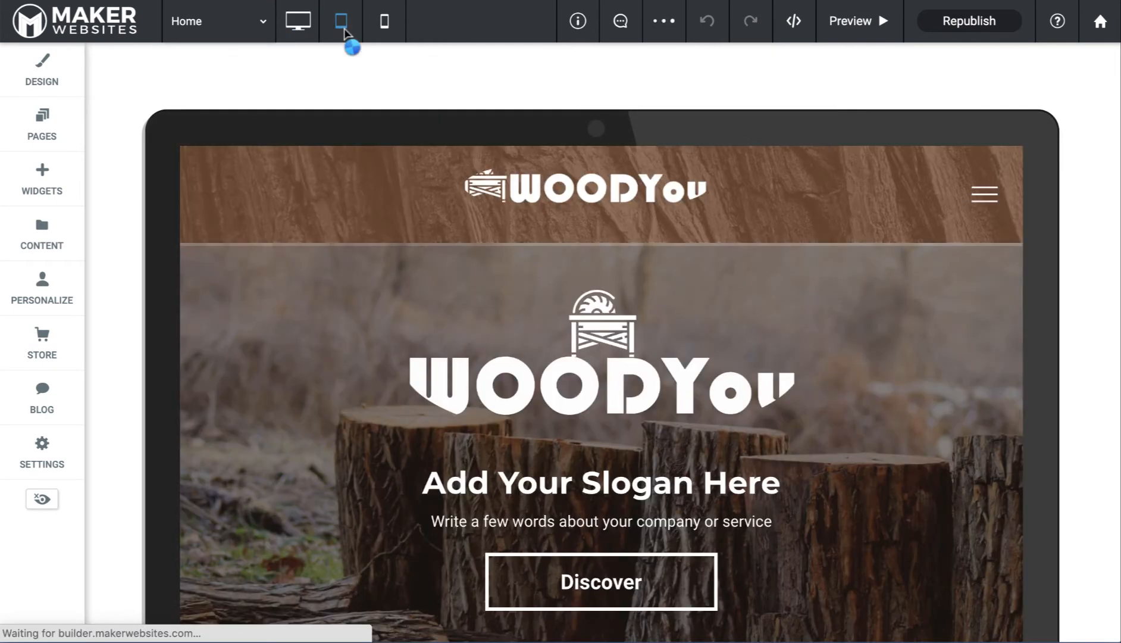
left_click(386, 31)
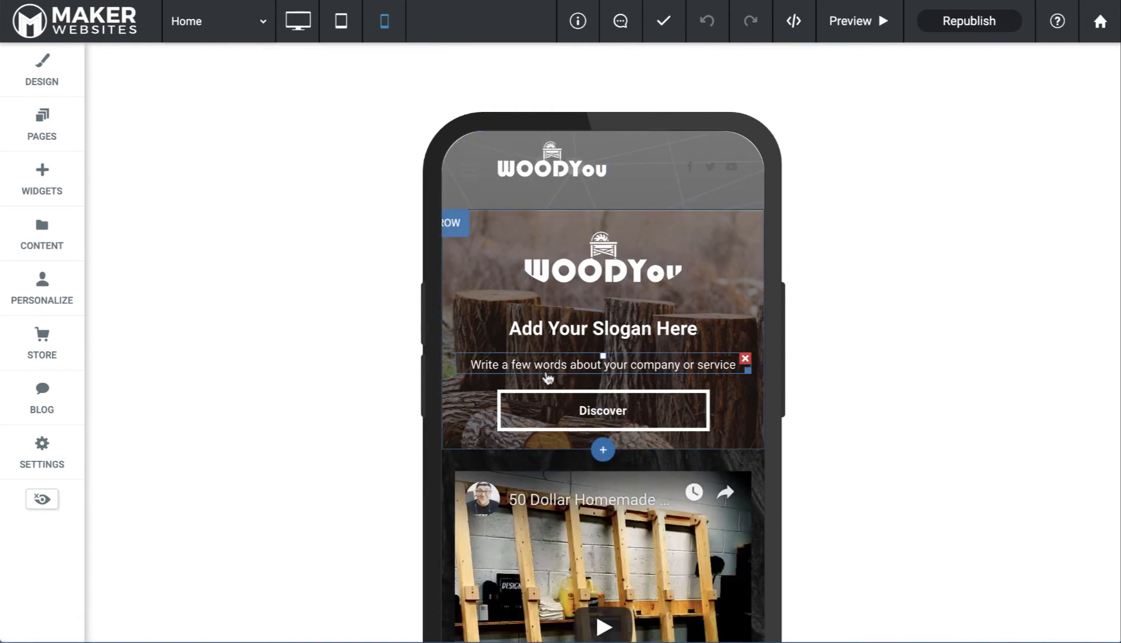
scroll(548, 379, "down", 6)
scroll(548, 378, "down", 10)
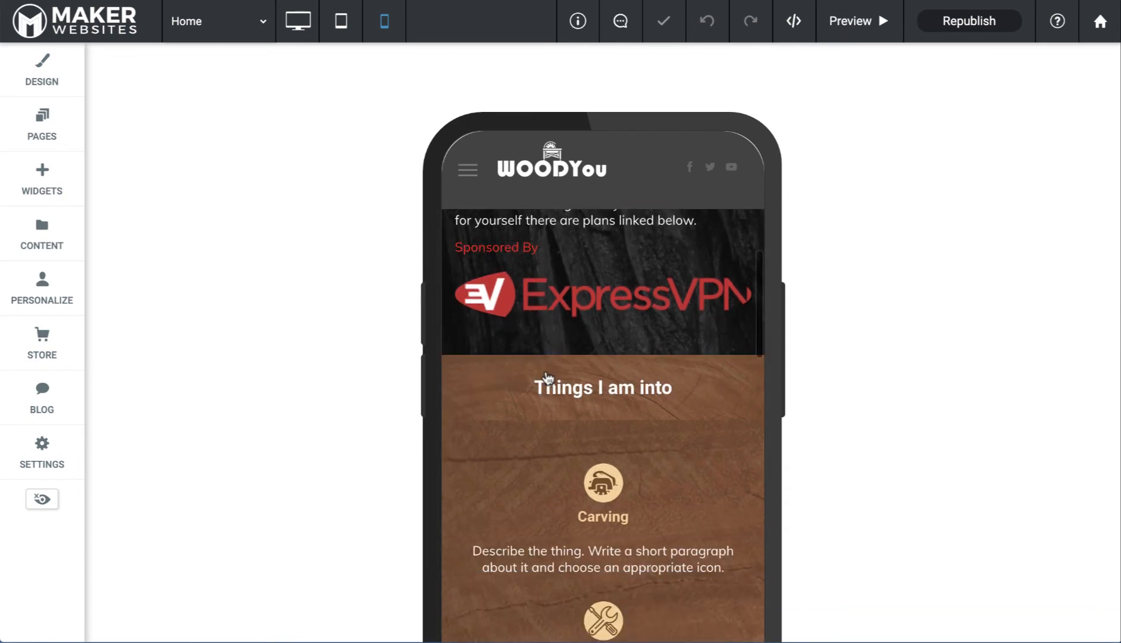
scroll(547, 379, "down", 12)
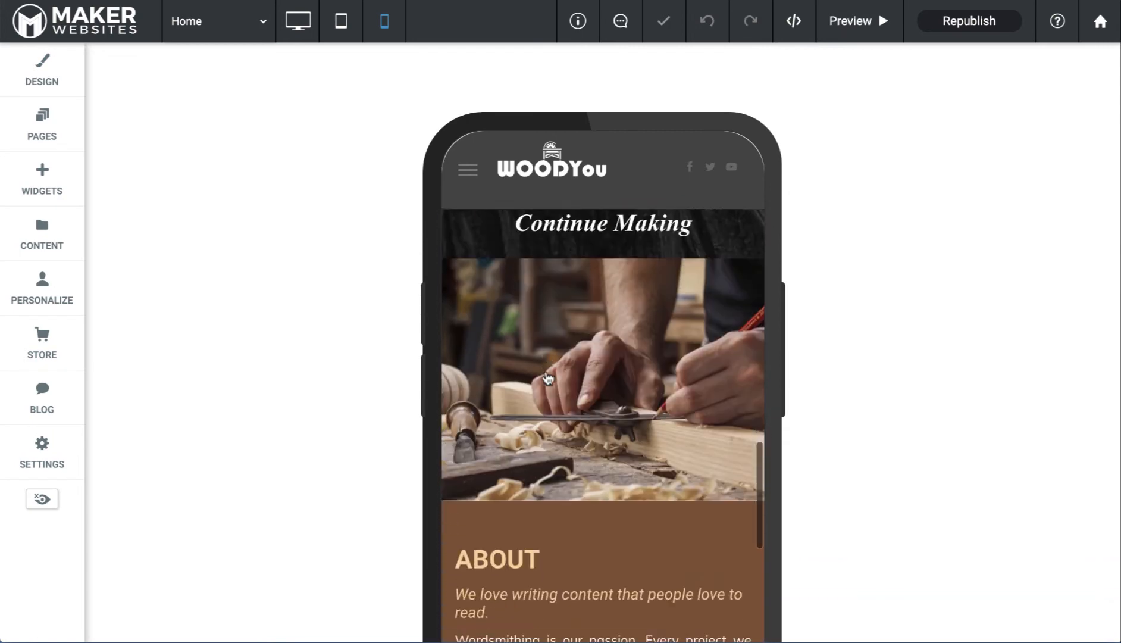
scroll(548, 379, "down", 8)
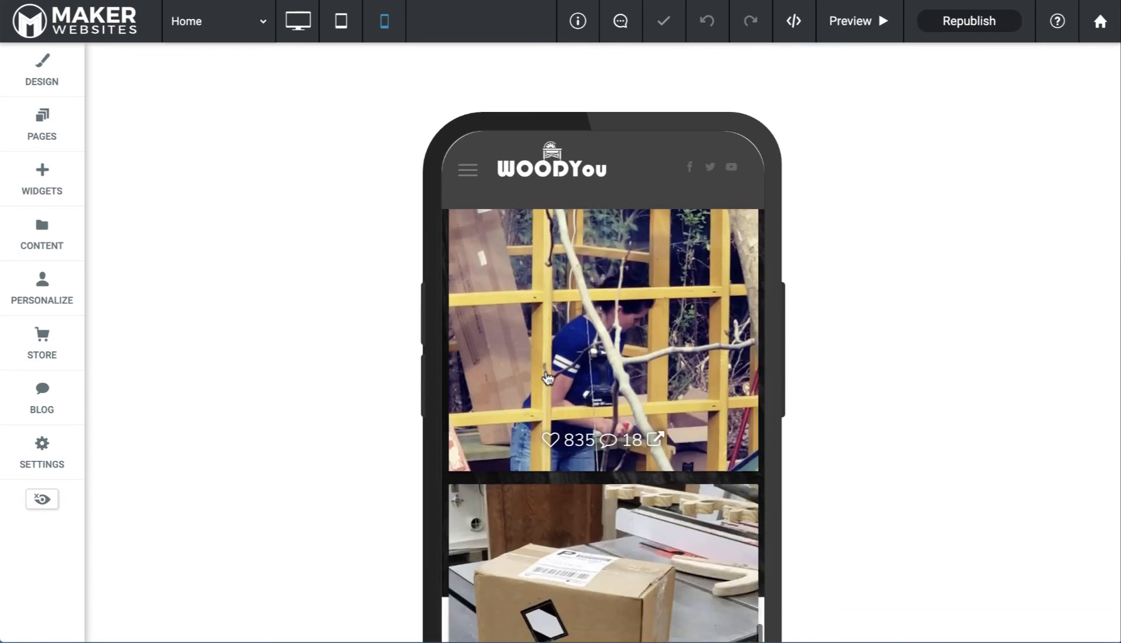
scroll(548, 379, "down", 4)
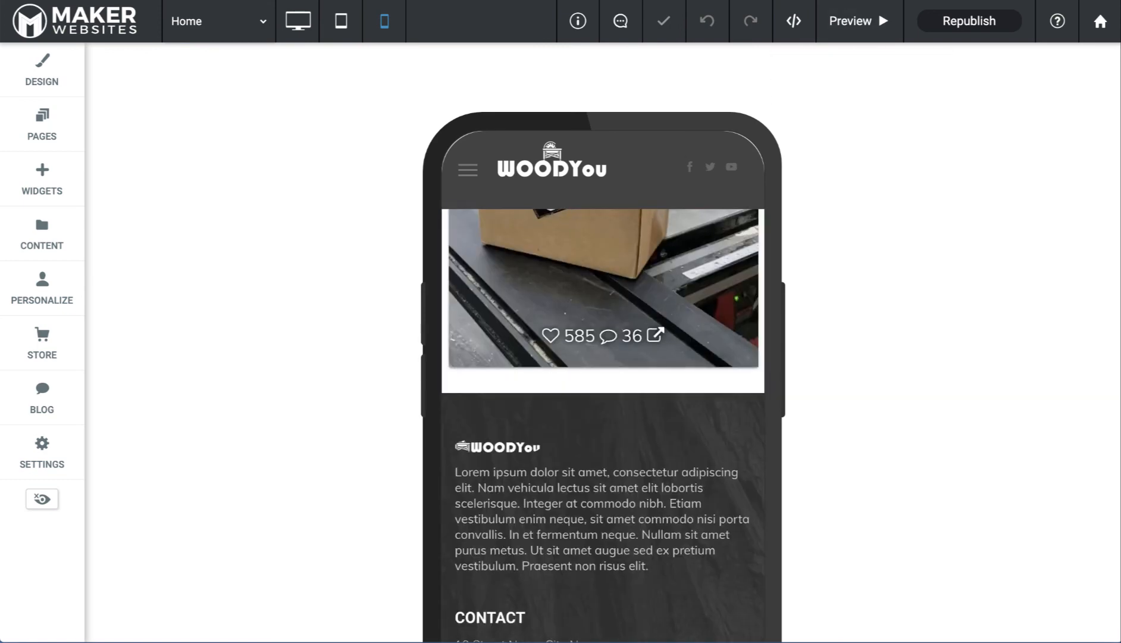